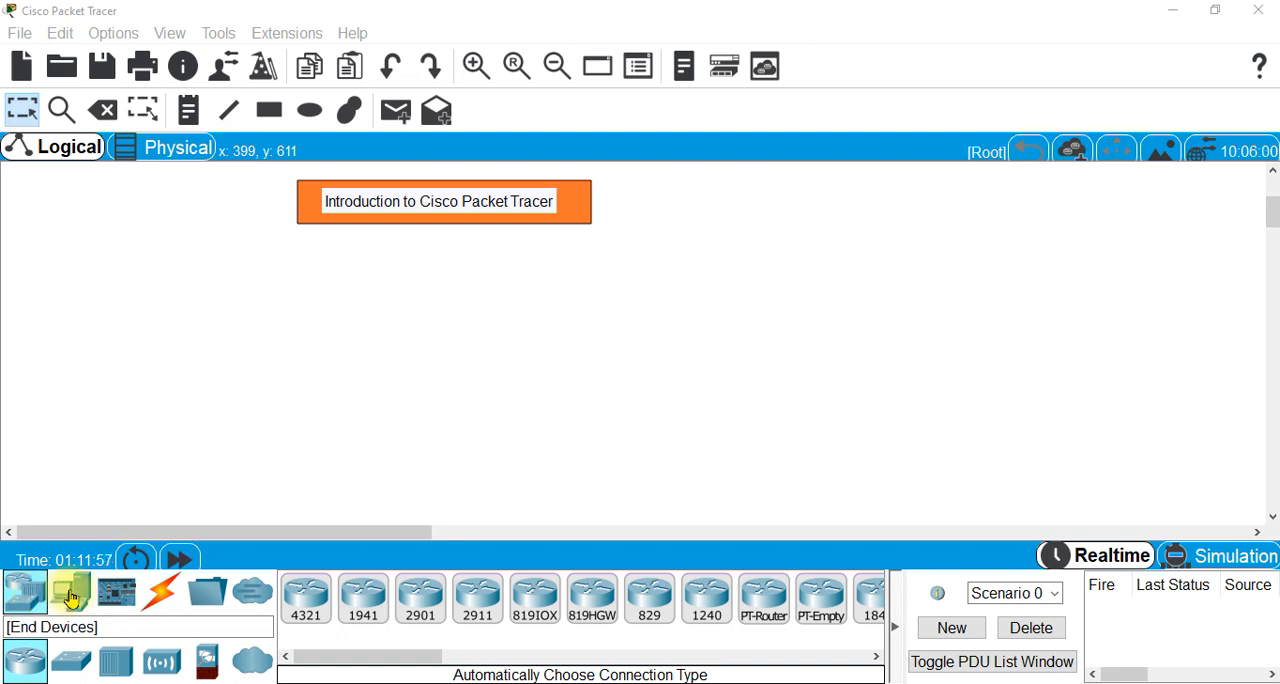
- Place two PCs from the end devices side by side below the title banner, and shift both further left in the workspace
left_click(71, 598)
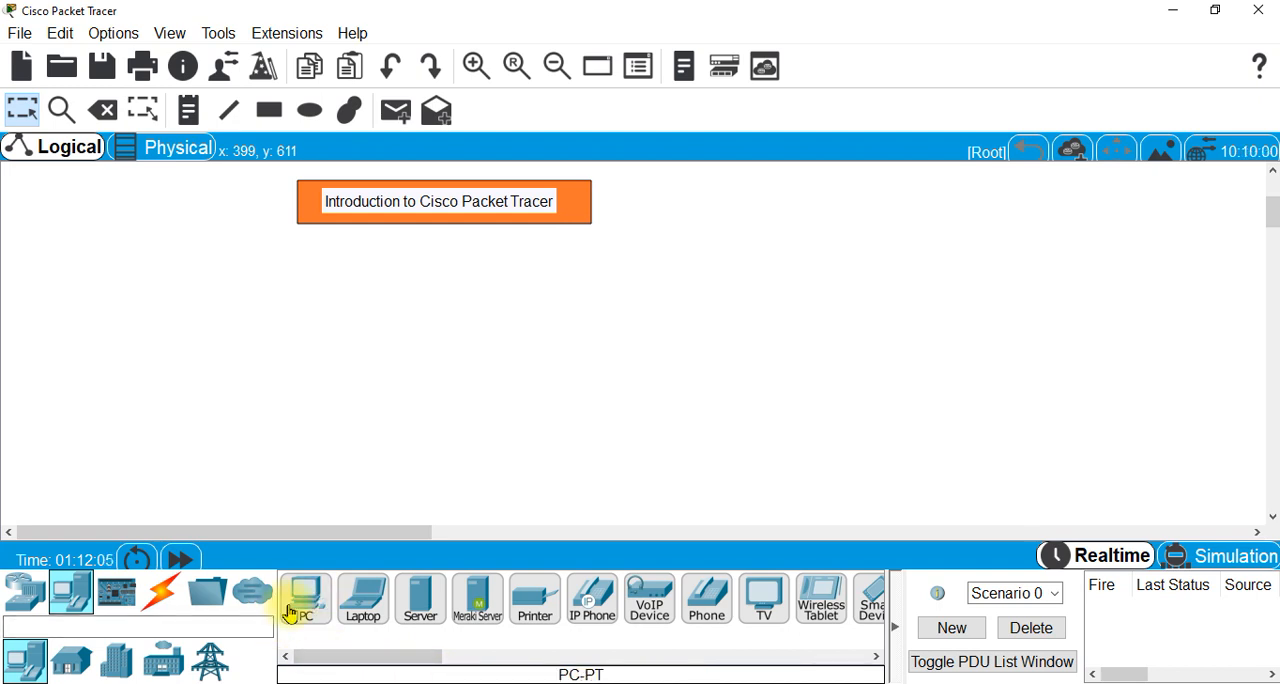
left_click(25, 598)
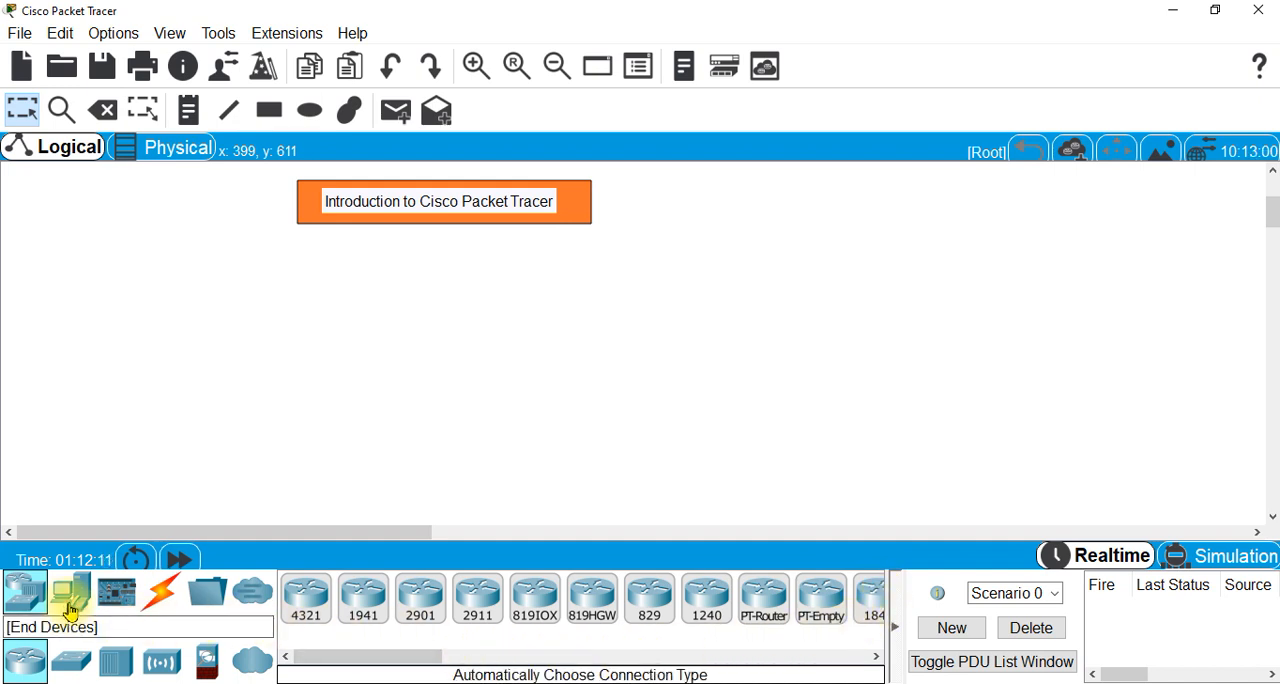
left_click(71, 600)
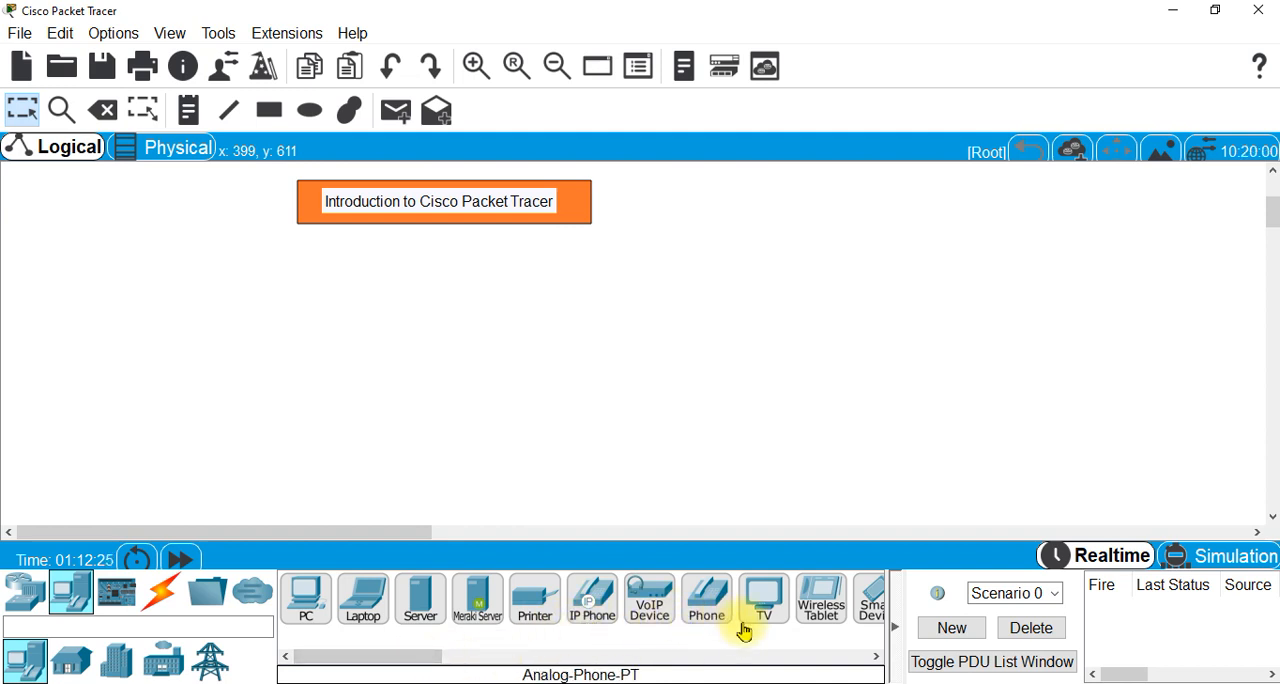
left_click(311, 603)
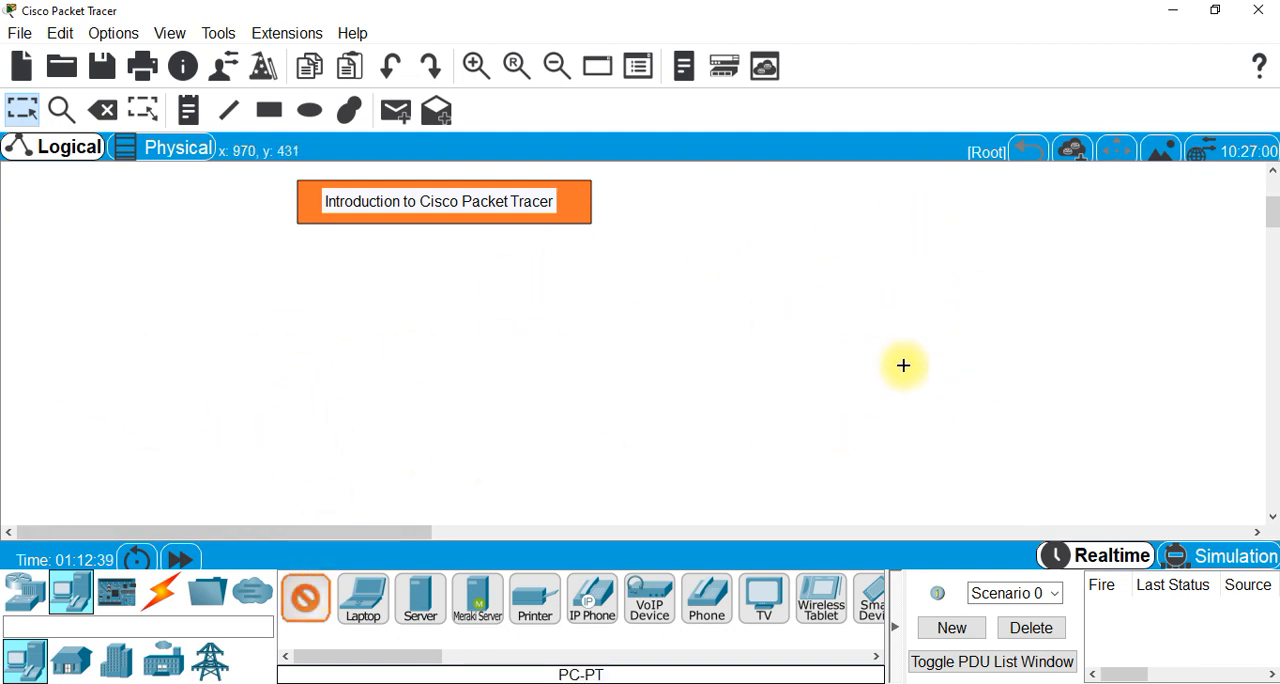
left_click(356, 371)
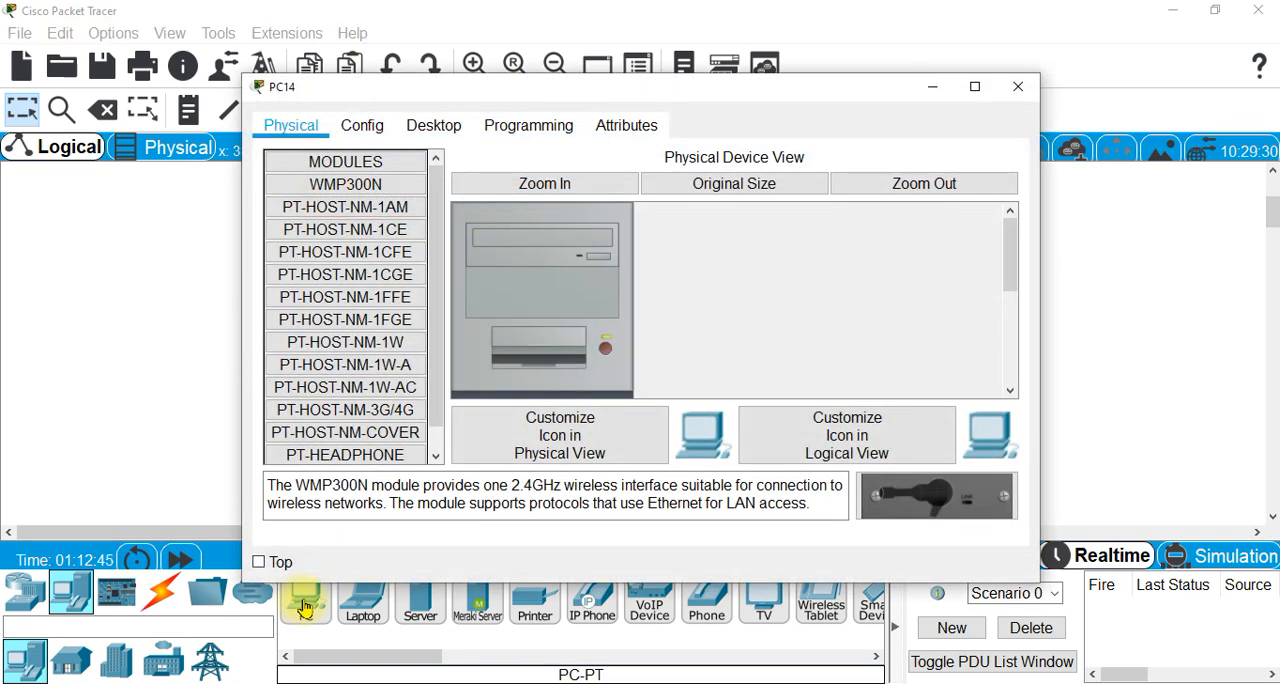
left_click(305, 605)
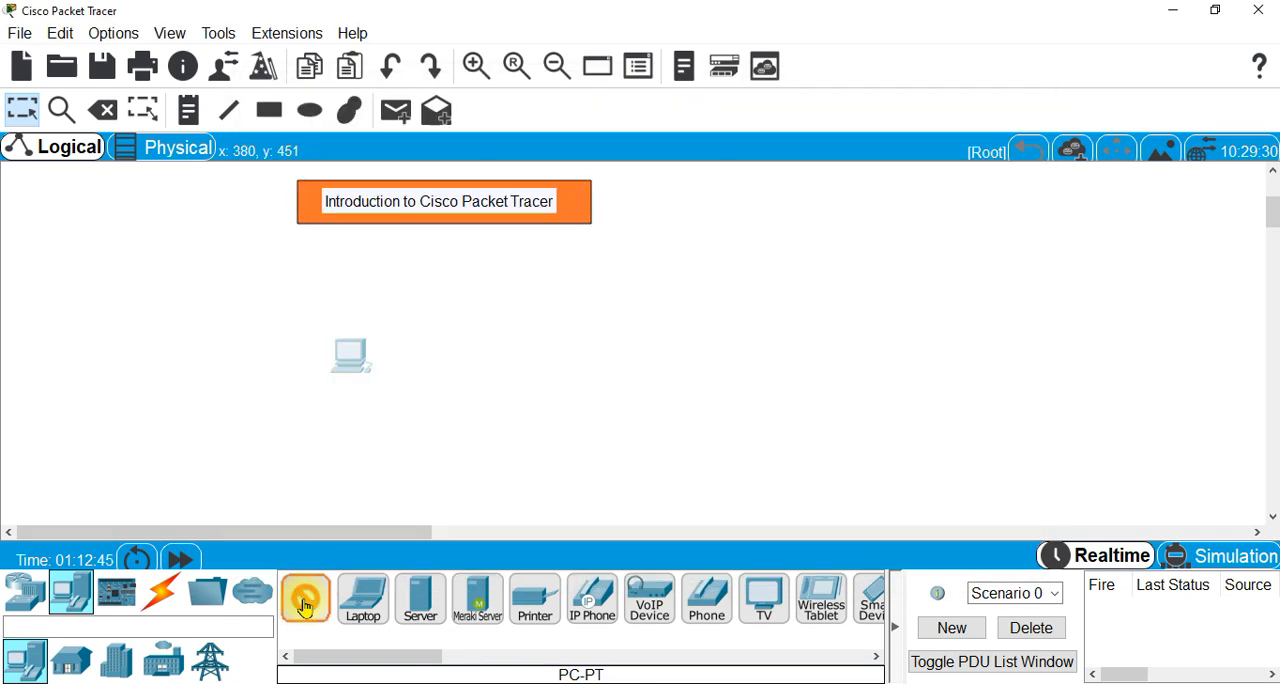
left_click(552, 372)
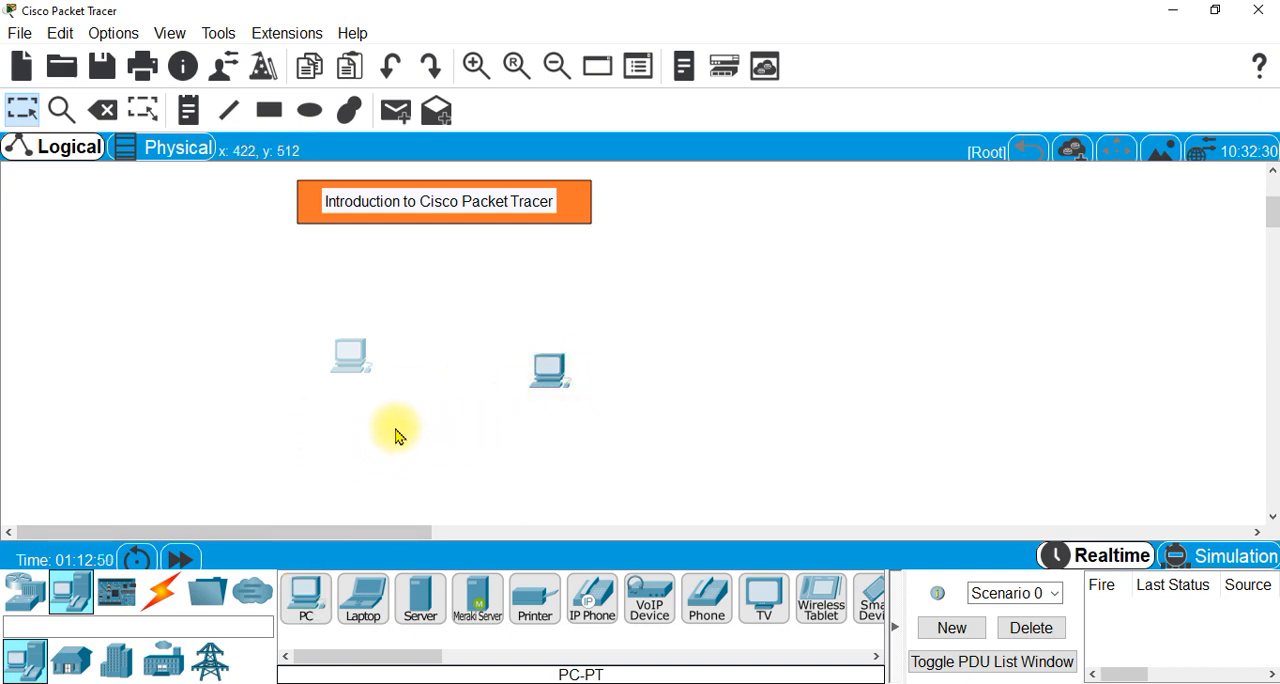
left_click_drag(352, 364, 246, 356)
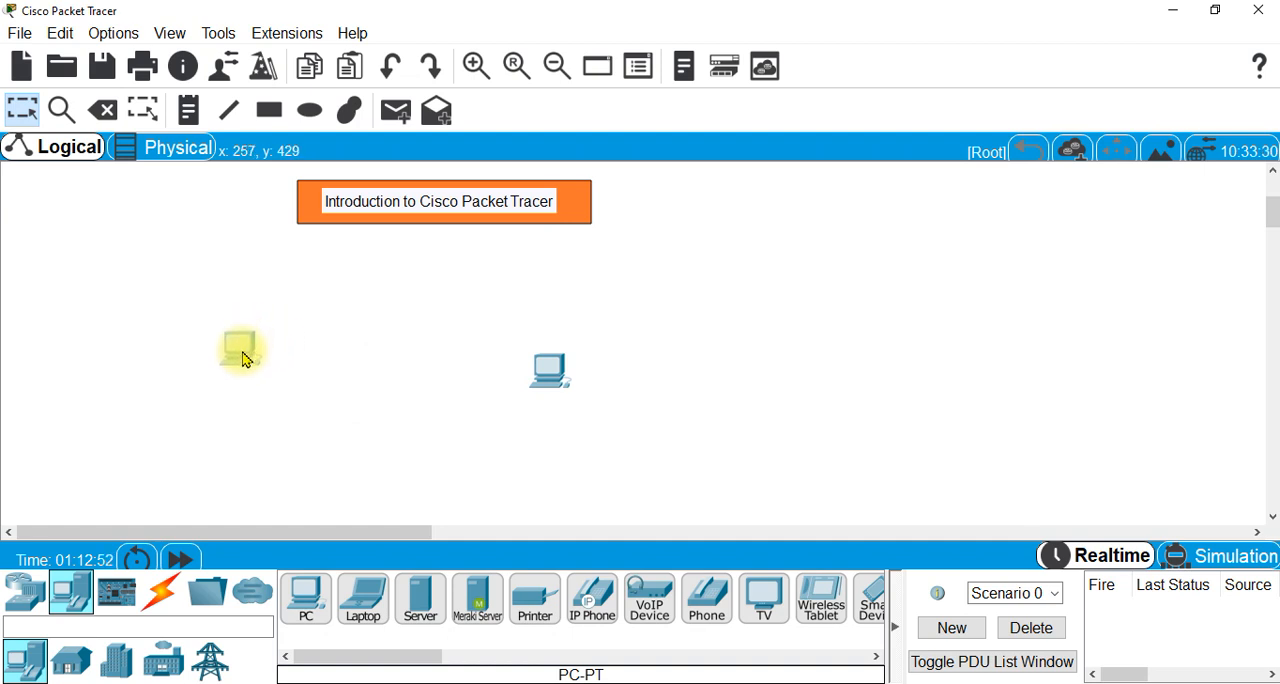
left_click_drag(551, 380, 522, 350)
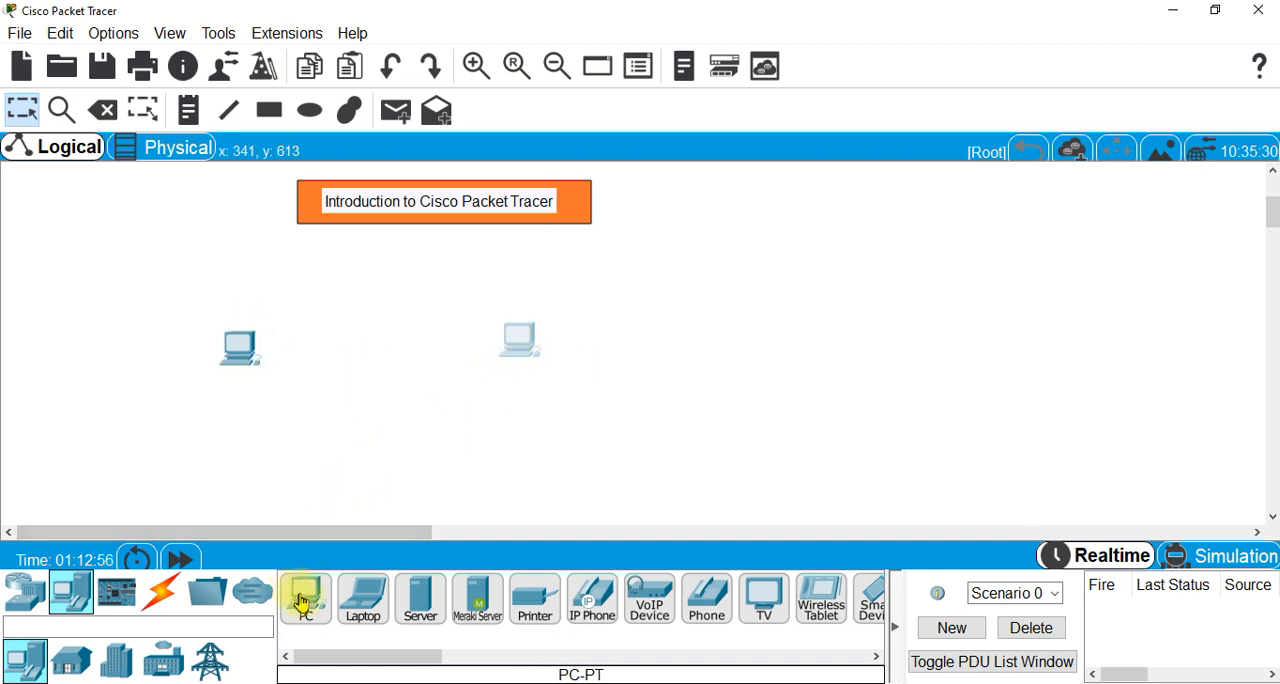
- Add a third PC, a laptop and a printer to the right half of the workspace
left_click_drag(304, 605, 688, 336)
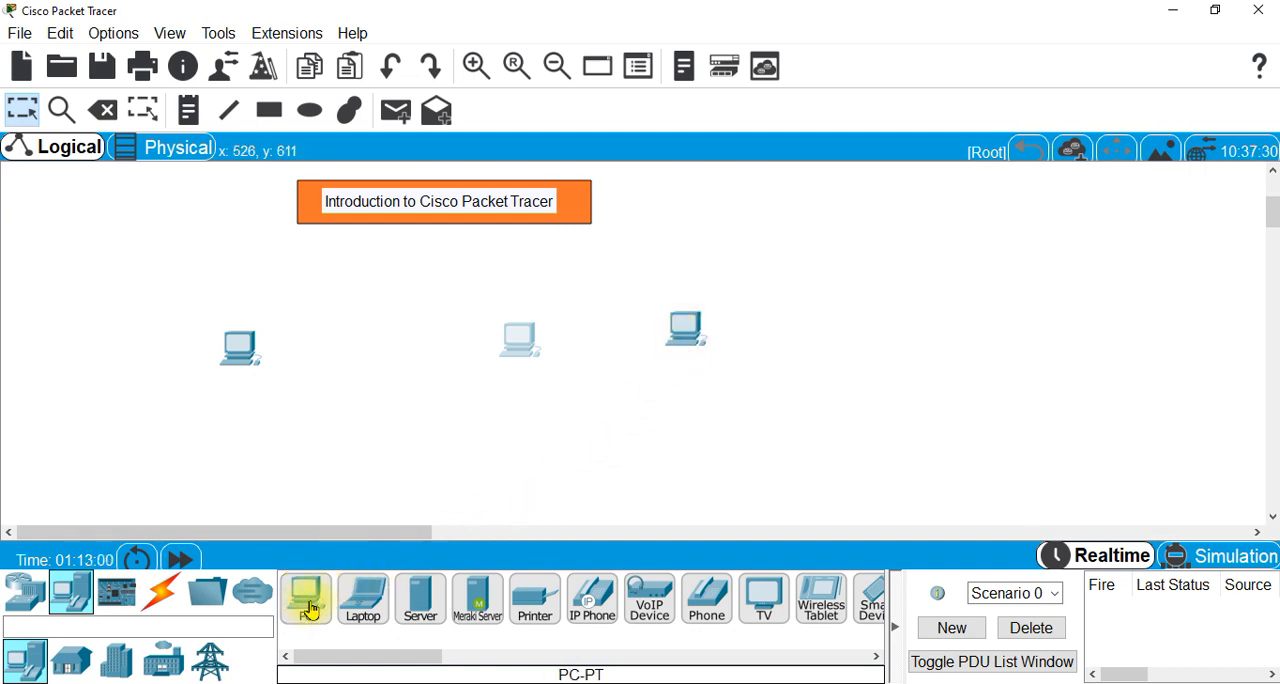
left_click_drag(363, 610, 862, 340)
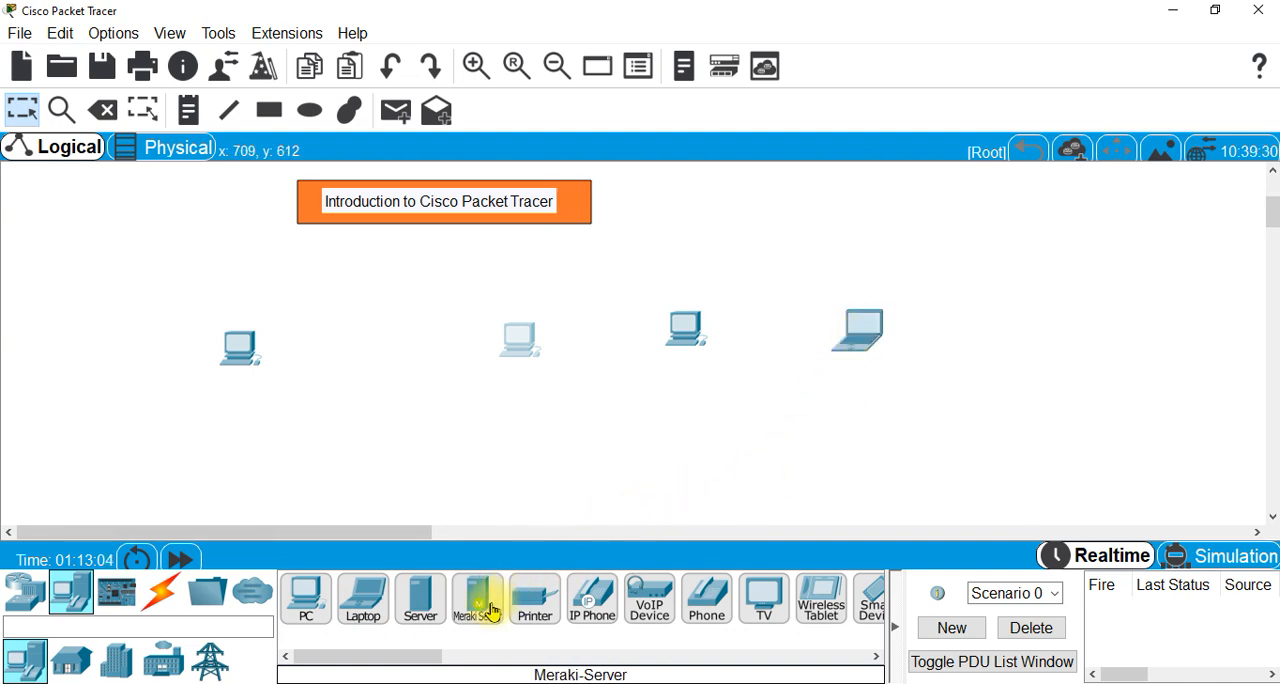
left_click_drag(529, 606, 779, 442)
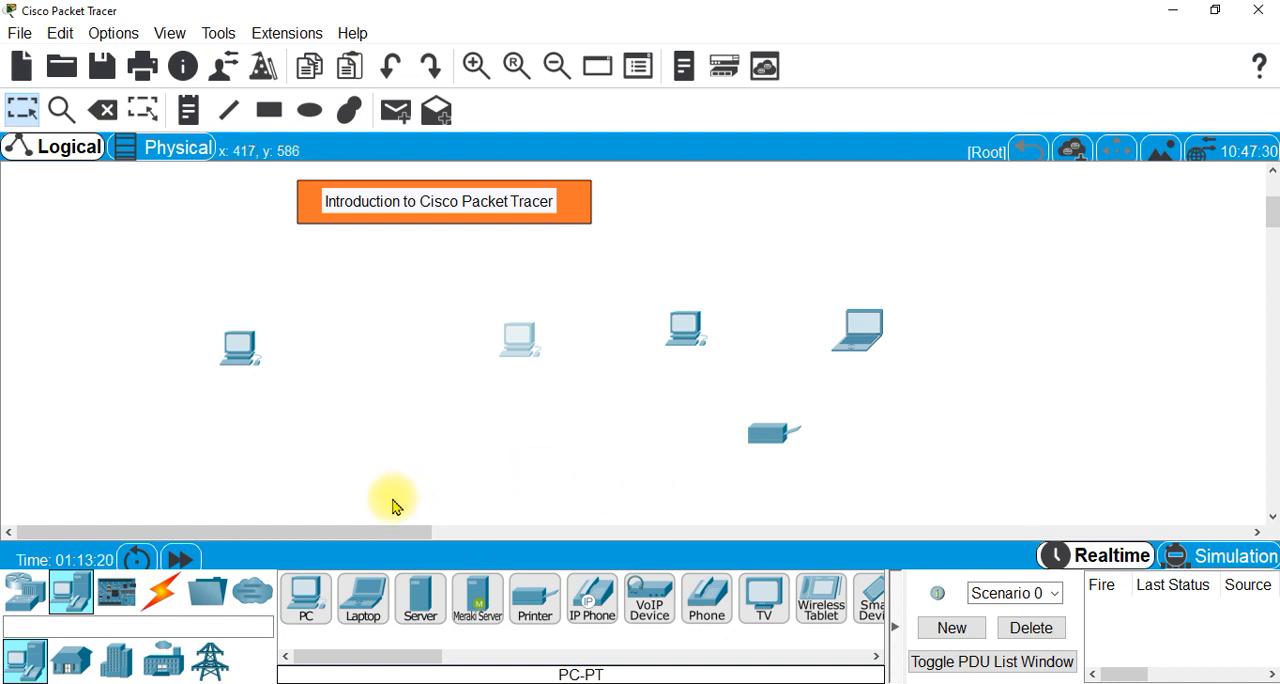
- Place nine more PCs in a row without reselecting the device, scattered around the workspace
left_click(313, 608)
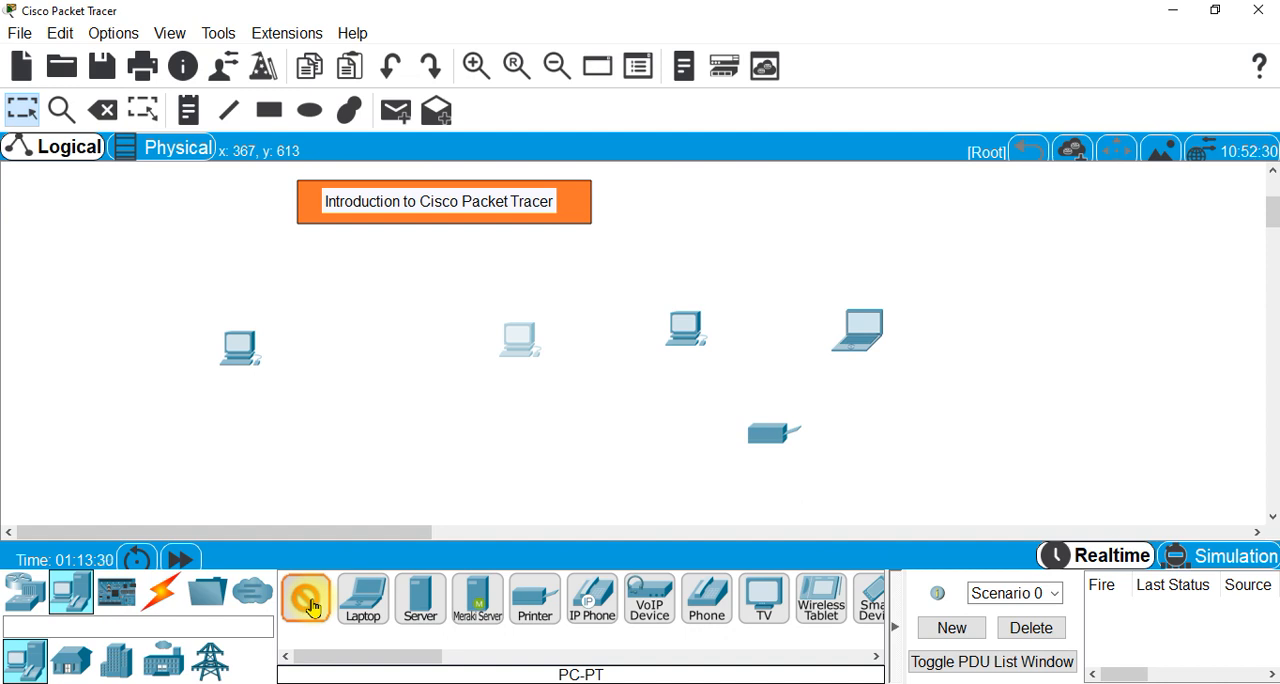
left_click(103, 238)
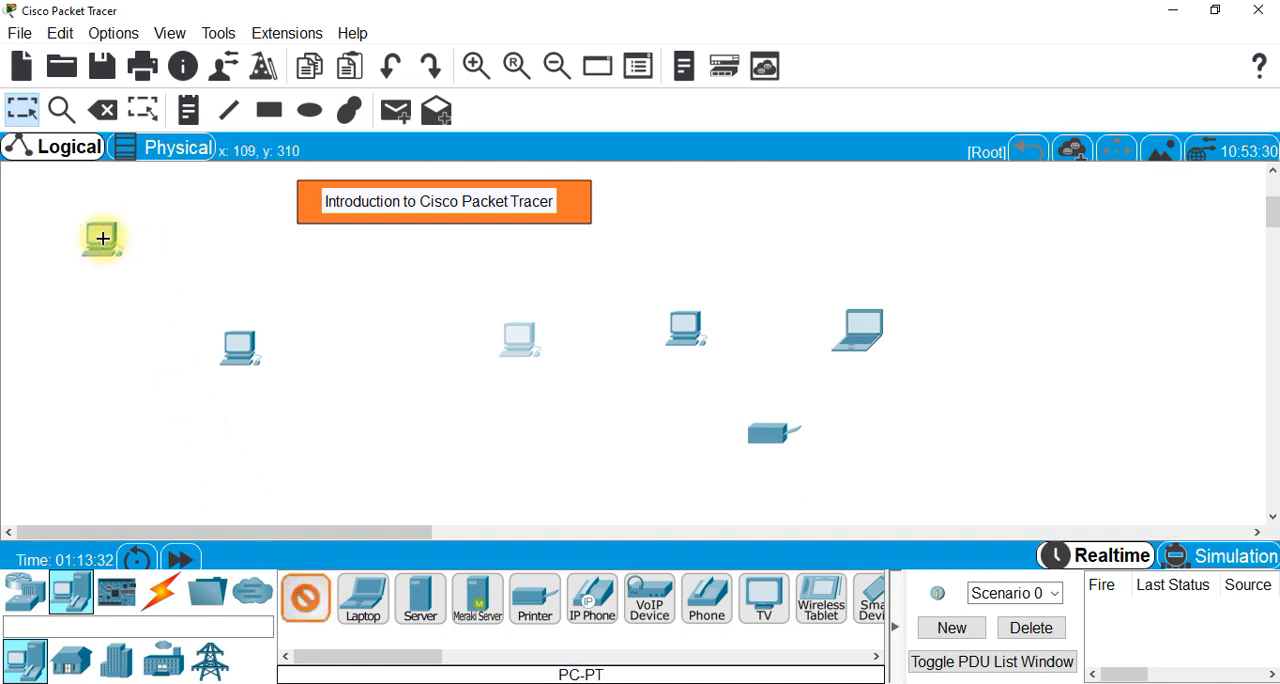
left_click(117, 440)
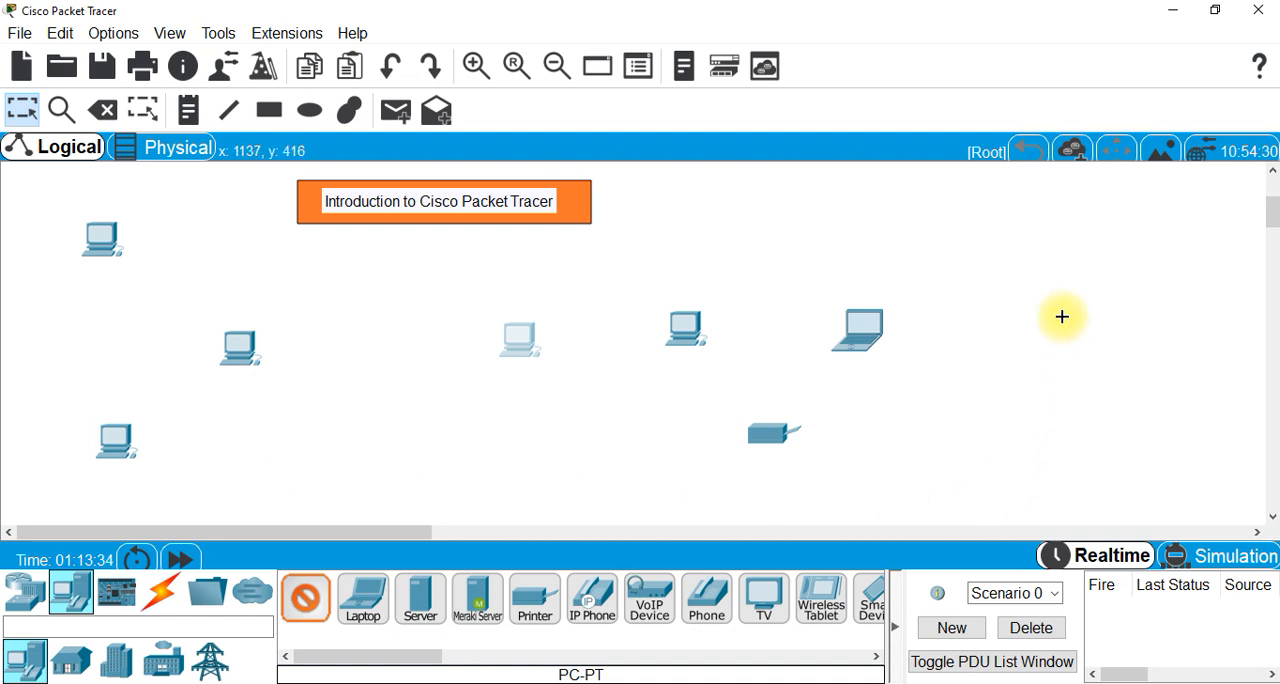
left_click(1025, 216)
left_click(1142, 416)
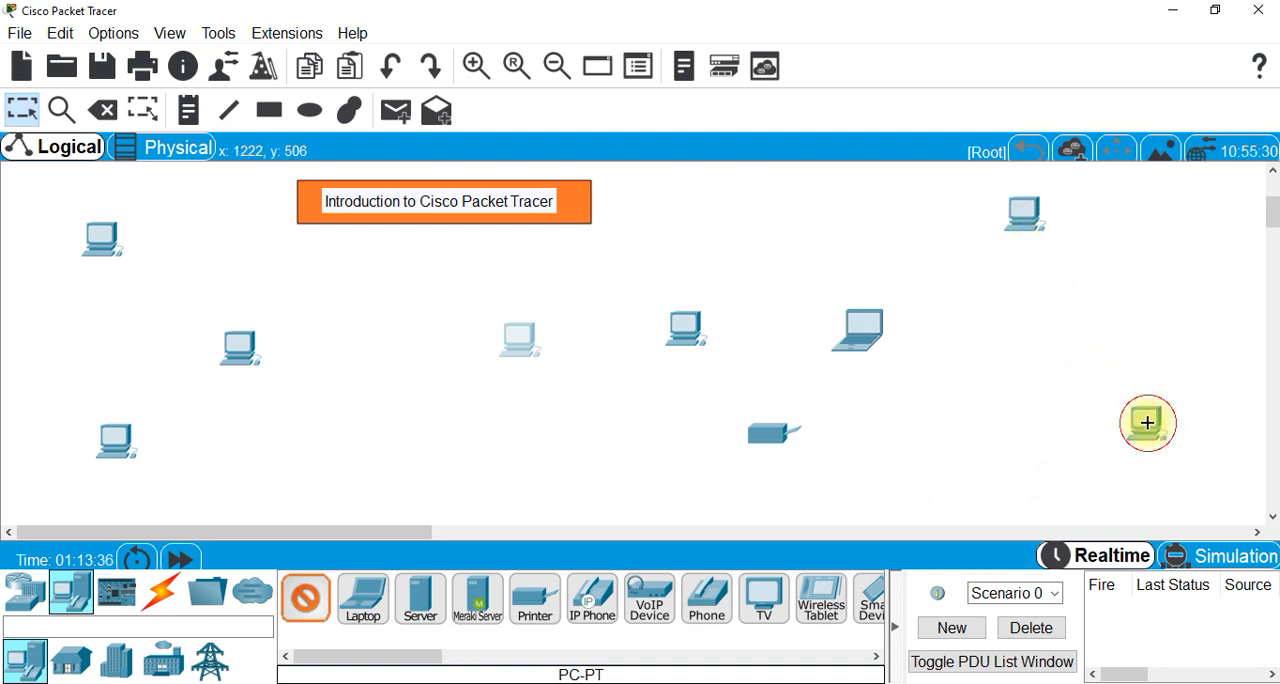
left_click(943, 483)
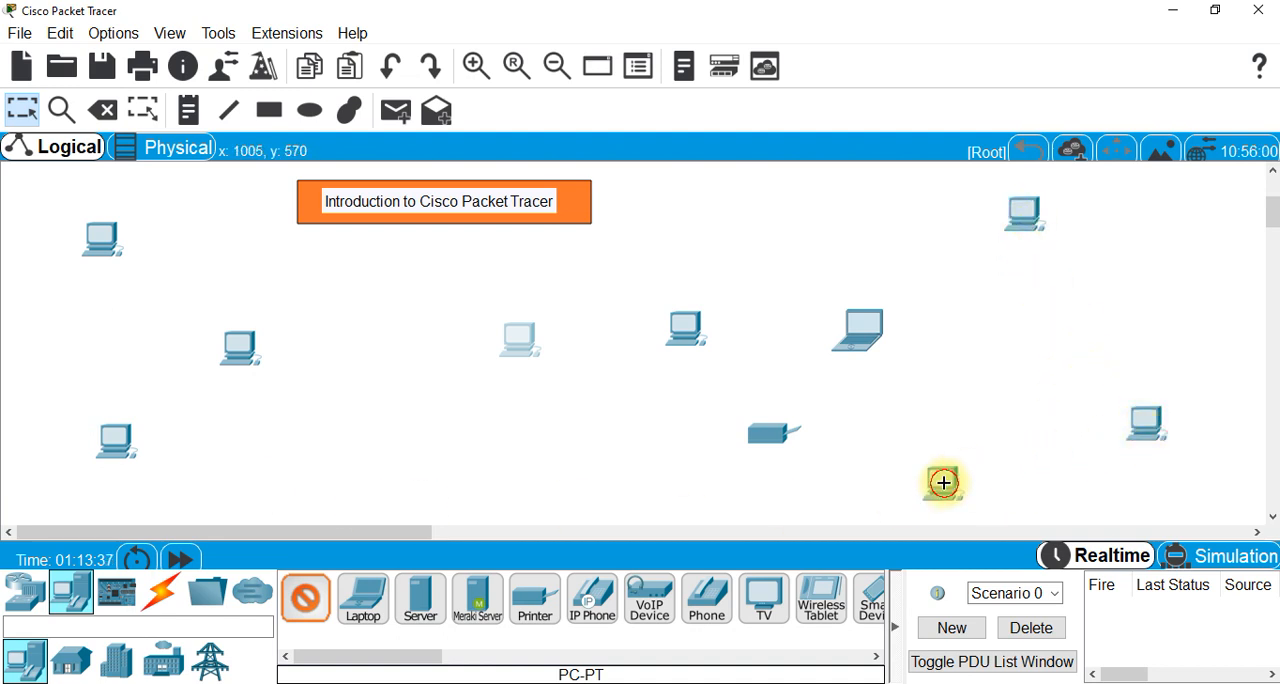
left_click(740, 208)
left_click(395, 474)
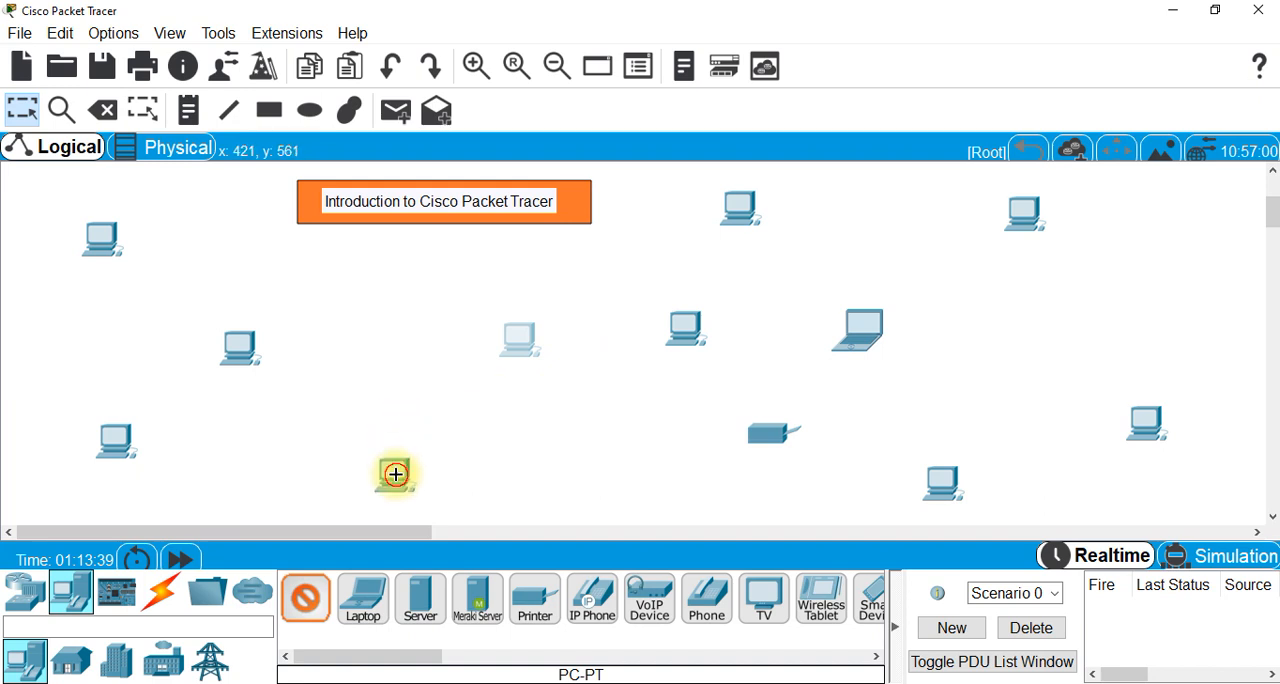
left_click(357, 294)
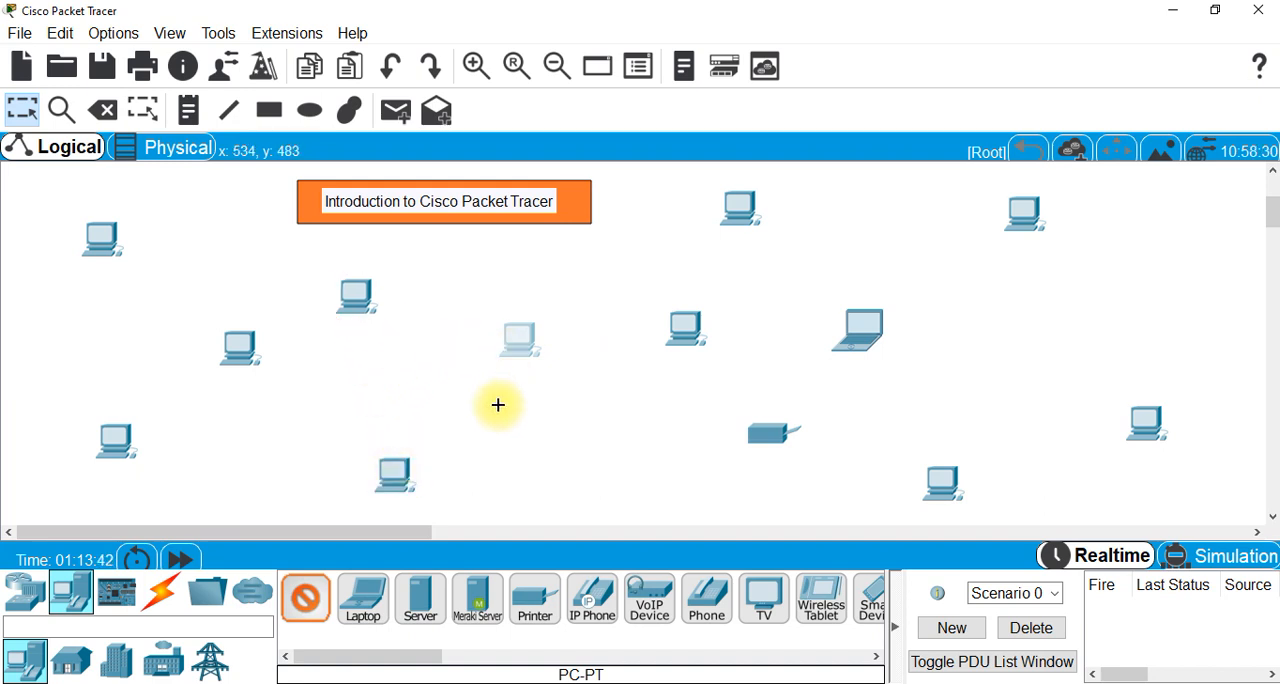
left_click(1070, 308)
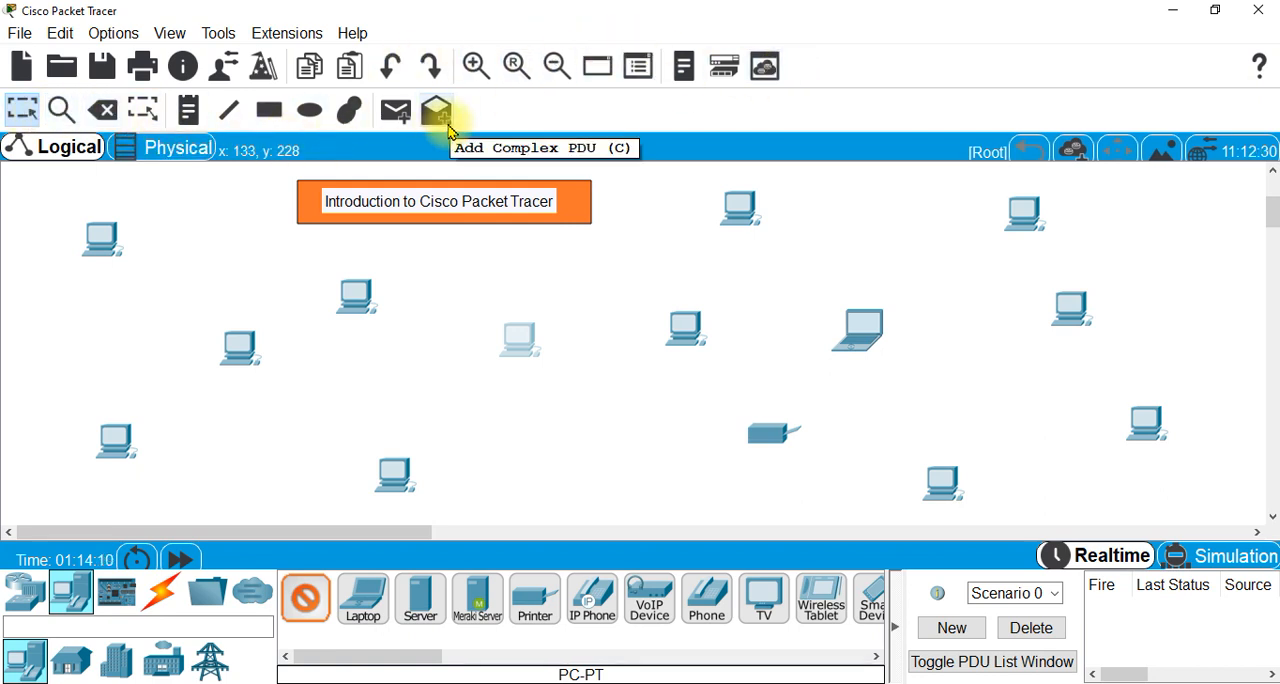
- Delete the selected PC, the printer, the PC below the title banner and the one near the workspace's lower edge
left_click(105, 112)
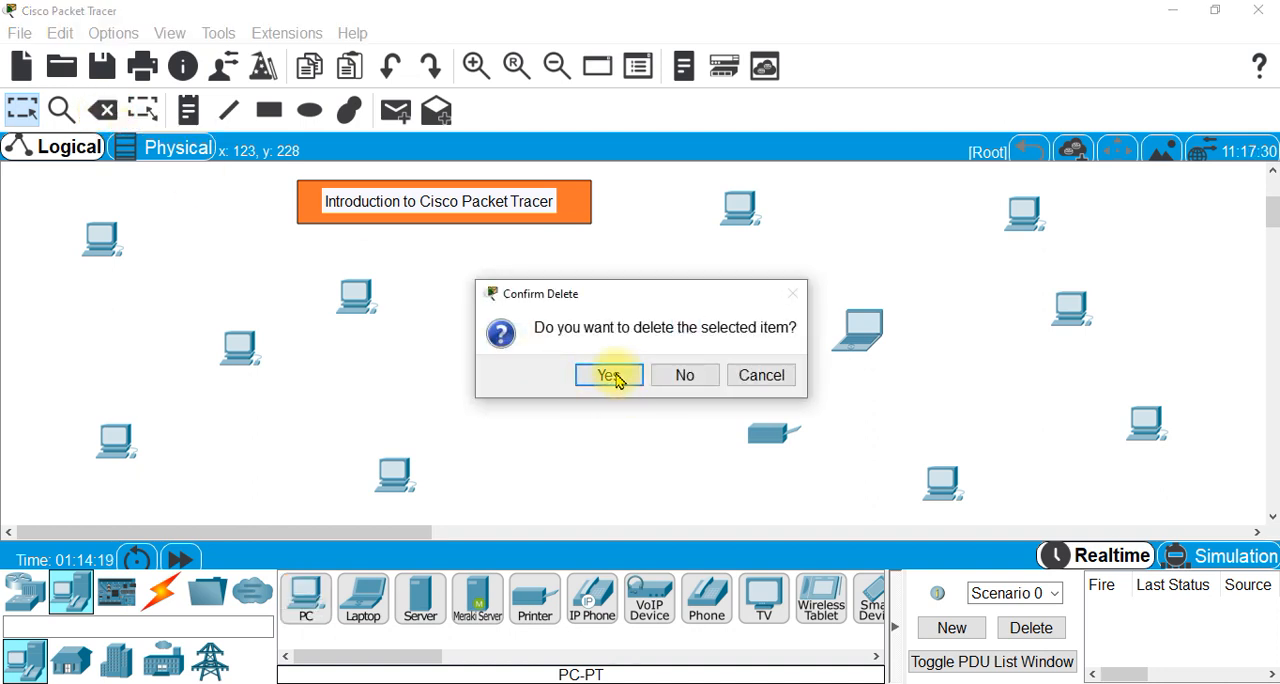
left_click(605, 375)
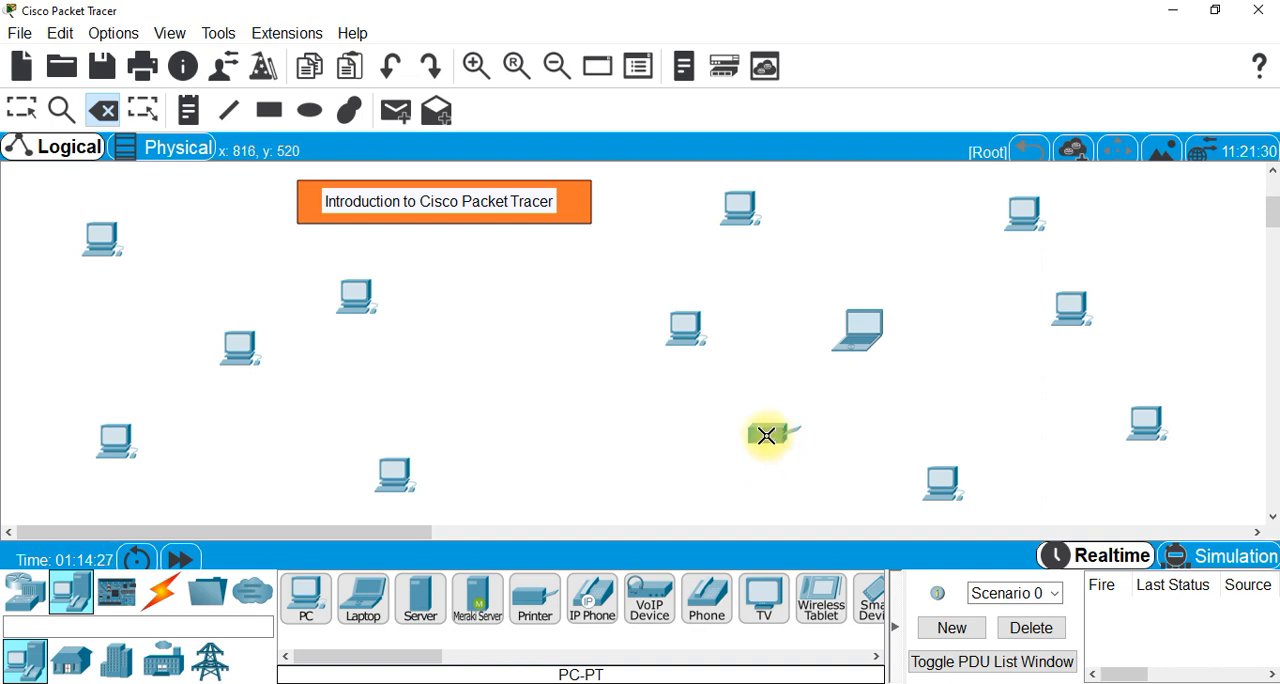
mouse_move(766, 435)
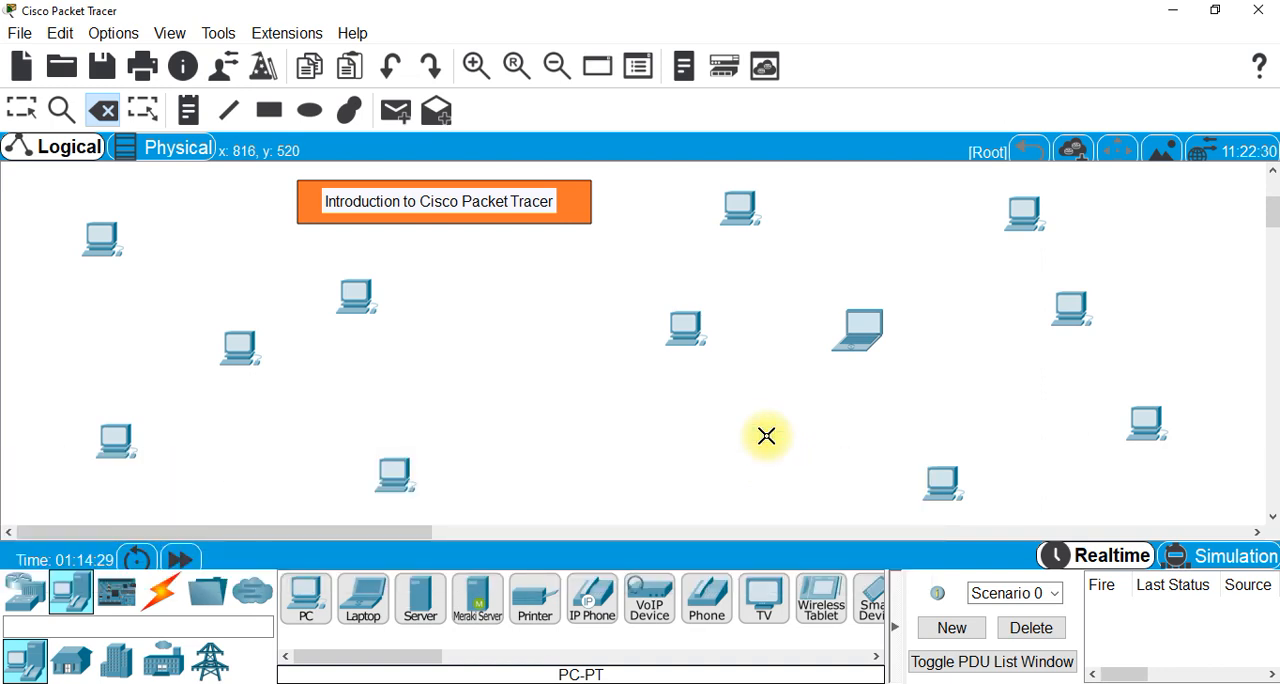
left_click(397, 478)
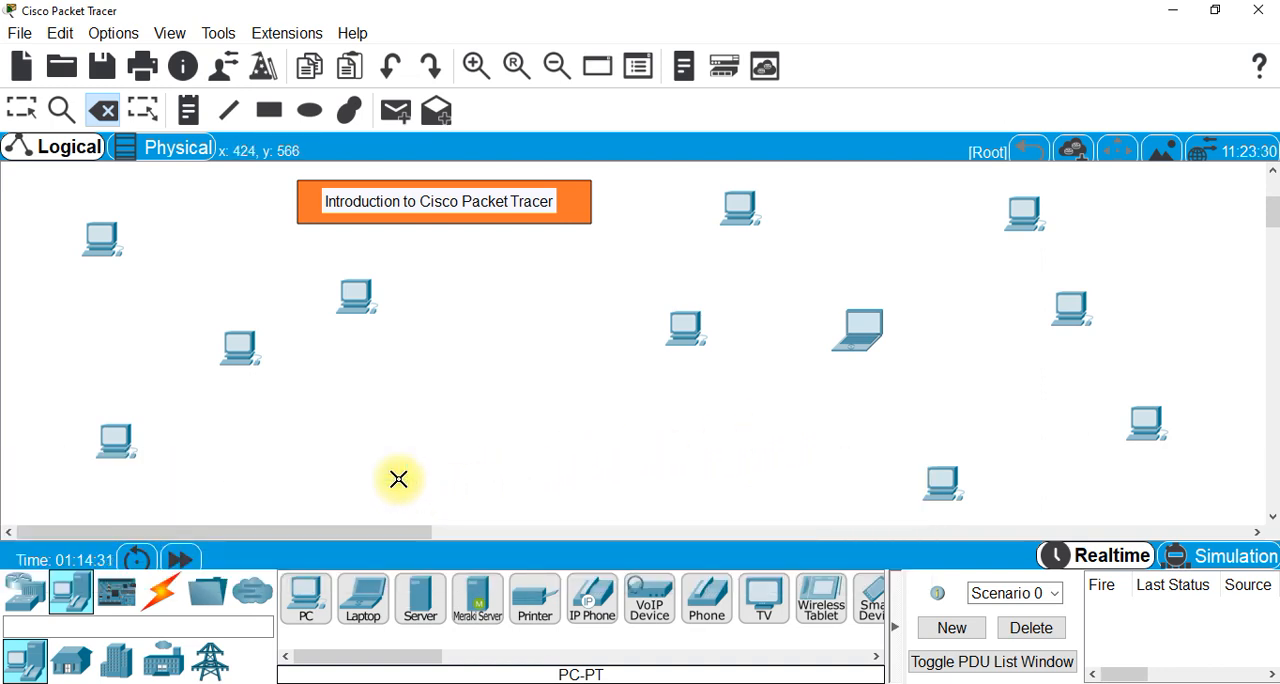
left_click(358, 296)
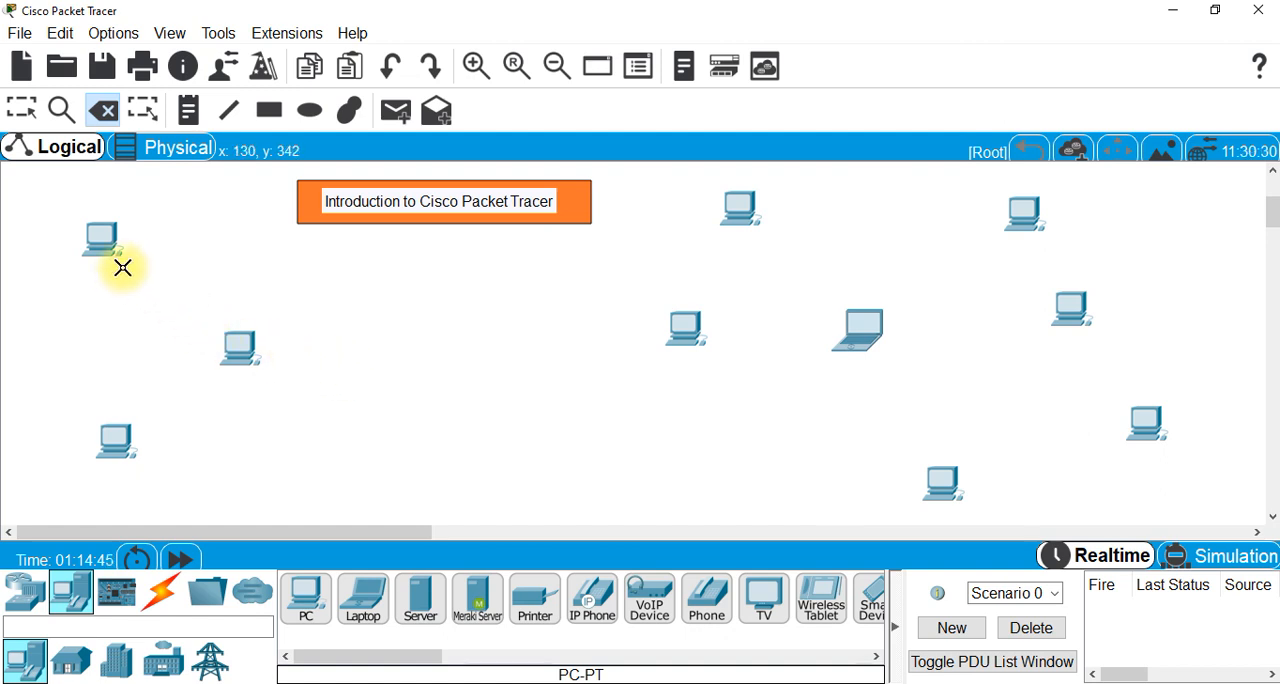
- Select the three PCs in the left part of the workspace together and delete them
left_click(25, 110)
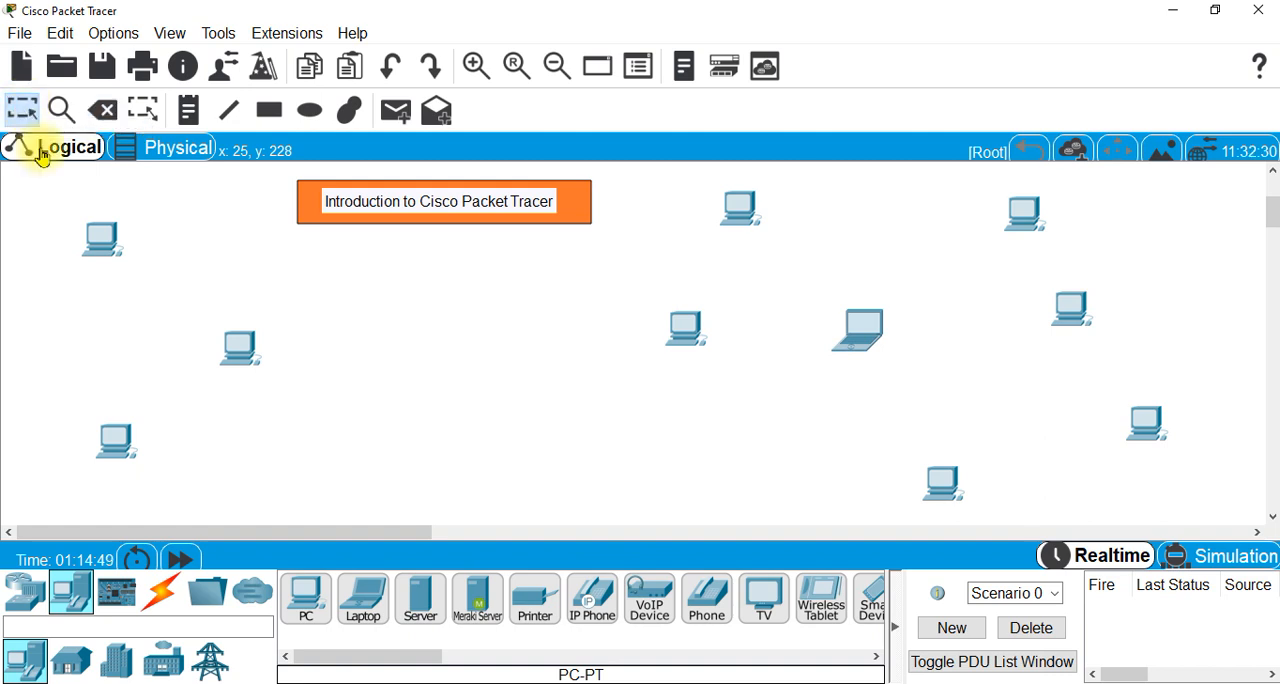
left_click_drag(31, 197, 285, 489)
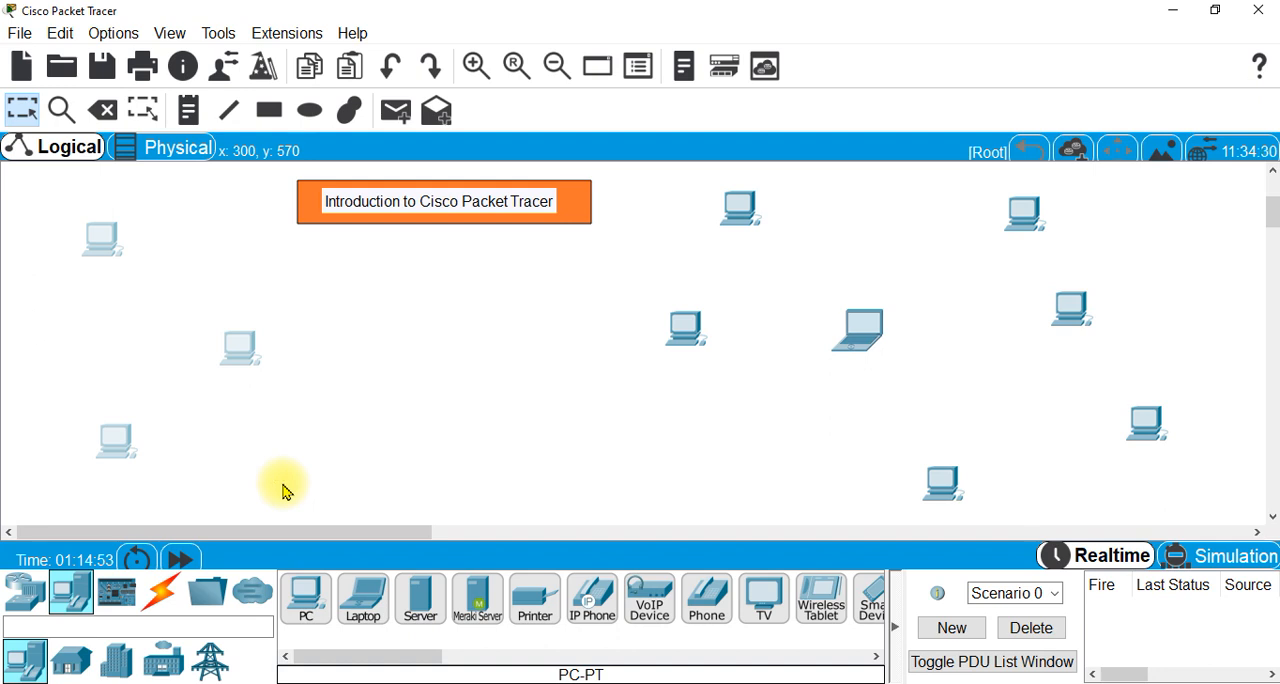
left_click(103, 112)
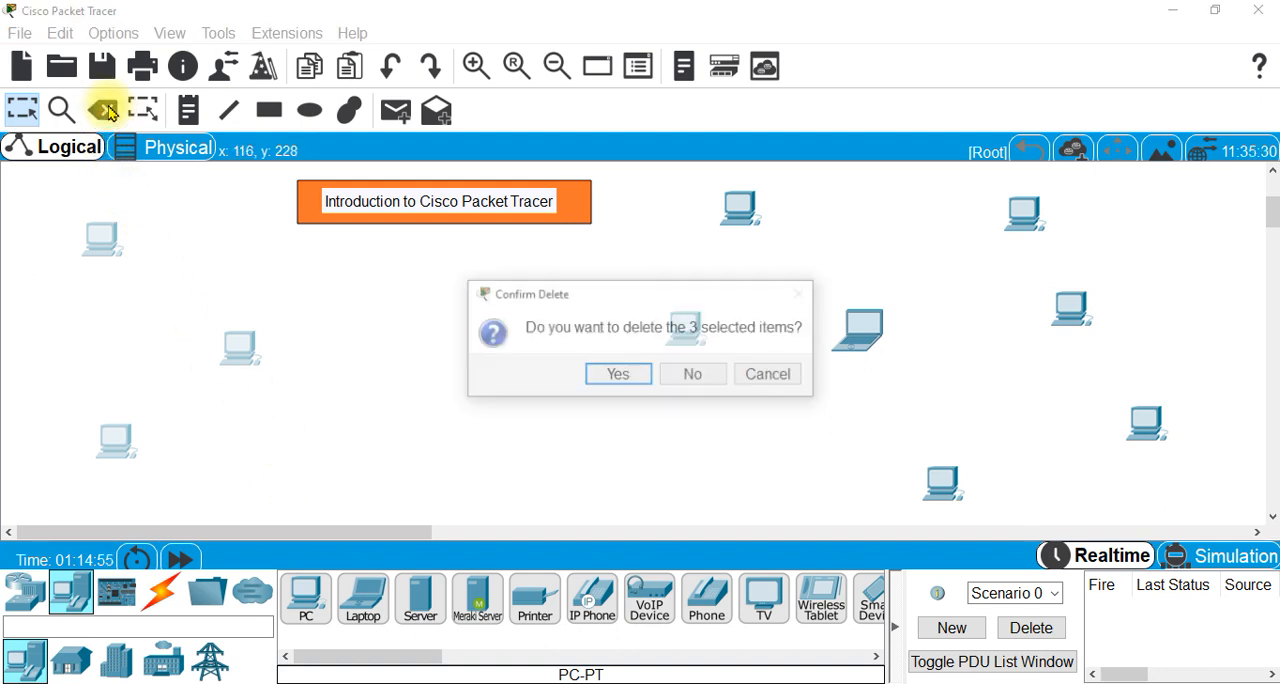
left_click(614, 377)
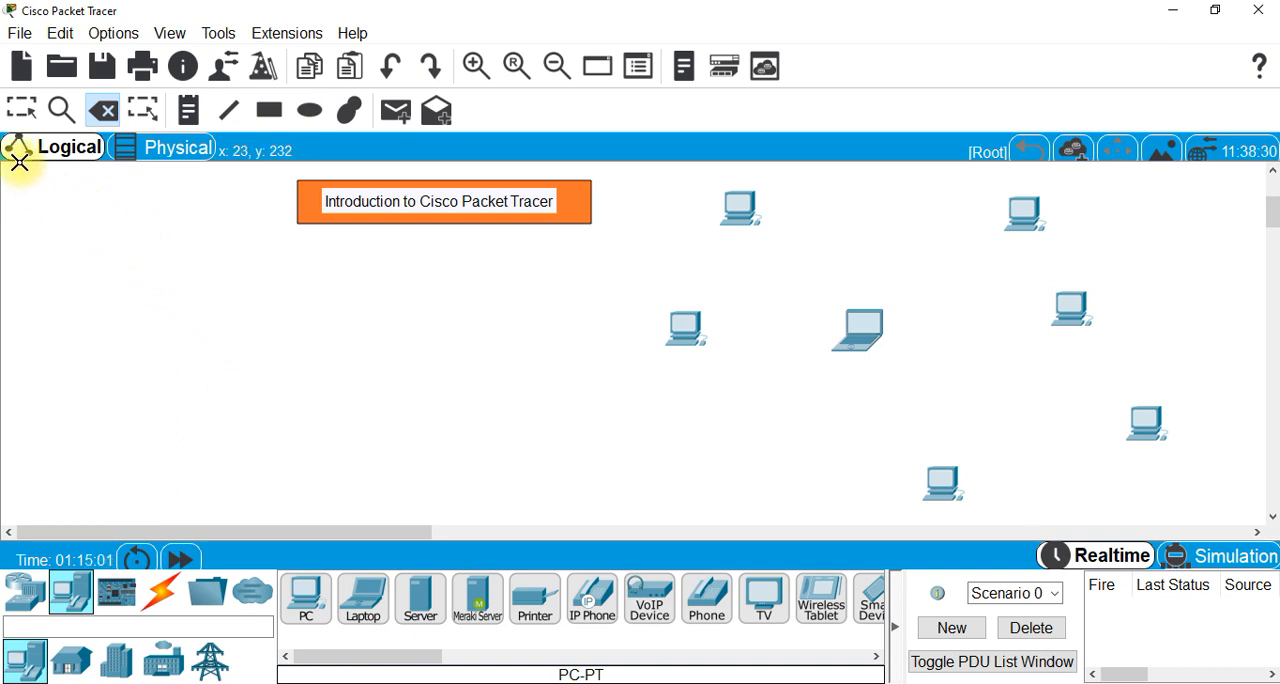
- Select all remaining PCs and the laptop in the right half of the workspace together and delete them
left_click(16, 113)
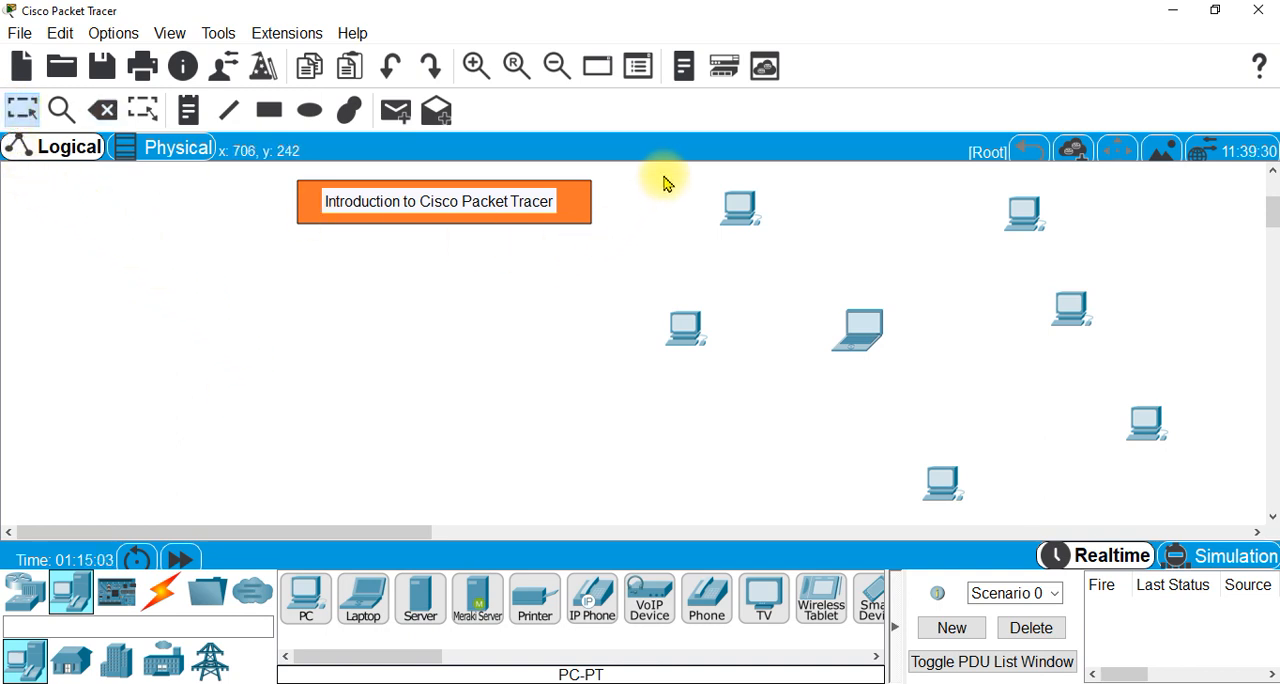
left_click_drag(659, 170, 1215, 518)
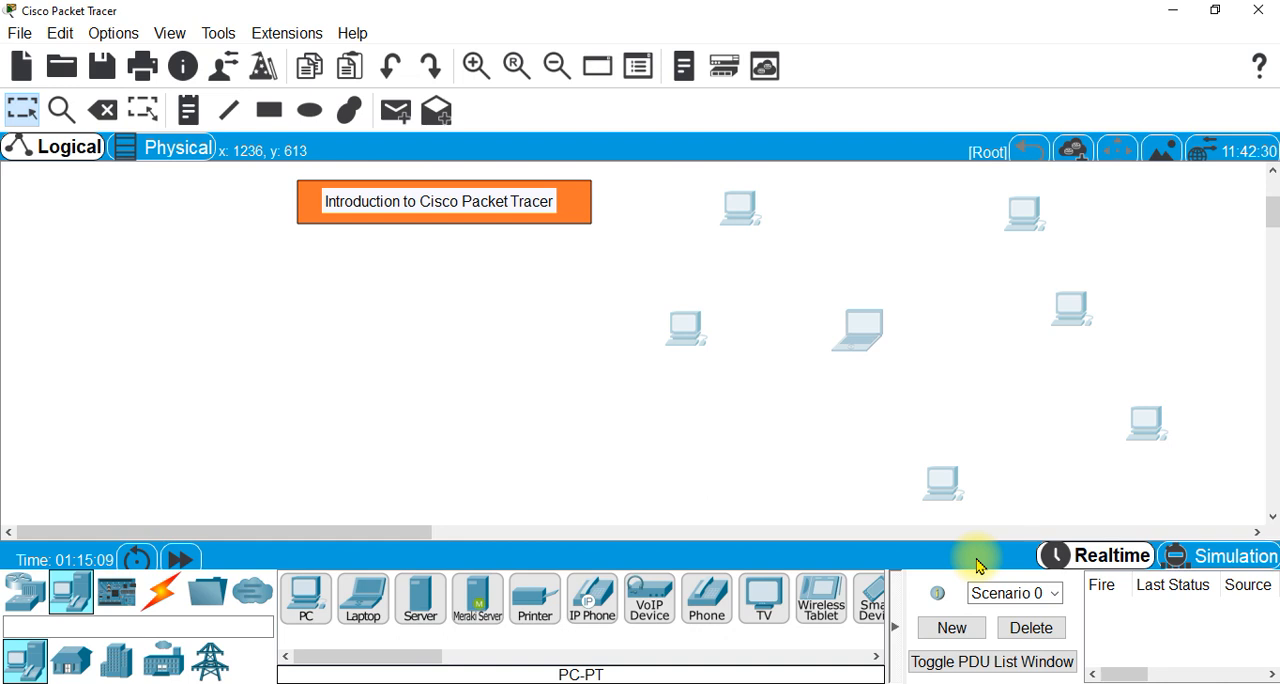
key("Delete")
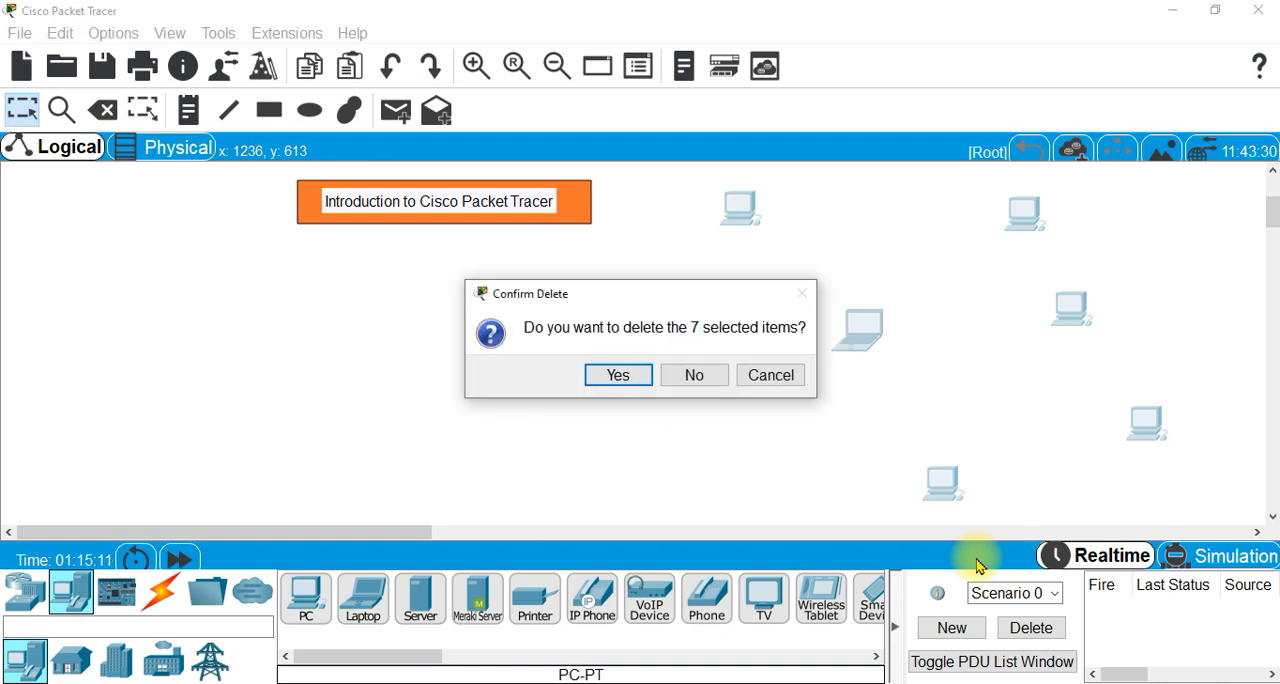
left_click(620, 376)
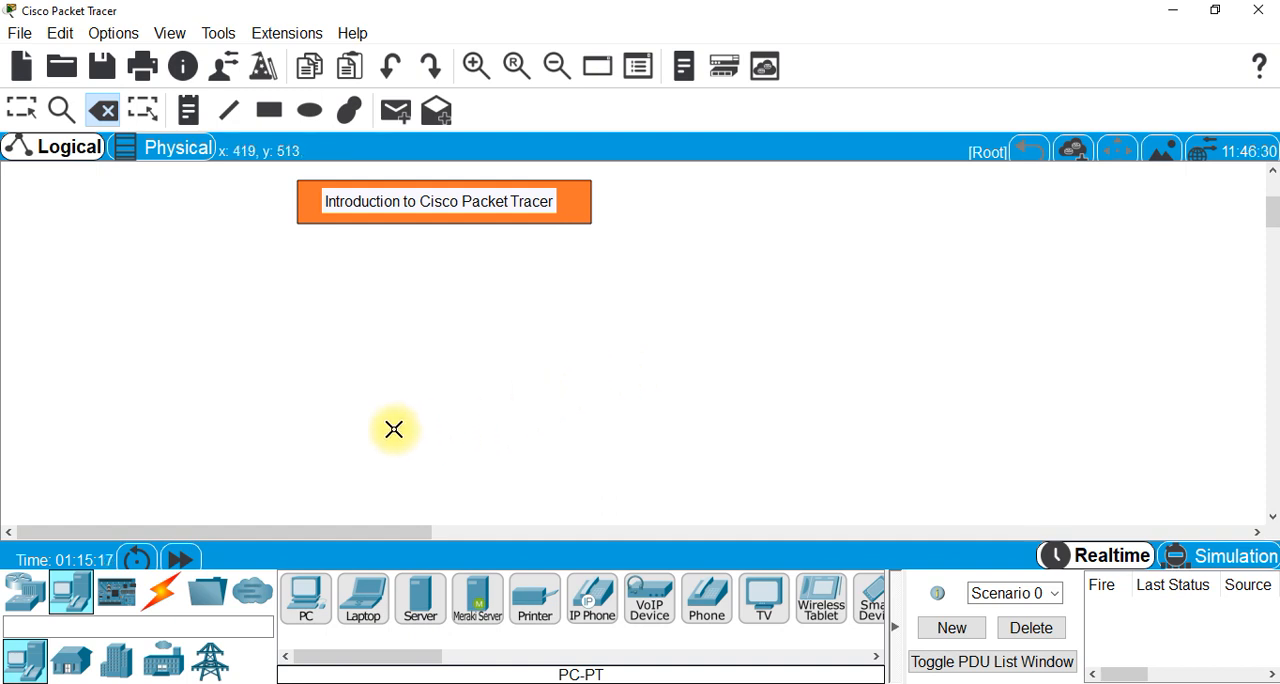
- Place two PCs side by side below the title banner, leaving a wide gap between them
left_click(307, 618)
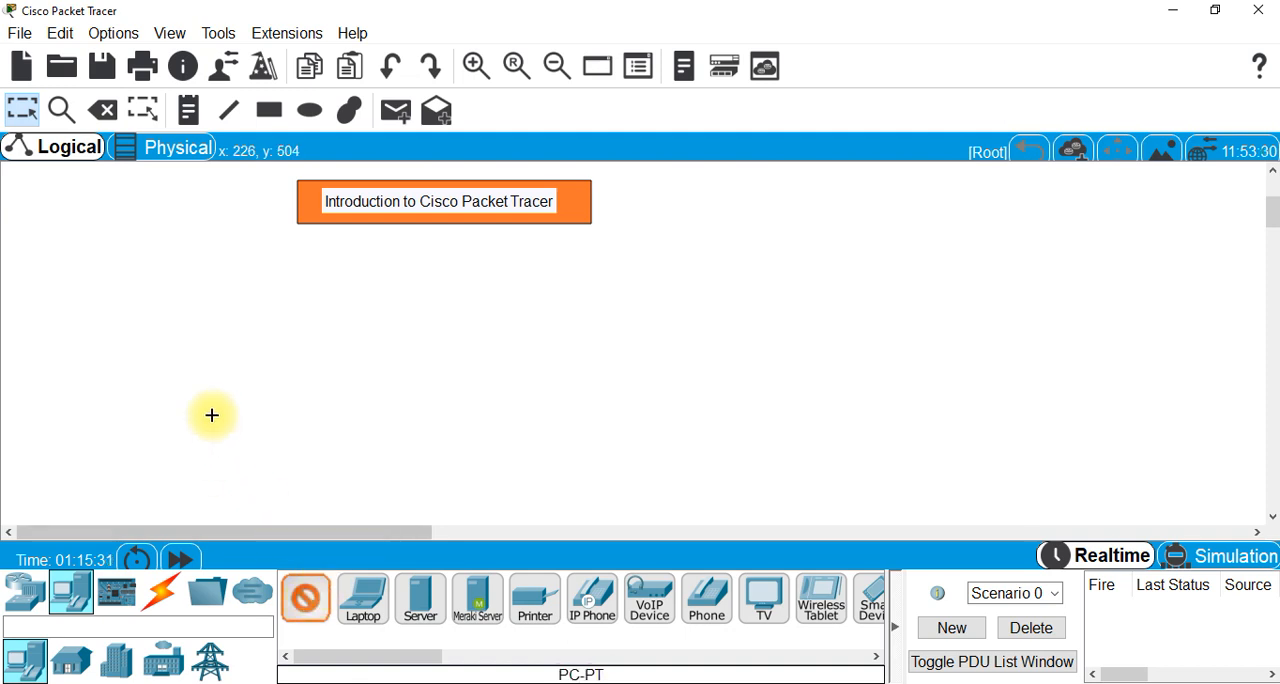
left_click(199, 339)
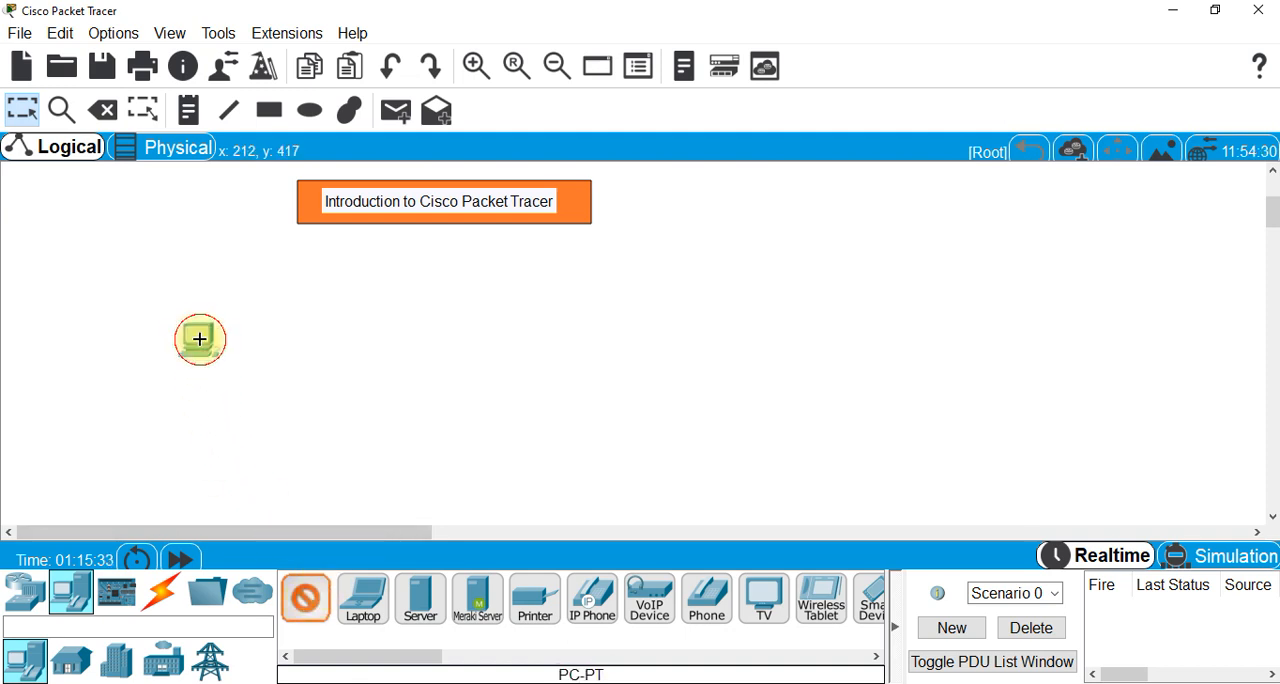
left_click(503, 335)
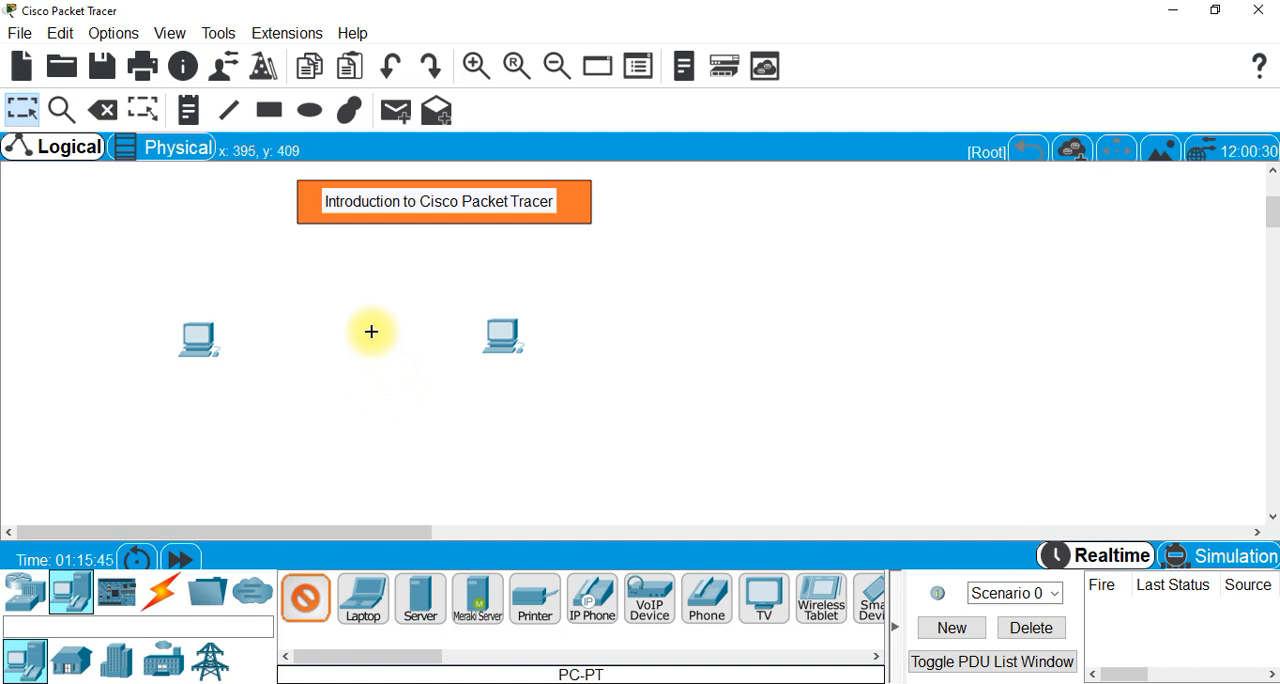
- Add a text note reading "PC0" beneath the first PC and close the device window opened by accident
left_click(192, 111)
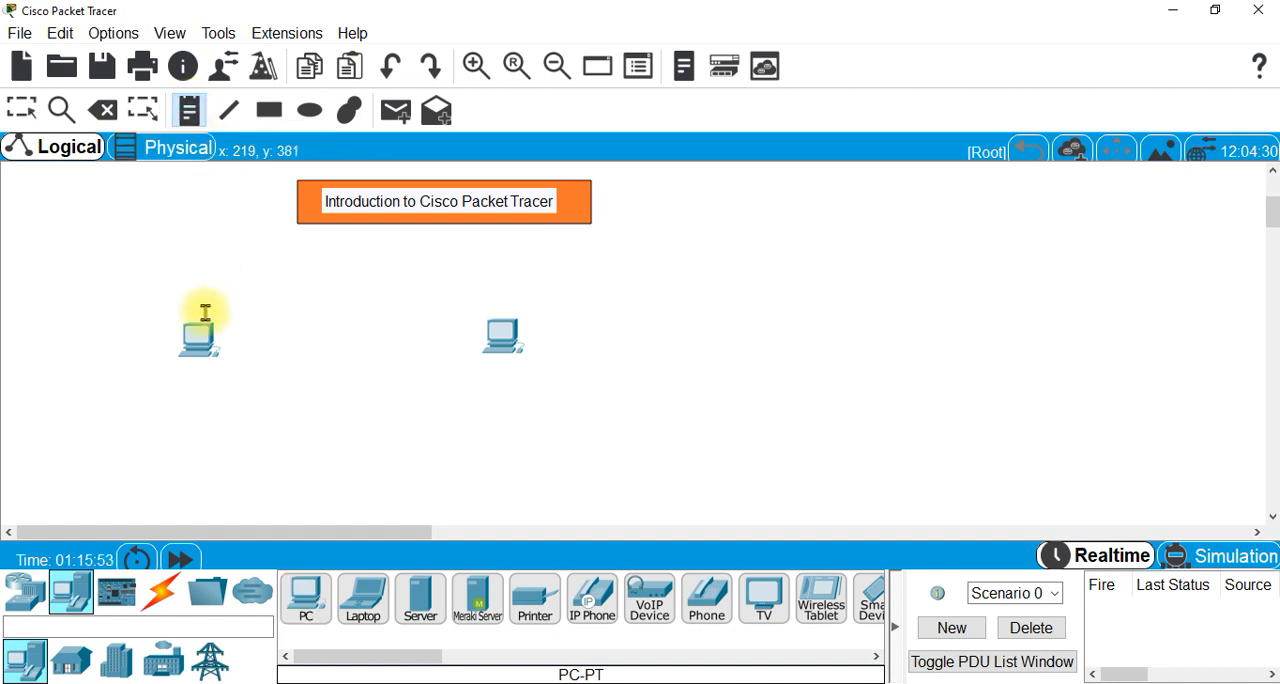
left_click(180, 384)
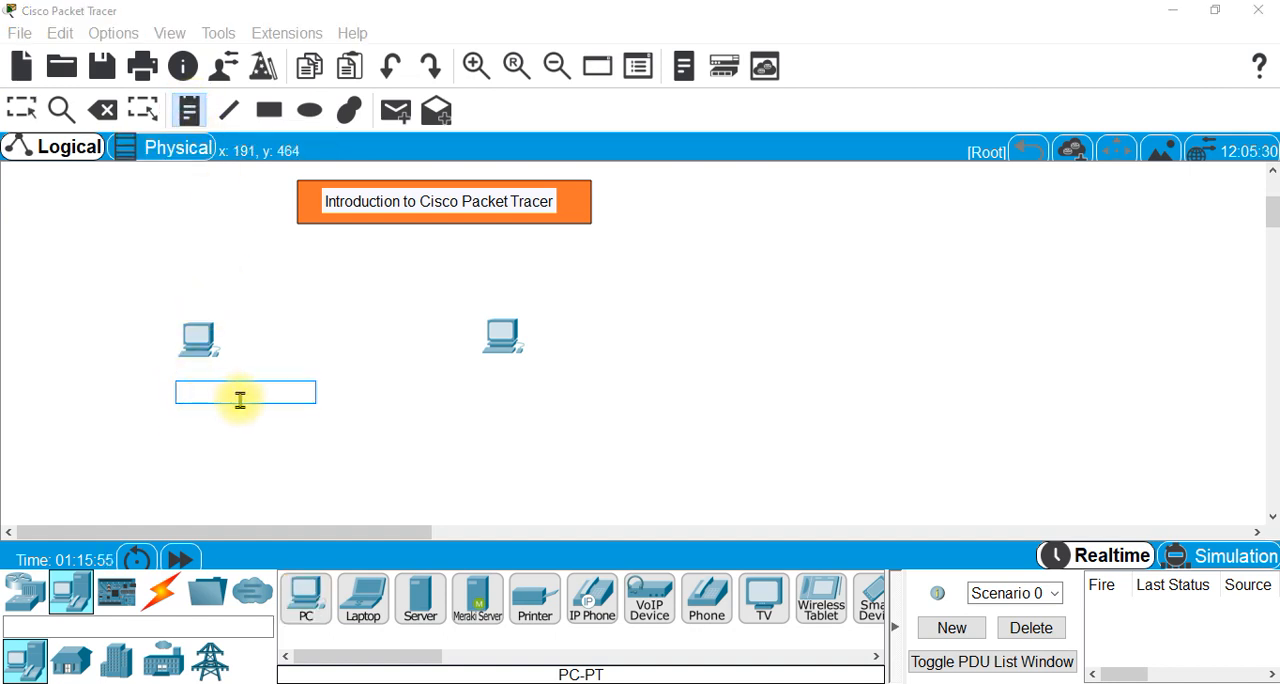
type("PC0")
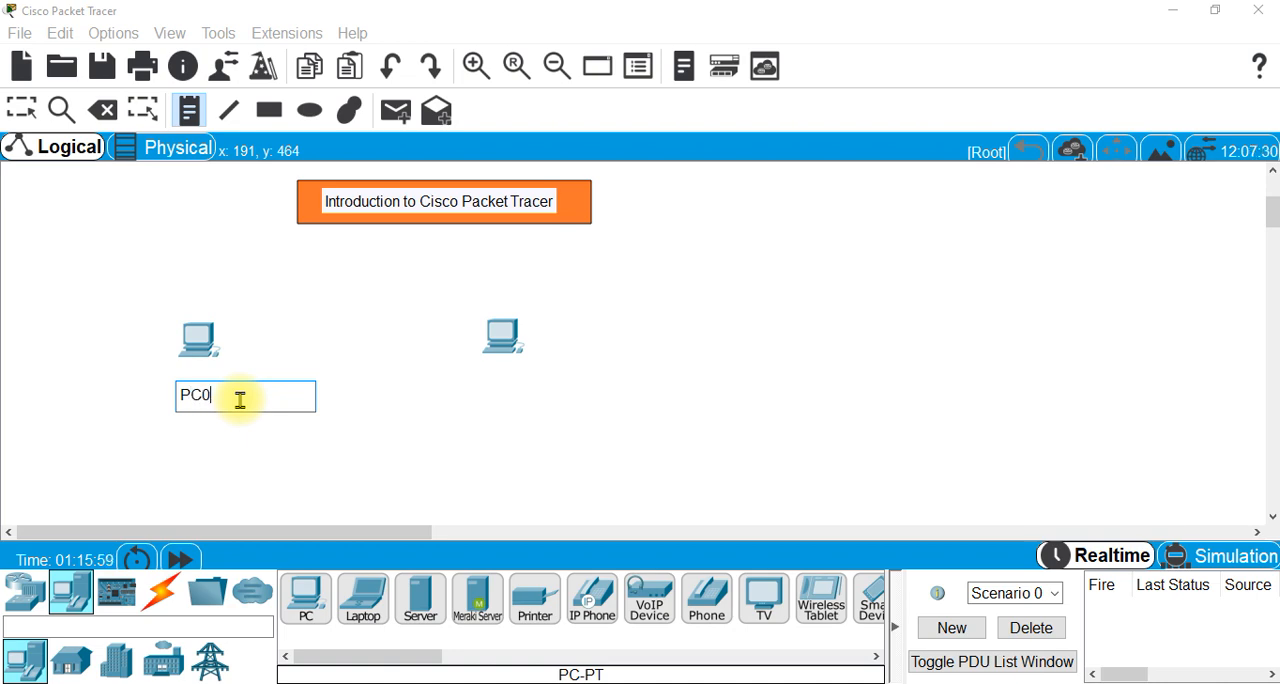
left_click(509, 378)
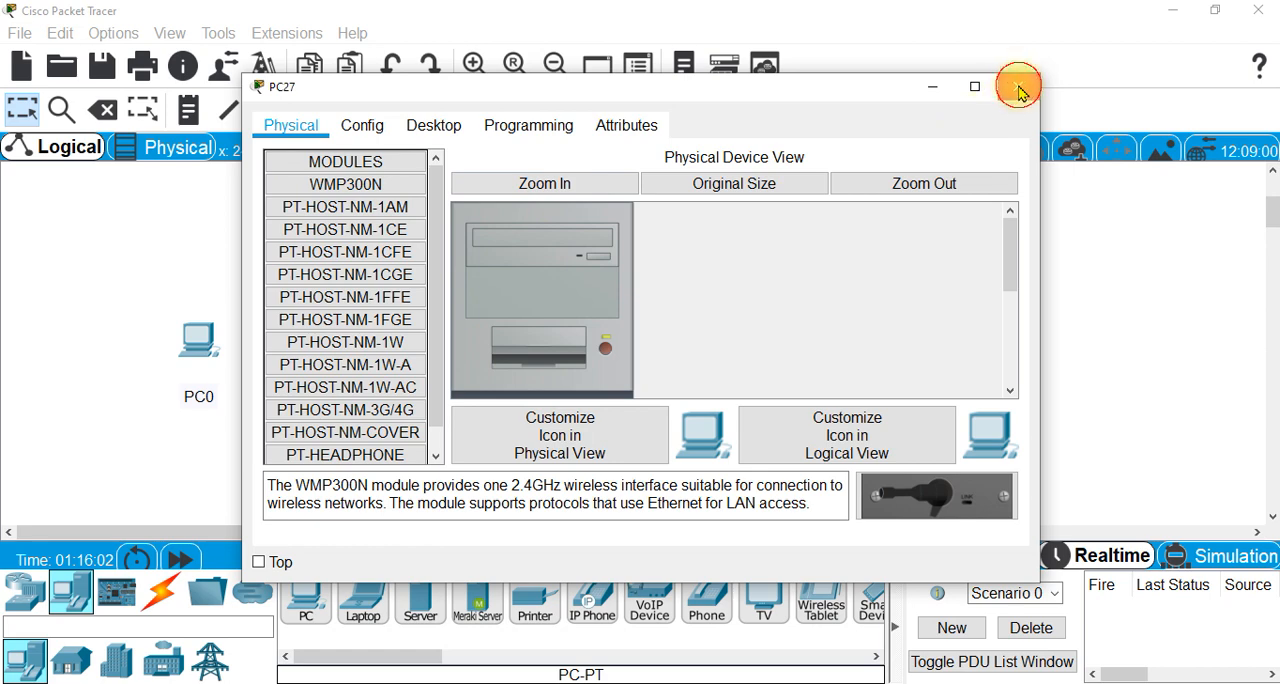
left_click(1009, 91)
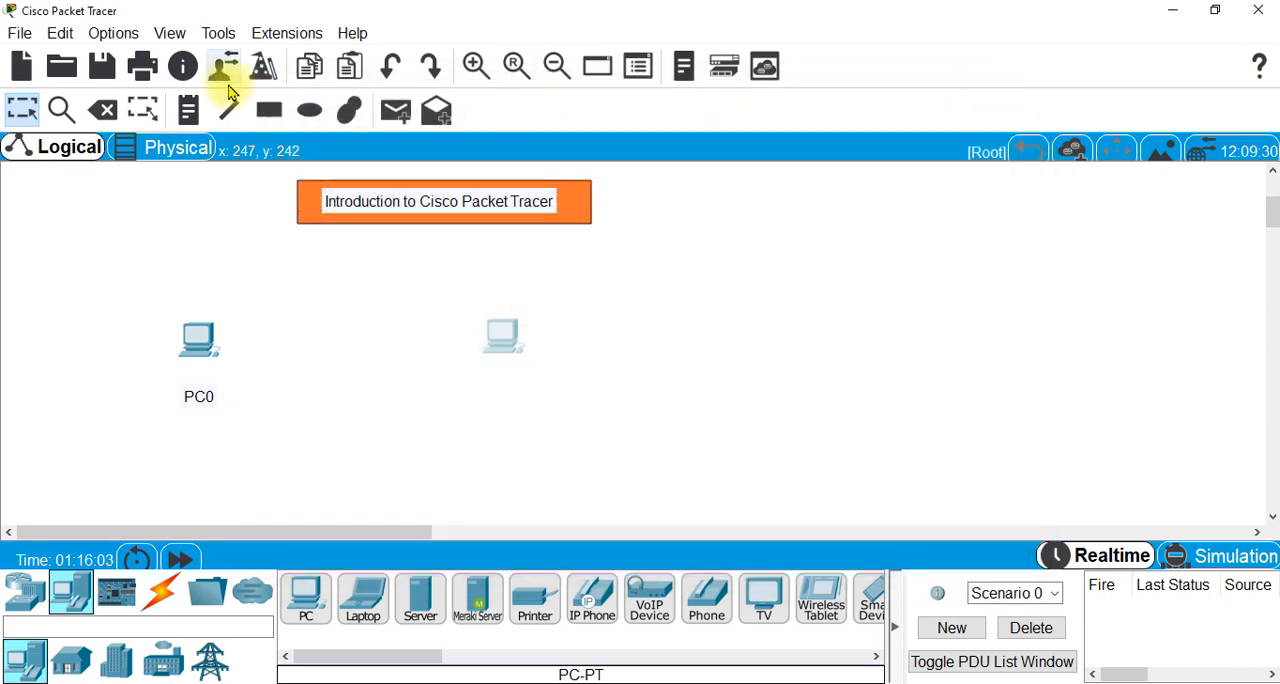
- Add a text note reading "PC1" beneath the second PC
left_click(189, 110)
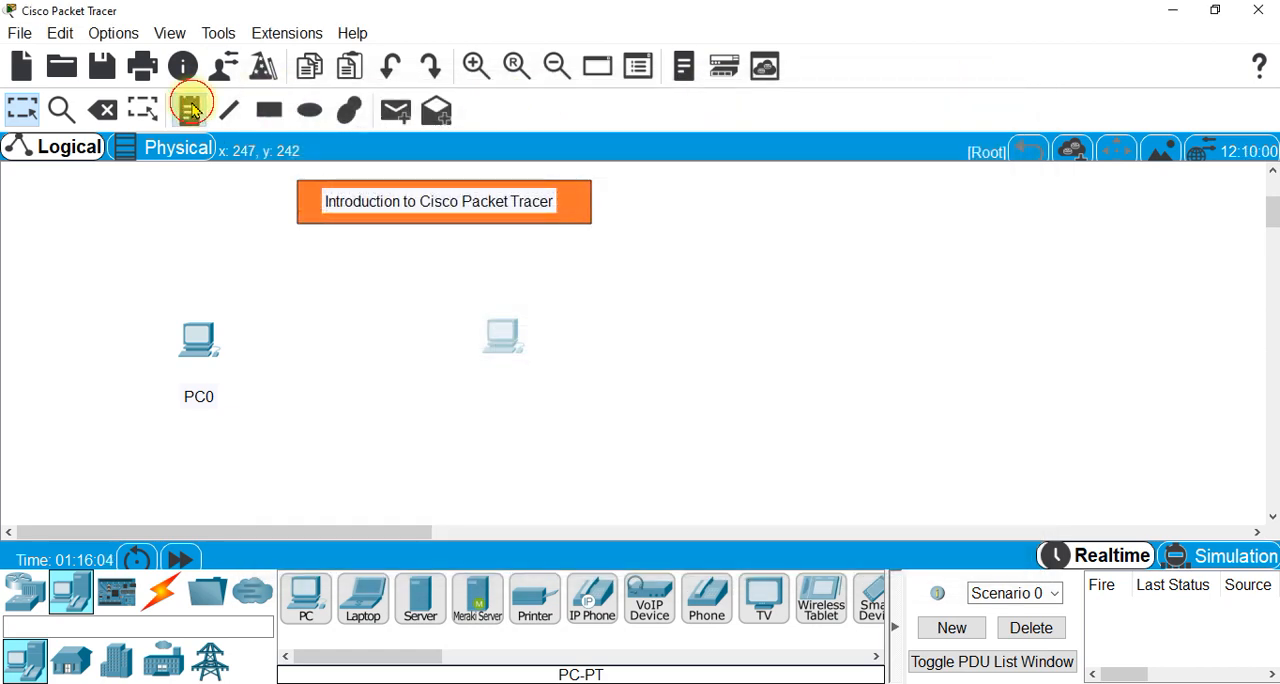
left_click(493, 377)
type("PC1")
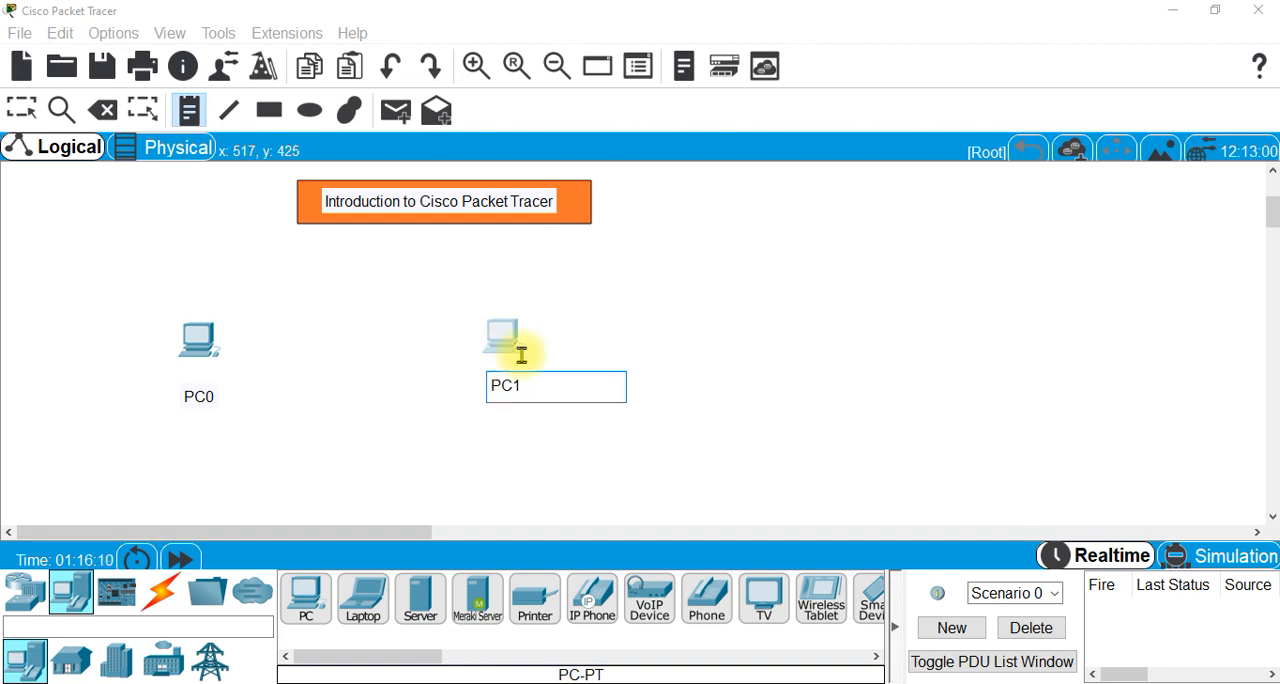
left_click(695, 346)
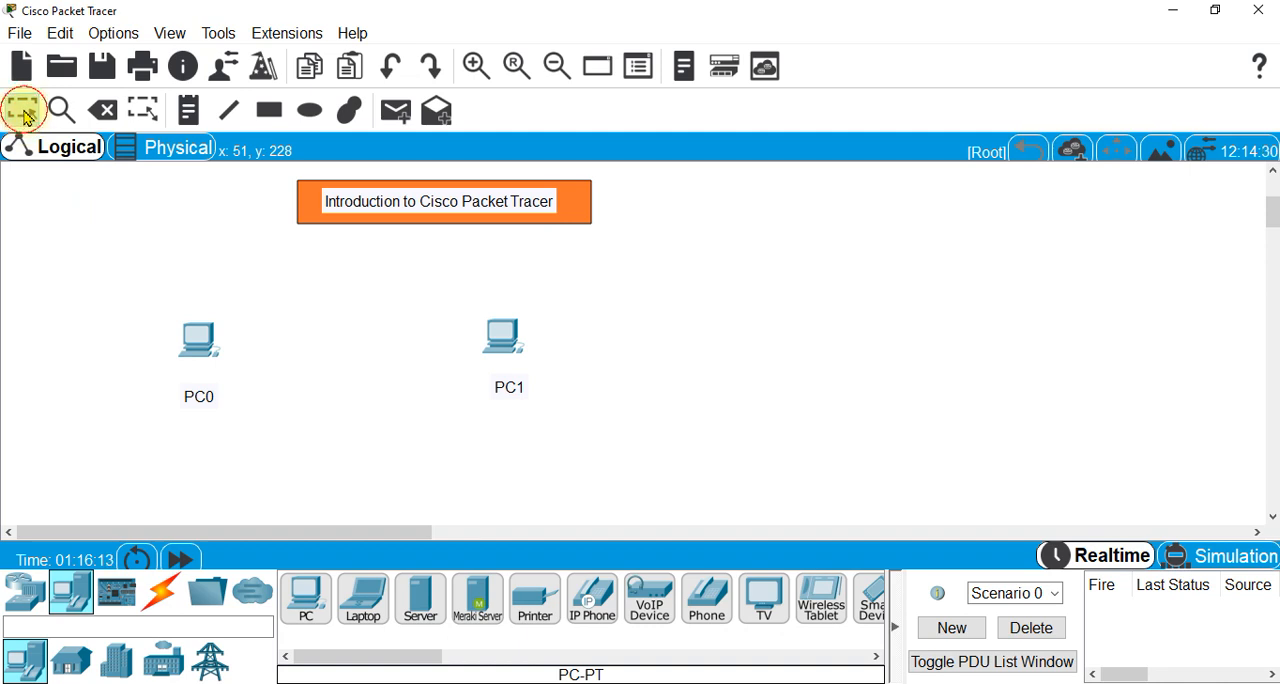
- Move the PC0 and PC1 notes up so each sits directly under its computer, and clear the selection
left_click_drag(188, 400, 200, 378)
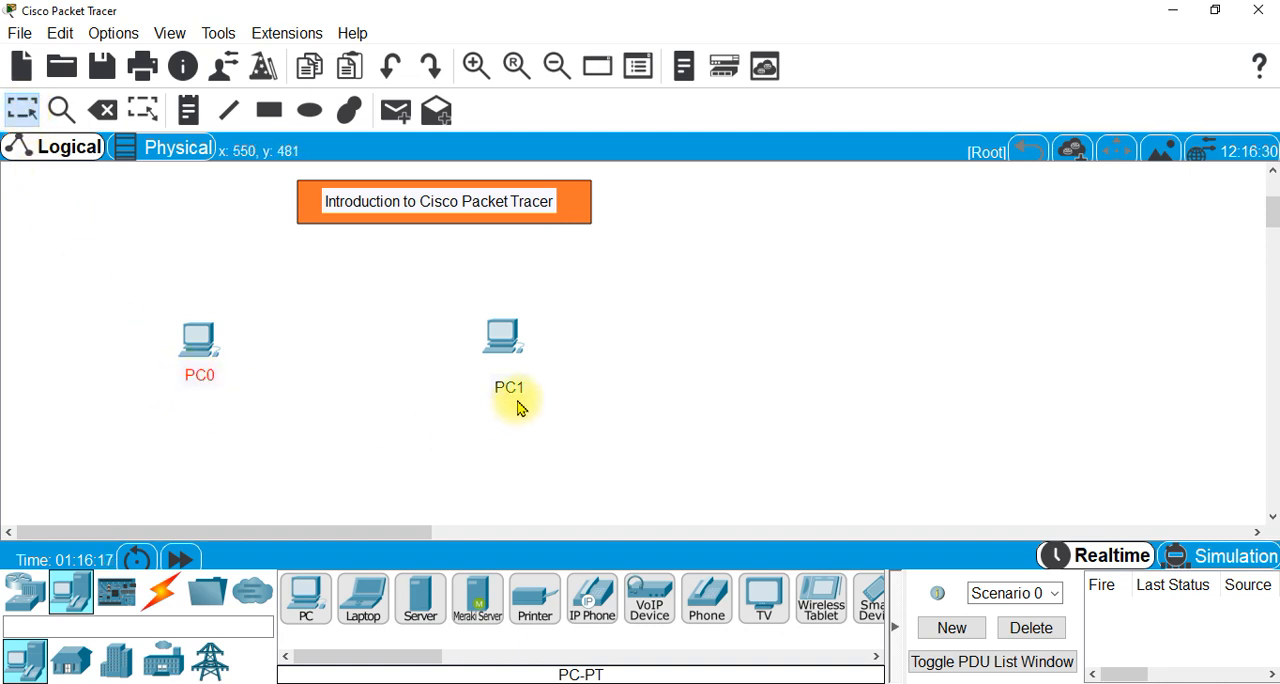
left_click_drag(517, 400, 514, 385)
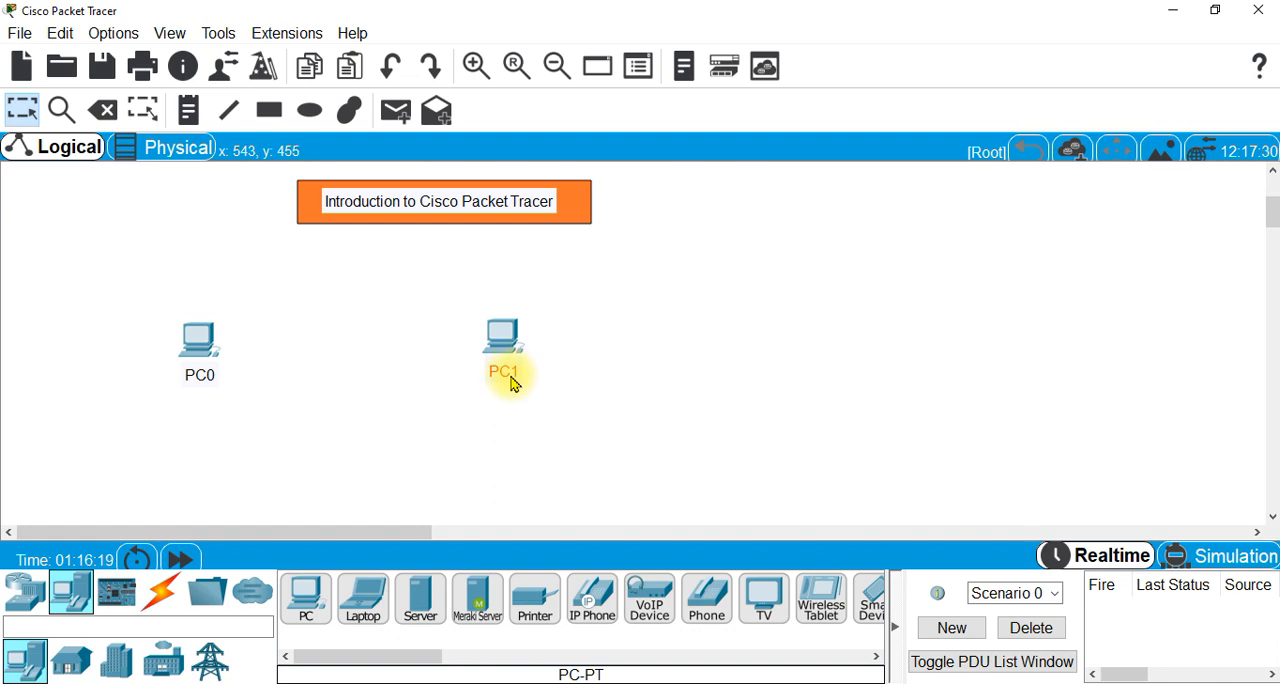
left_click(659, 484)
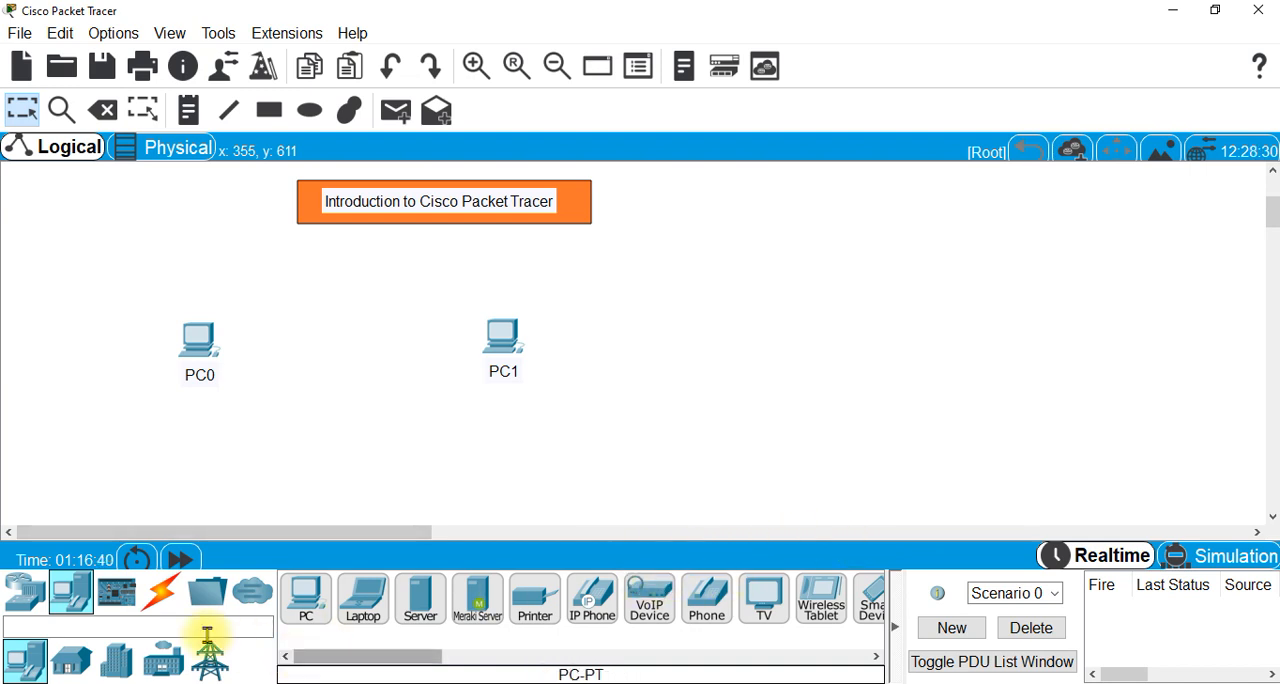
- Connect FastEthernet0 of PC0 to FastEthernet0 of PC1 with a Copper Cross-Over cable
left_click(162, 601)
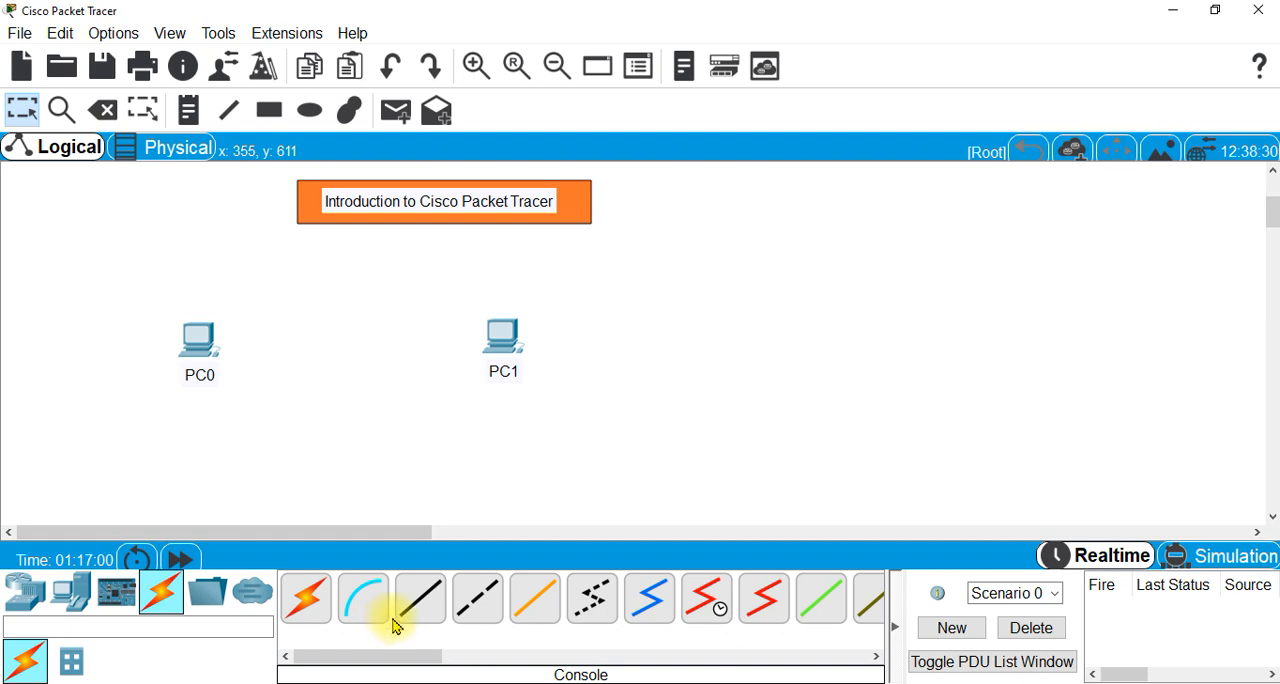
left_click(480, 600)
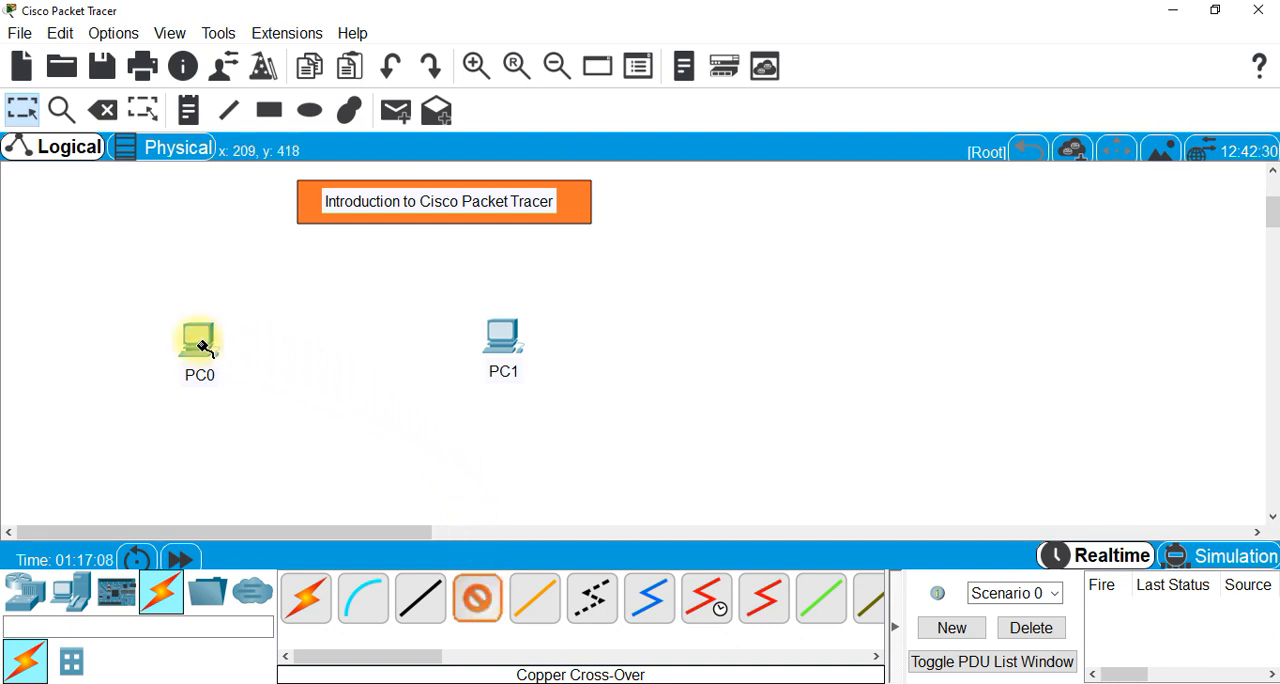
mouse_move(202, 345)
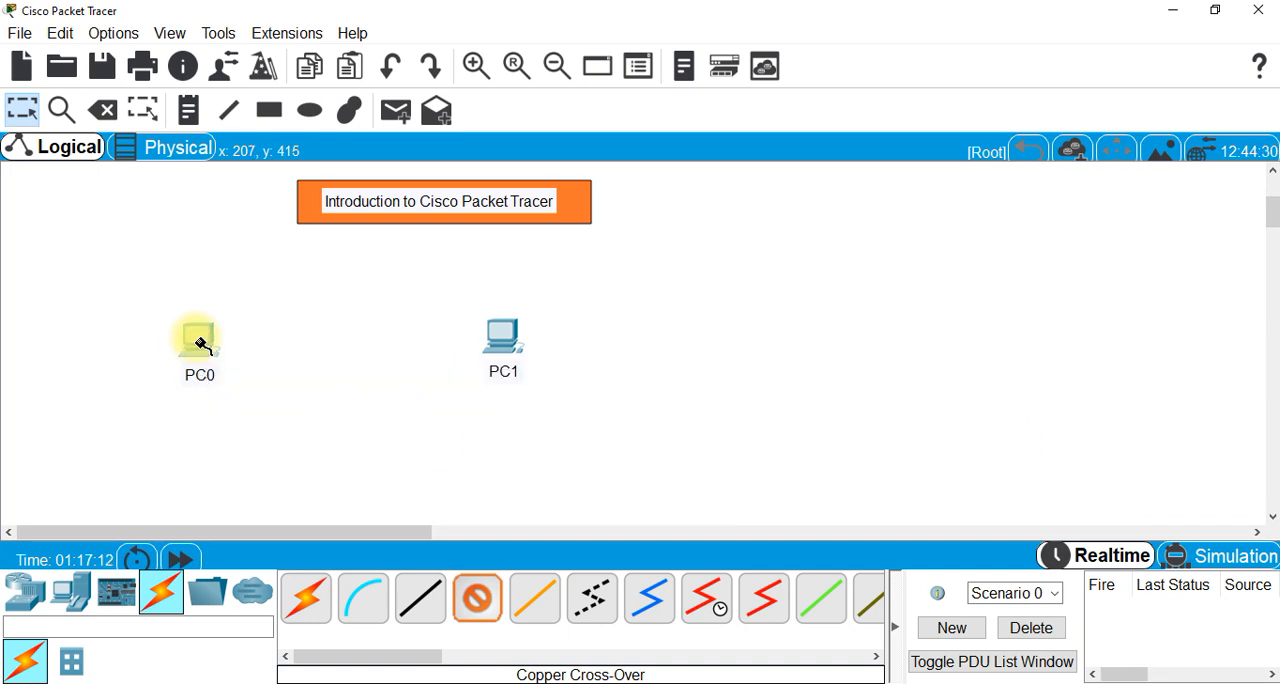
left_click(200, 345)
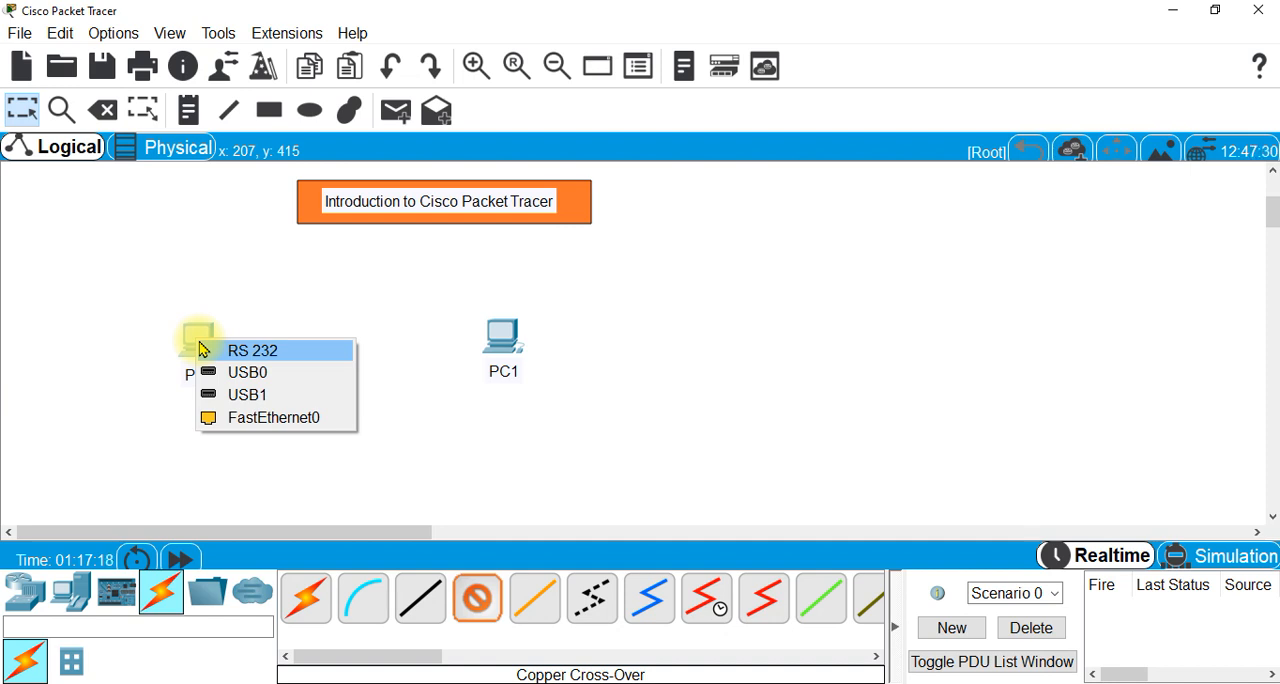
left_click(291, 420)
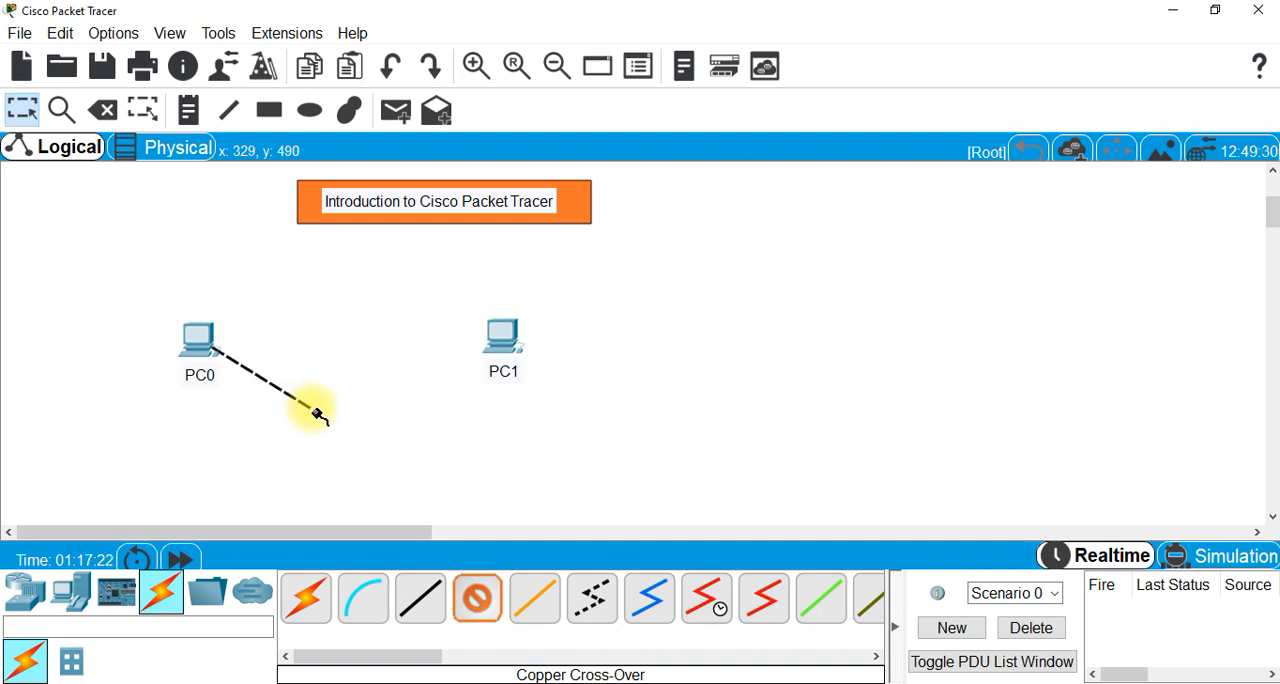
left_click(511, 343)
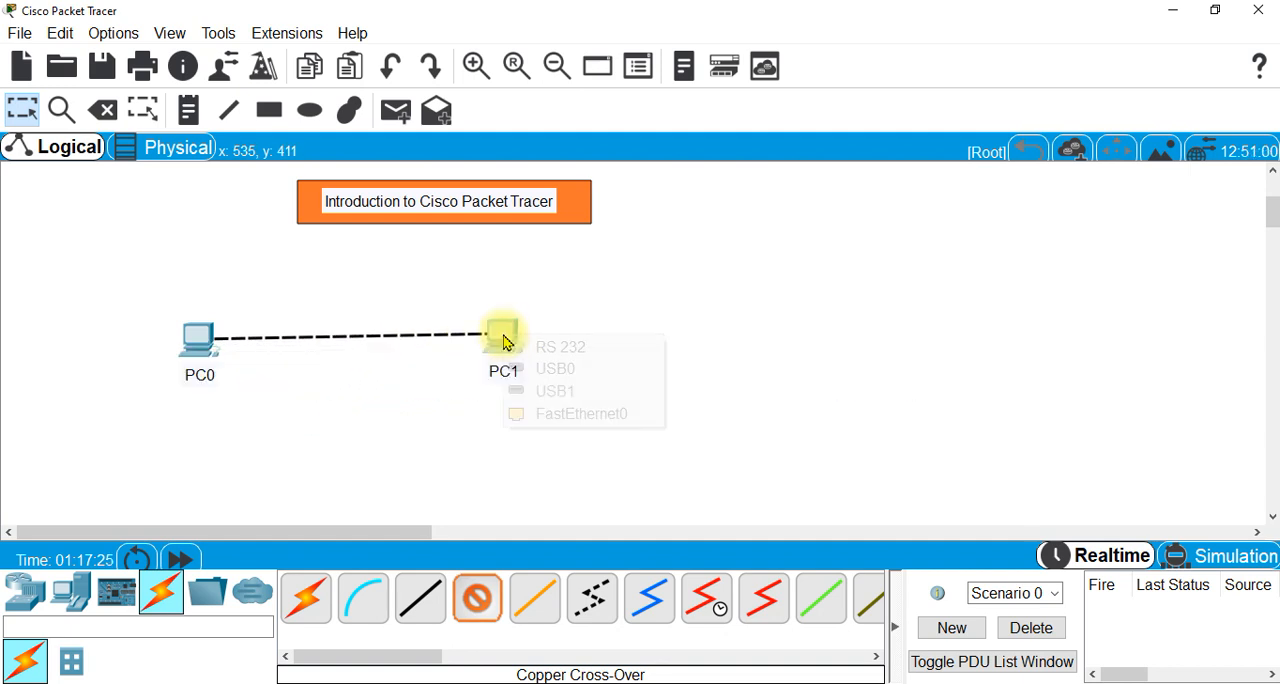
left_click(552, 416)
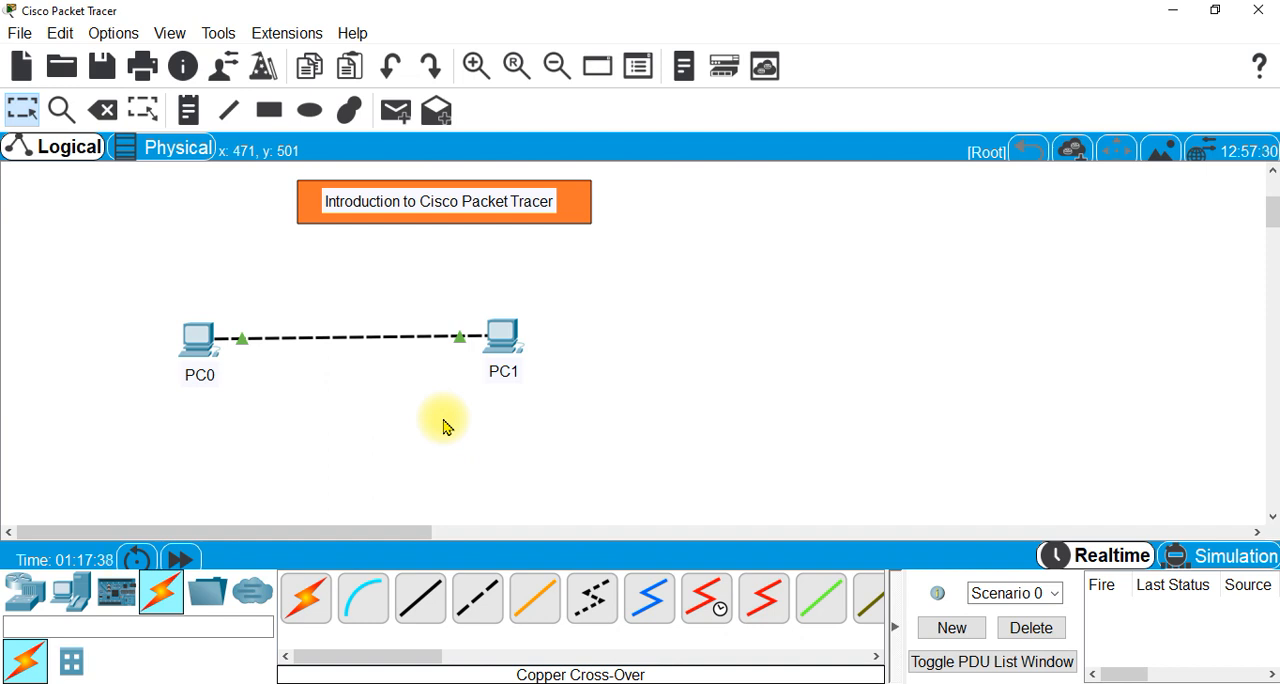
- Delete the cable between the PCs and reconnect PC0 to PC1 with the automatically chosen connection type
left_click(104, 111)
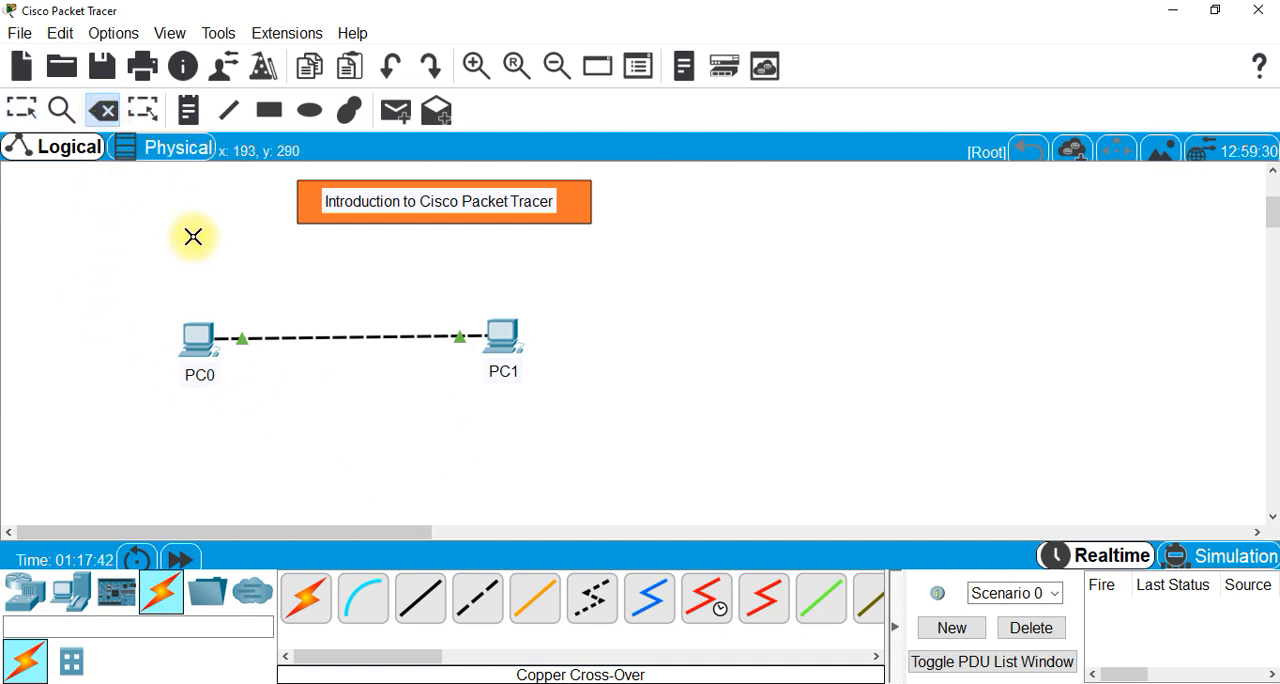
left_click(332, 337)
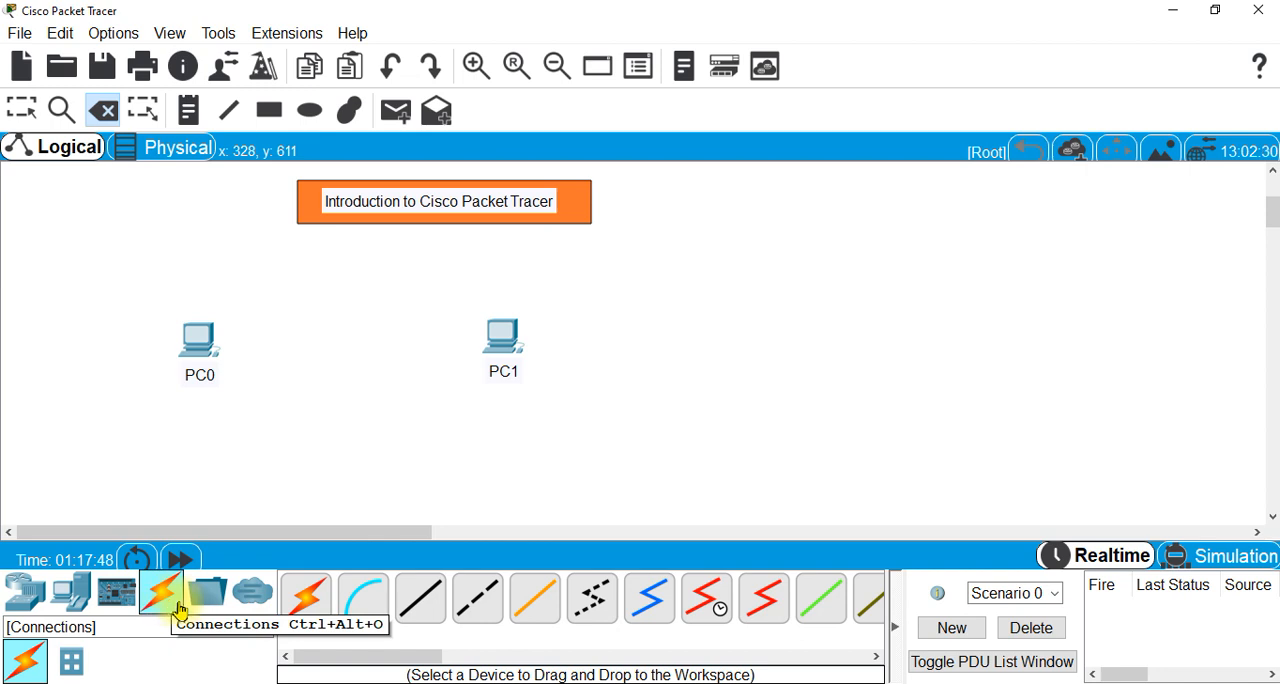
left_click(309, 605)
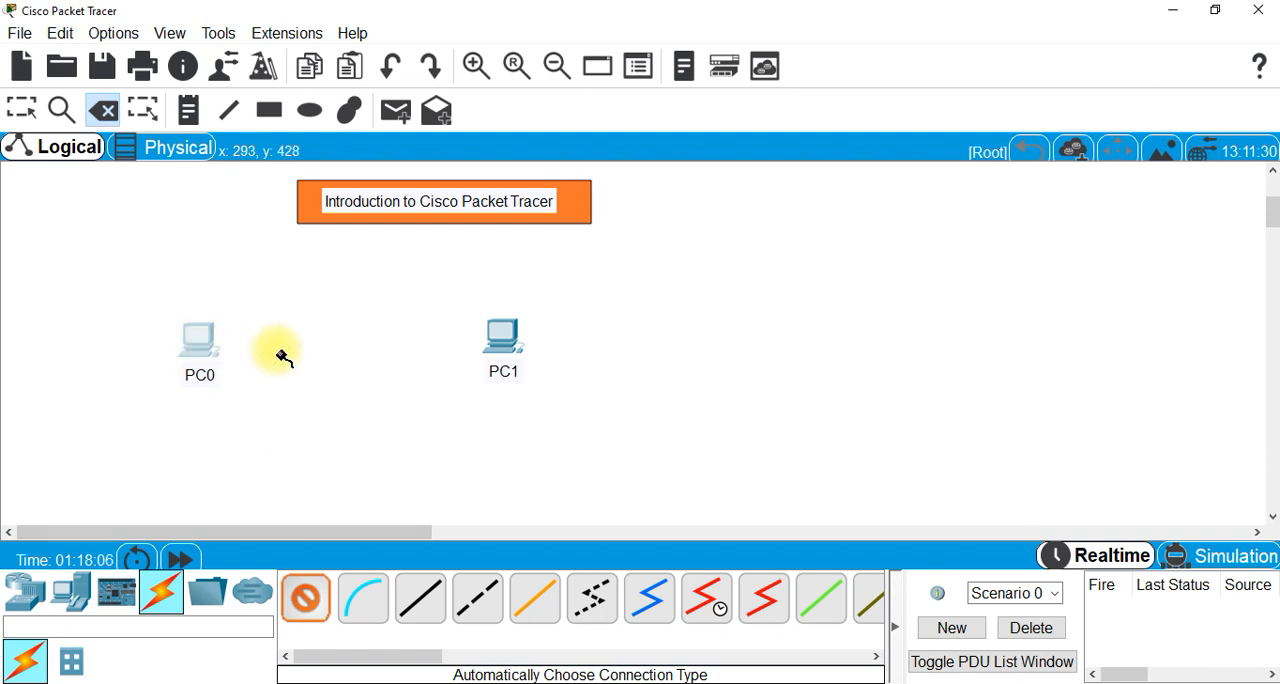
left_click(202, 342)
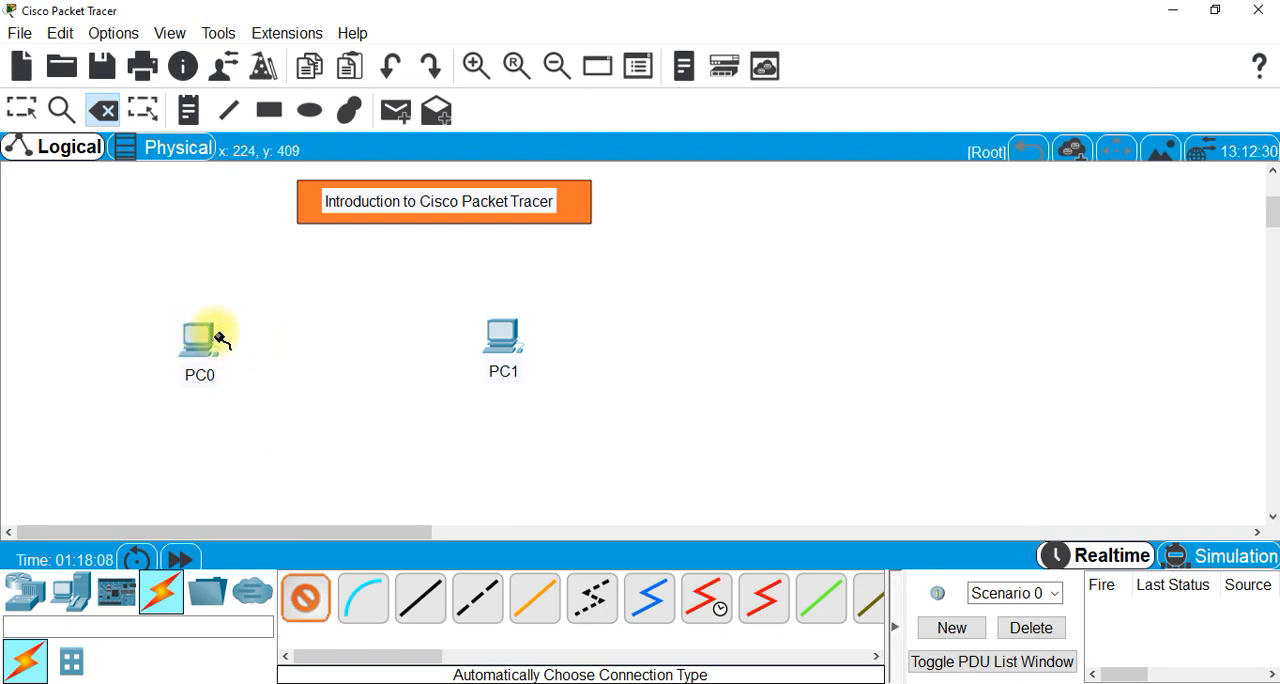
left_click(506, 338)
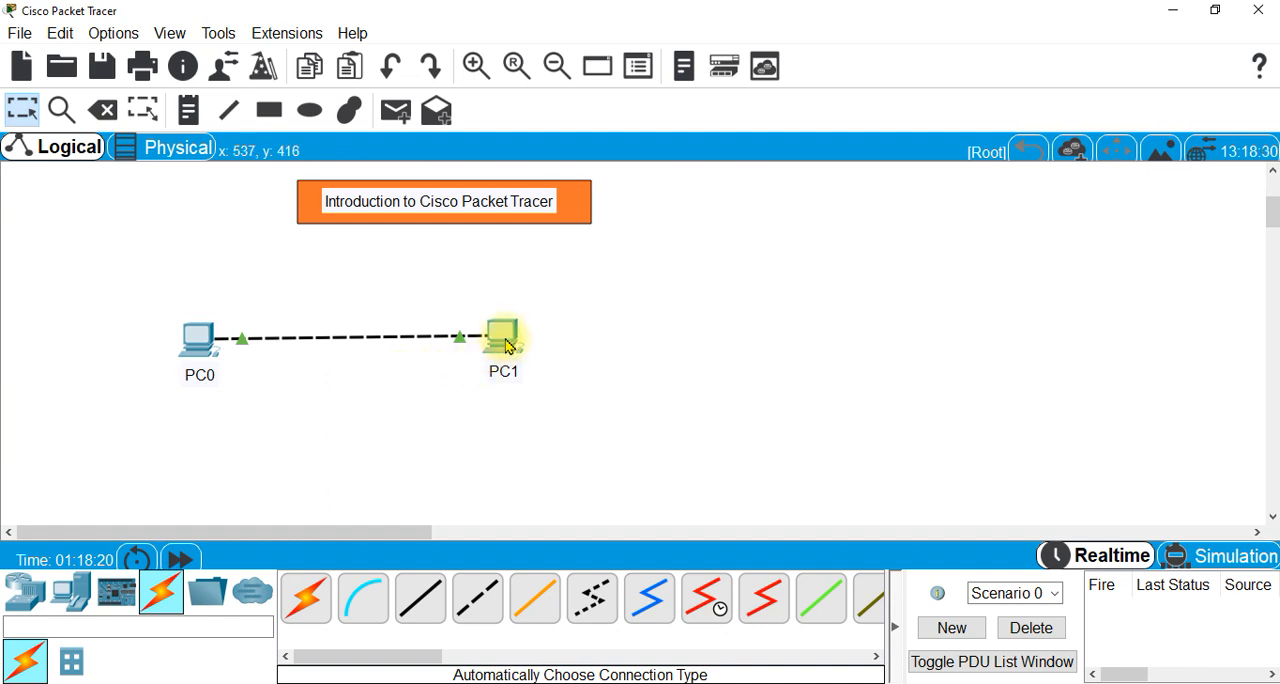
- Move PC1 far away from PC0 and back, bringing its label along so it sits beneath the computer
left_click_drag(507, 343, 940, 338)
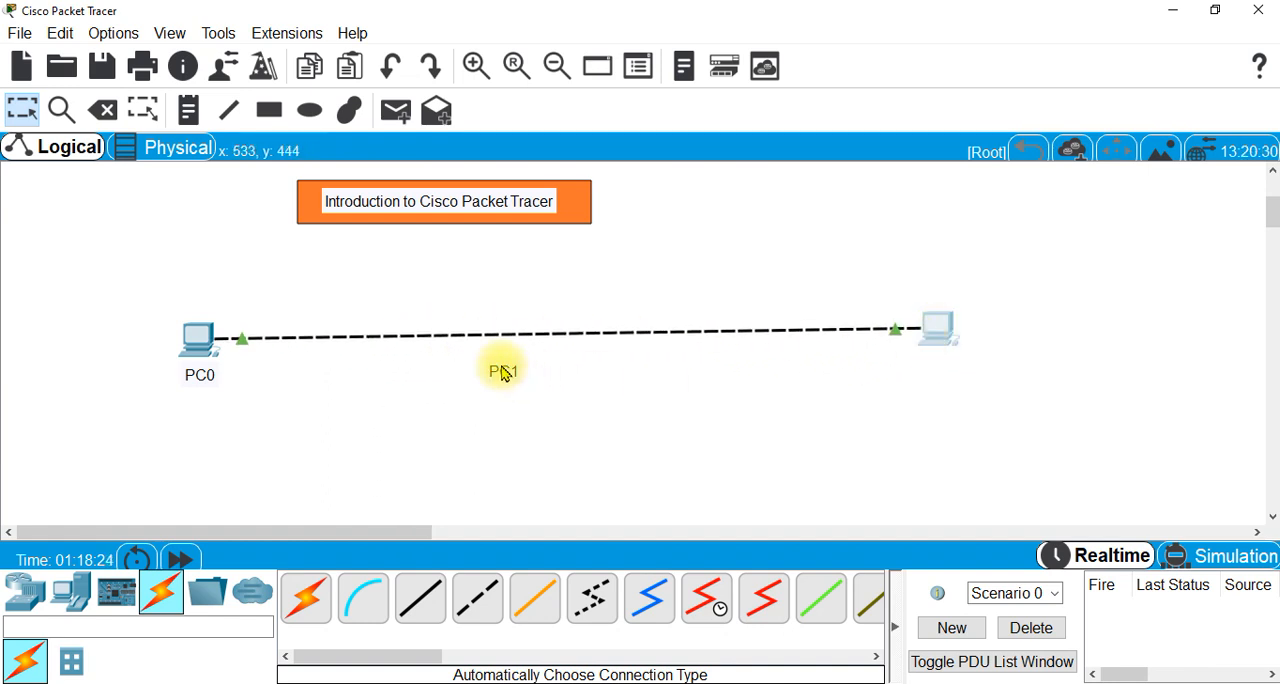
left_click_drag(503, 369, 561, 349)
left_click_drag(908, 371, 563, 383)
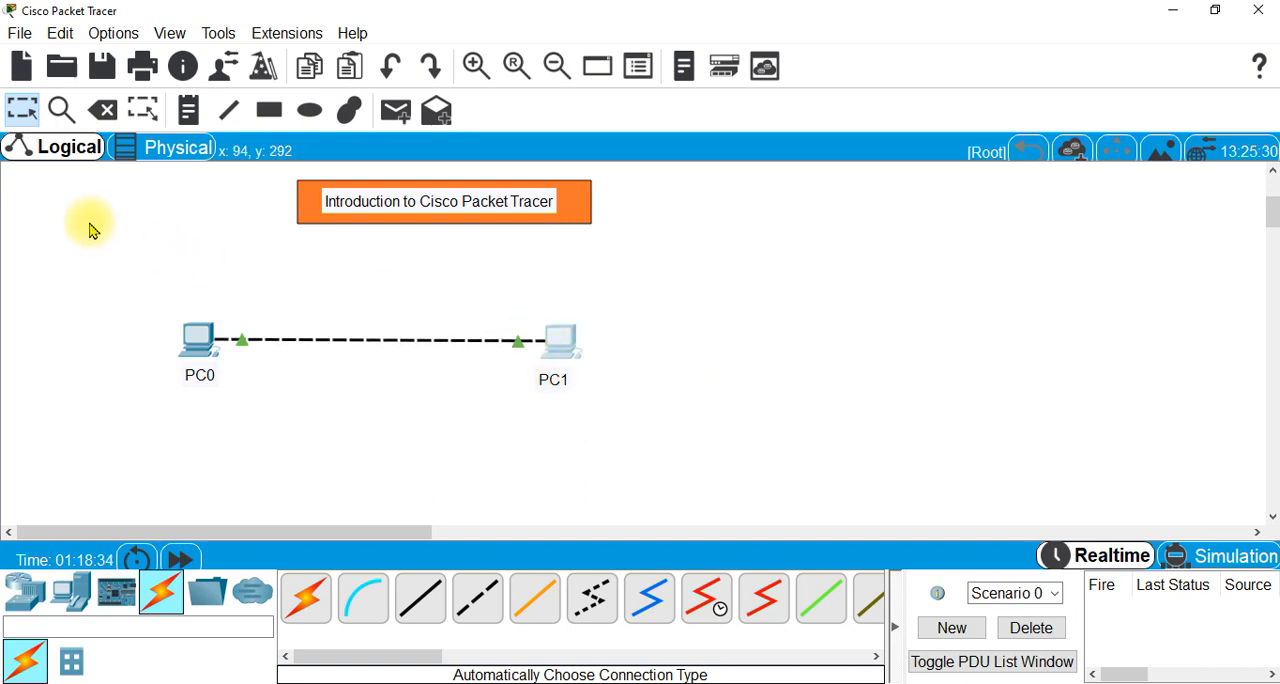
- Select both PCs with their labels and move them around the workspace as one group, ending just below the title banner
left_click(60, 404)
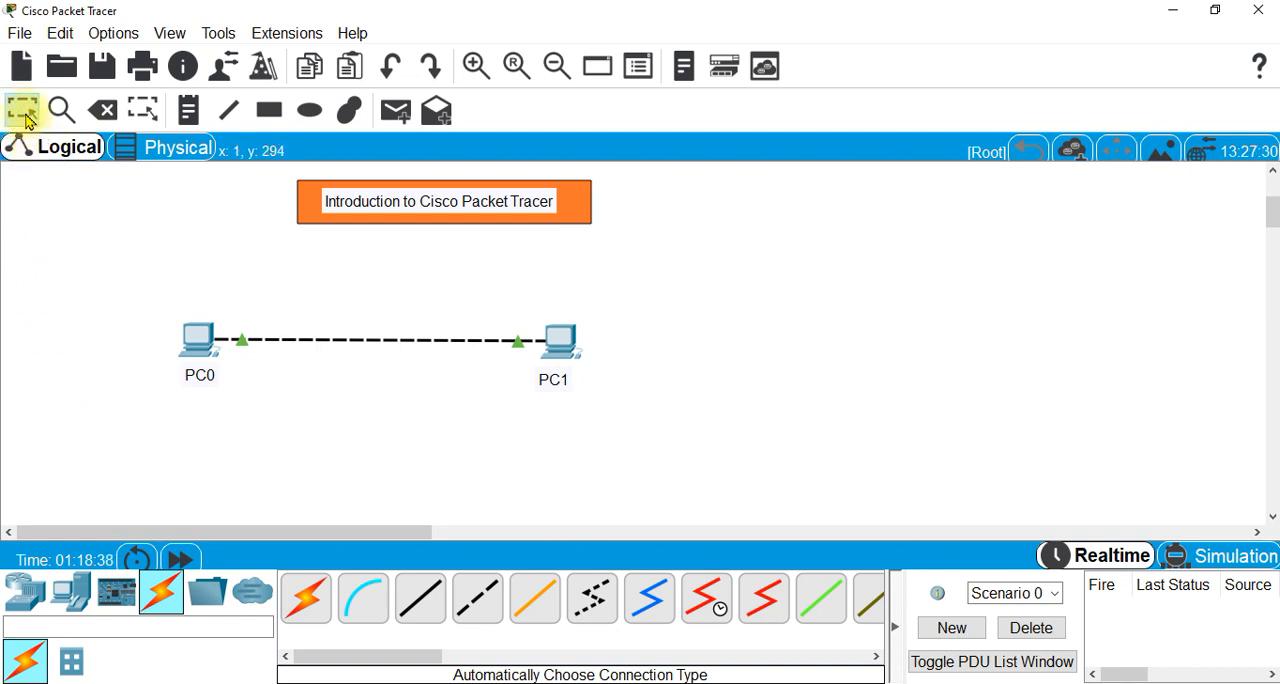
left_click_drag(135, 248, 620, 468)
left_click_drag(563, 340, 1038, 336)
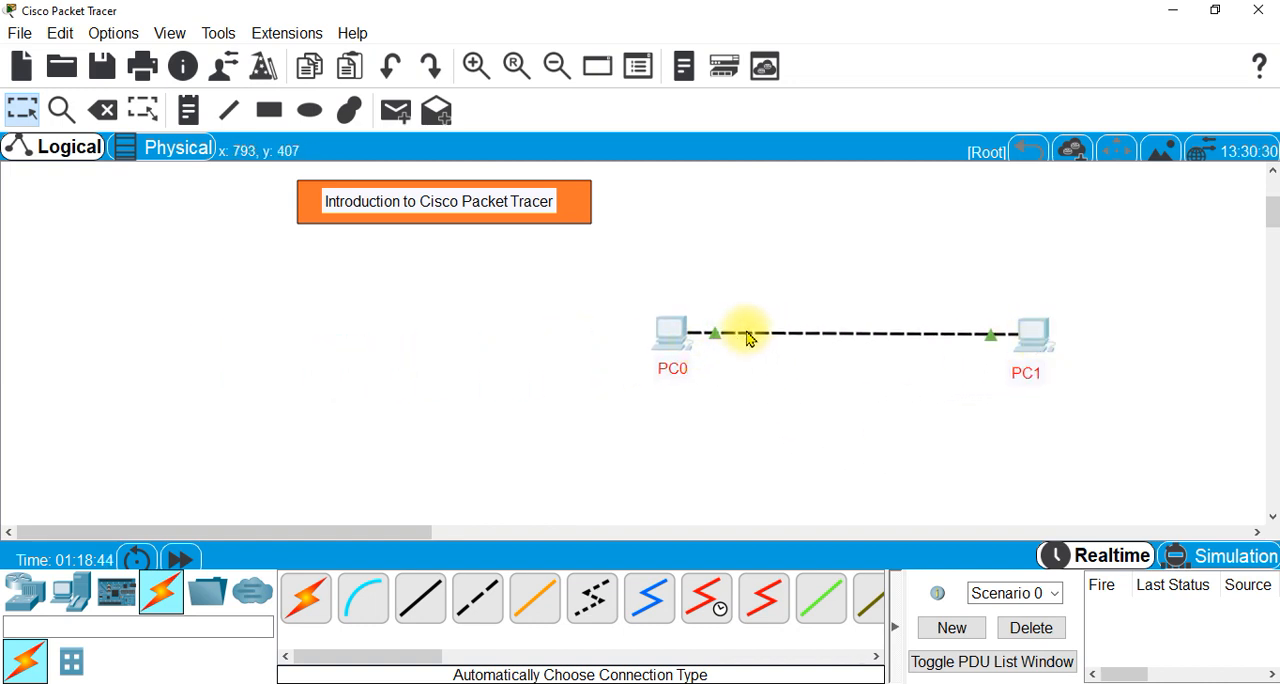
left_click(677, 335)
left_click_drag(680, 338, 818, 452)
left_click_drag(730, 459, 219, 359)
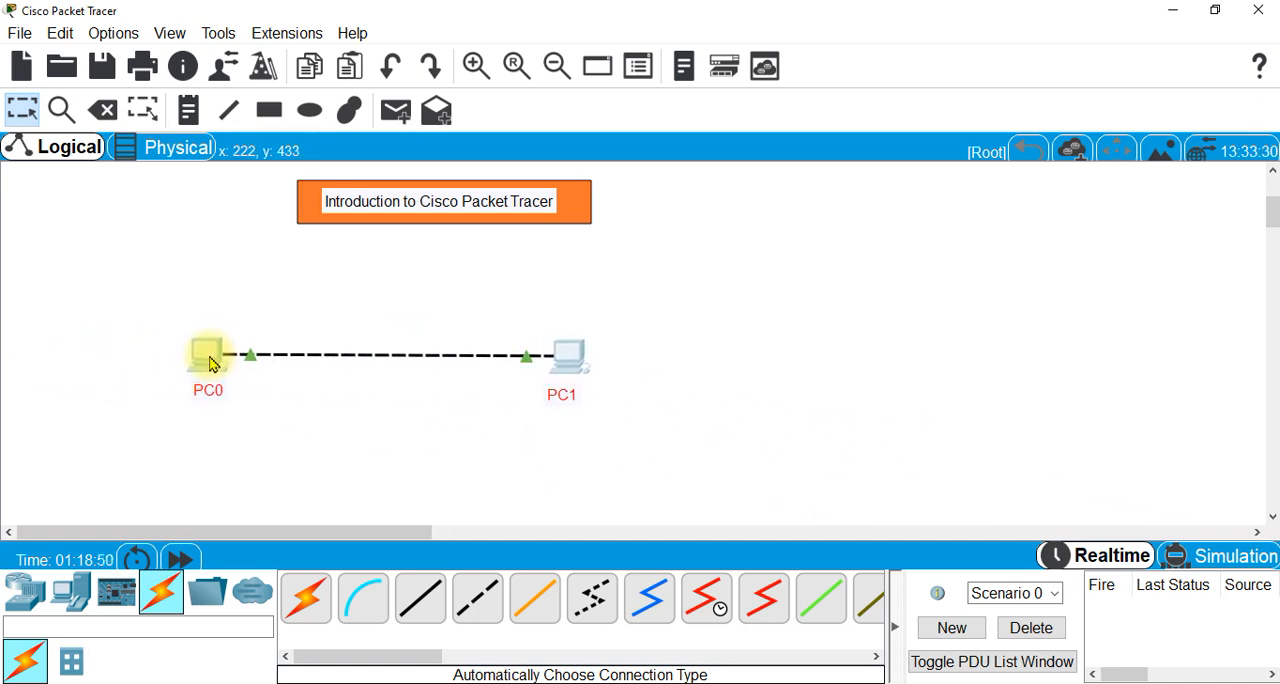
left_click_drag(566, 362, 617, 326)
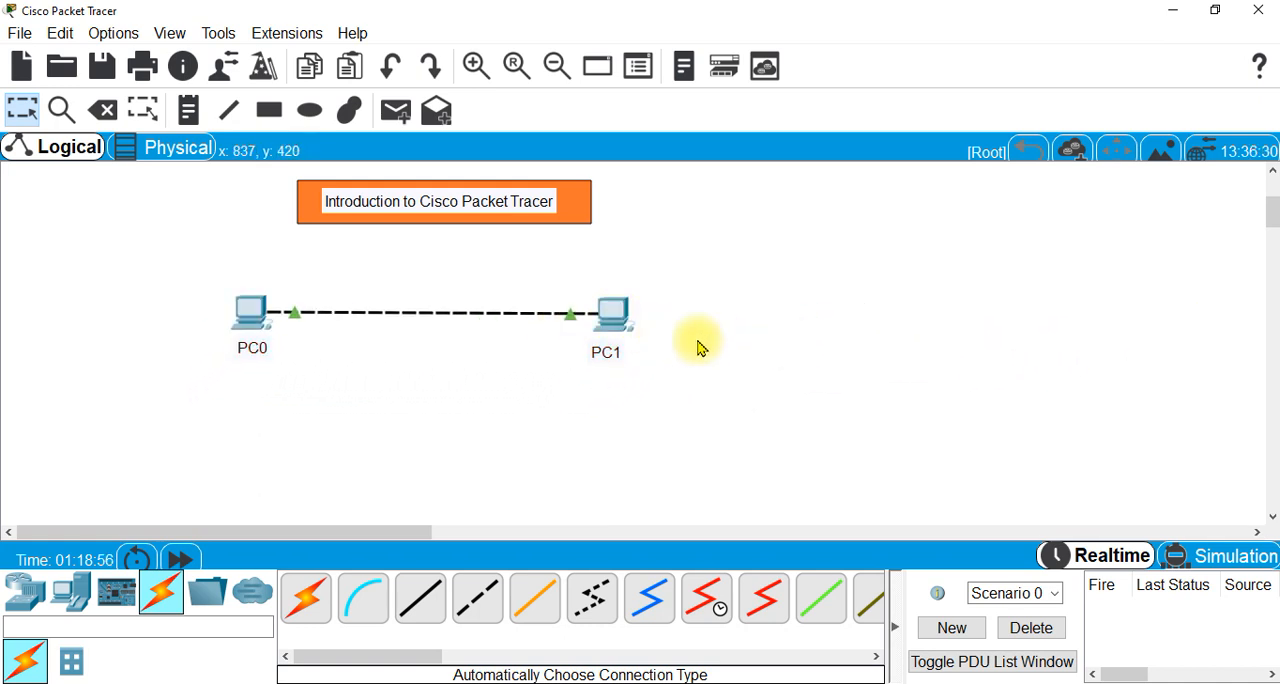
- Select the title banner together with both PCs and labels, move everything slightly down and to the left, and deselect
left_click(24, 110)
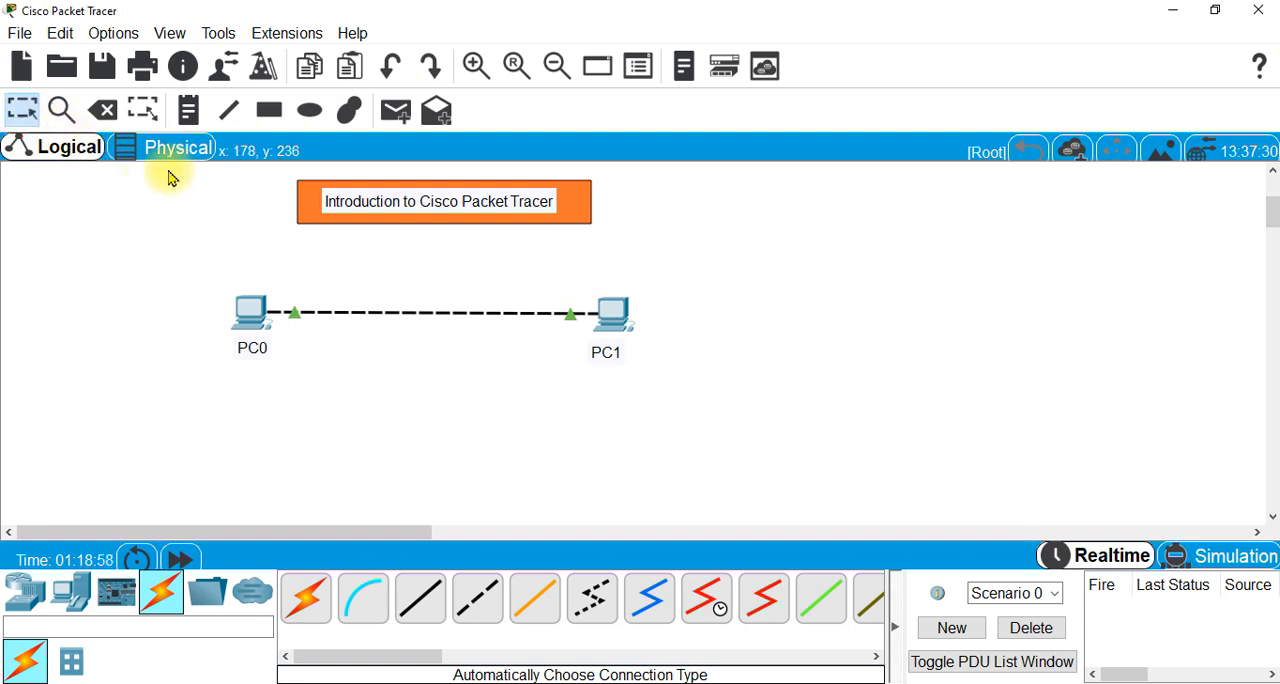
left_click_drag(166, 166, 691, 406)
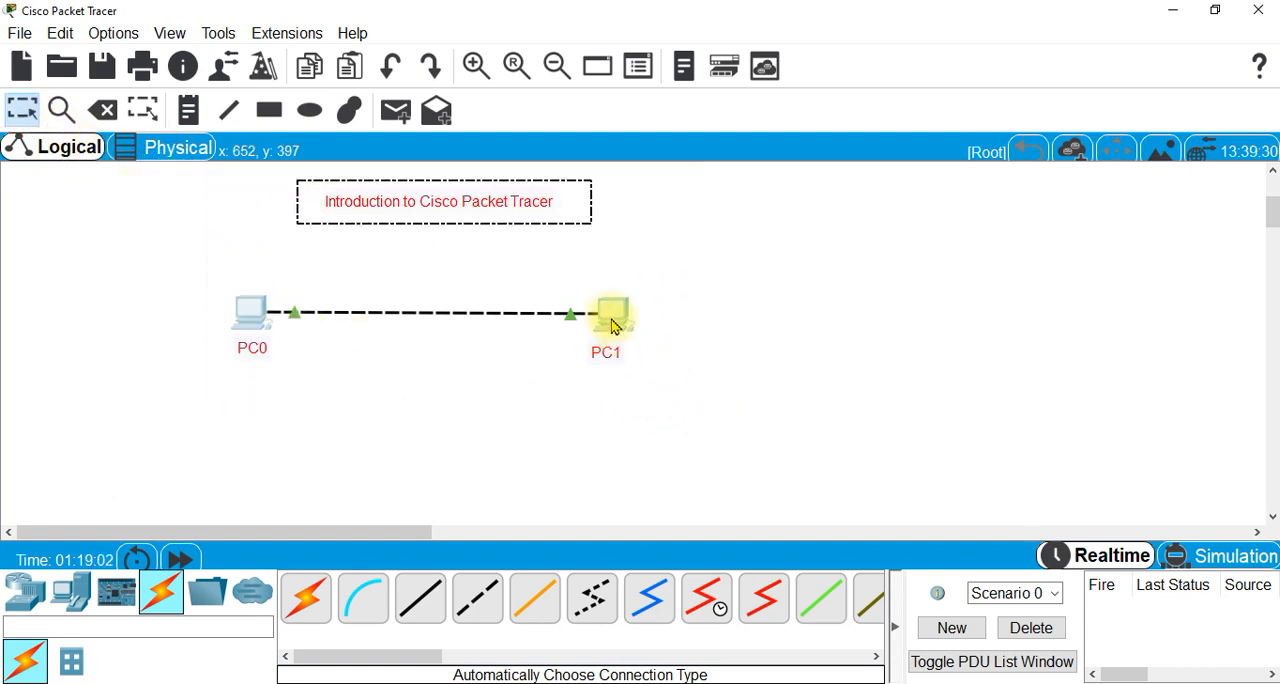
left_click_drag(610, 312, 578, 358)
left_click(689, 372)
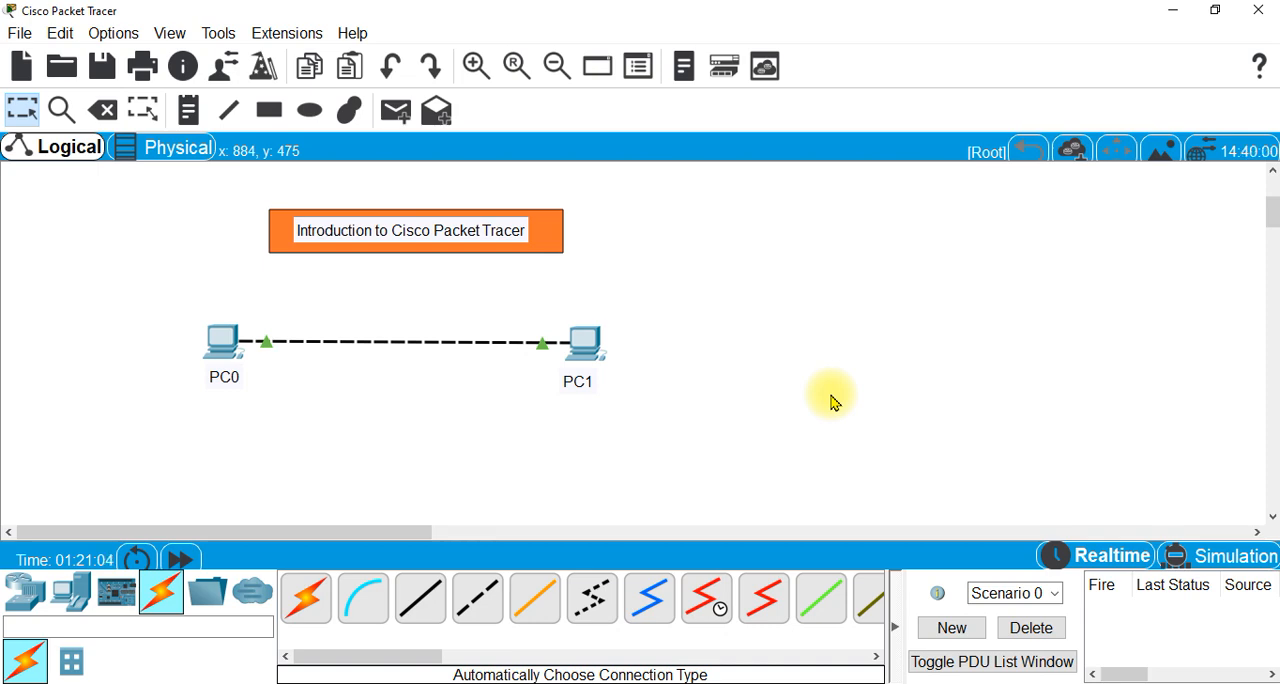
- Configure PC0 with the static IP address 192.168.10.2 and subnet mask 255.255.255.0, and close its configuration window
left_click(224, 345)
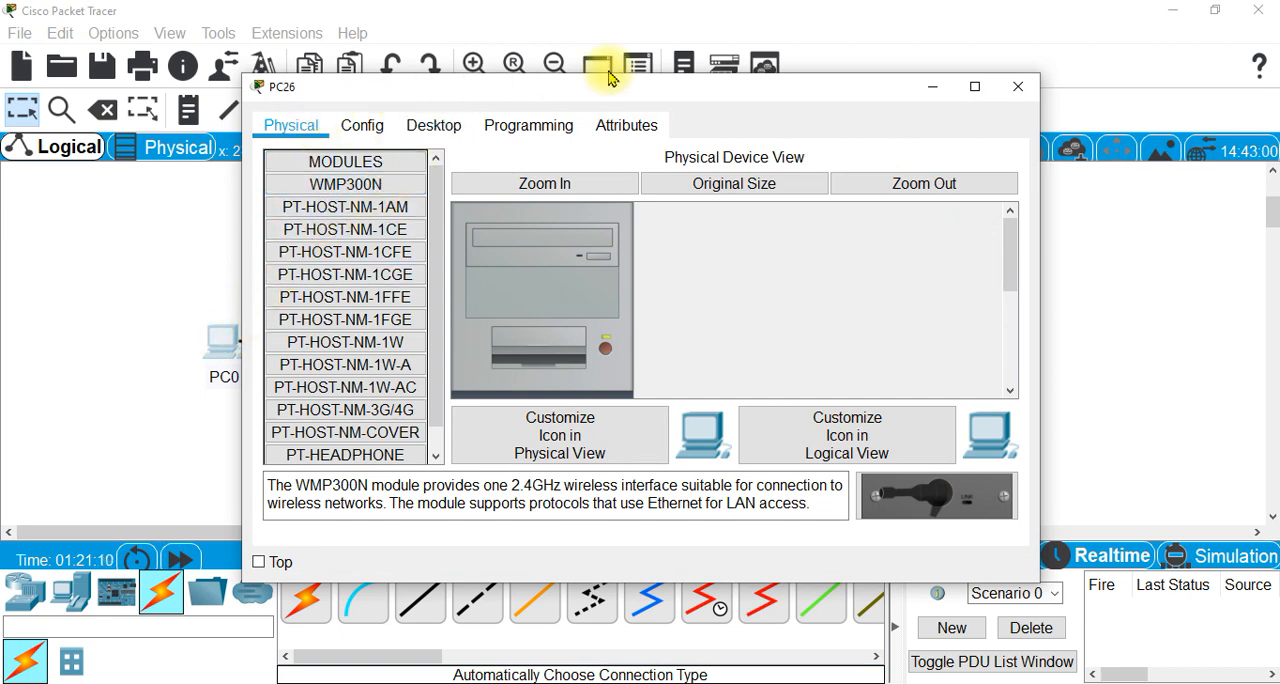
left_click(437, 130)
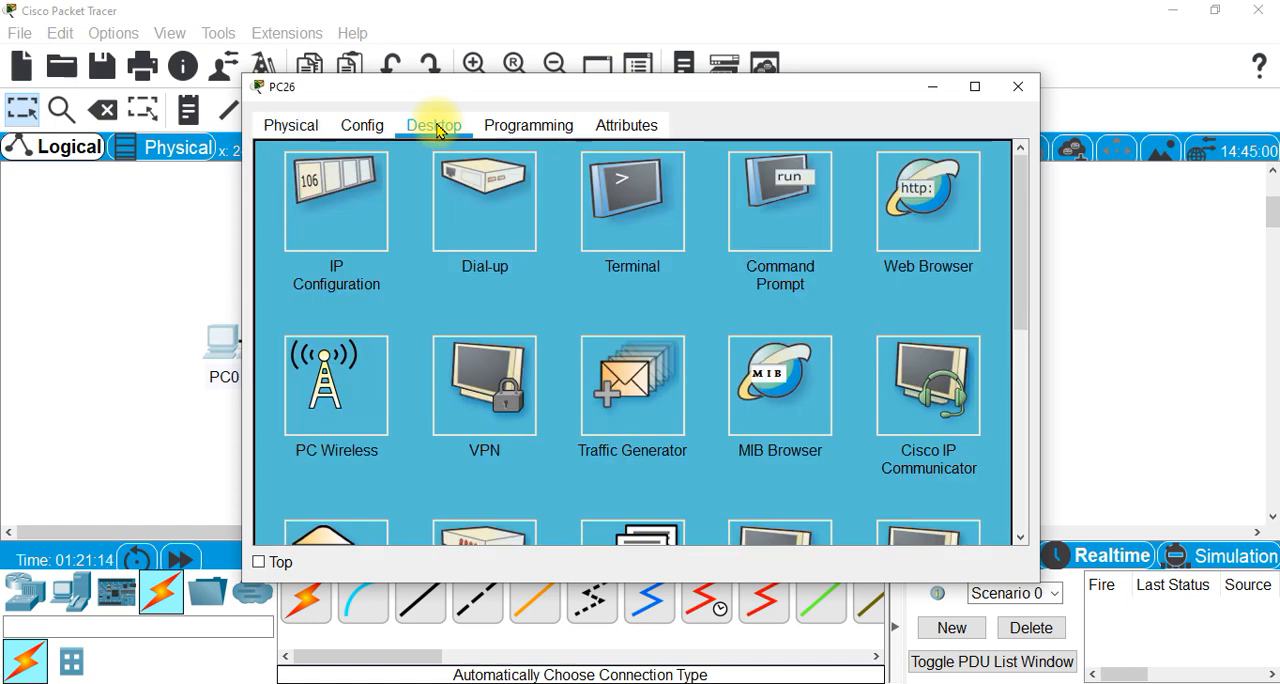
left_click(318, 234)
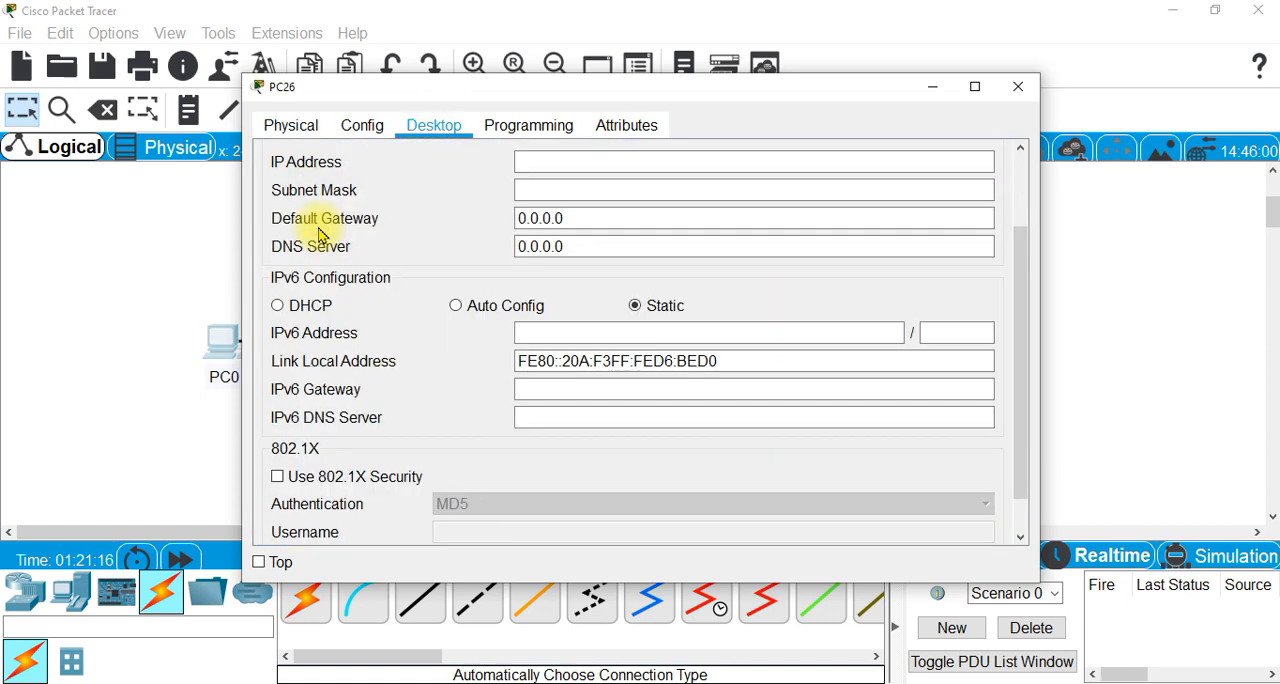
left_click(572, 163)
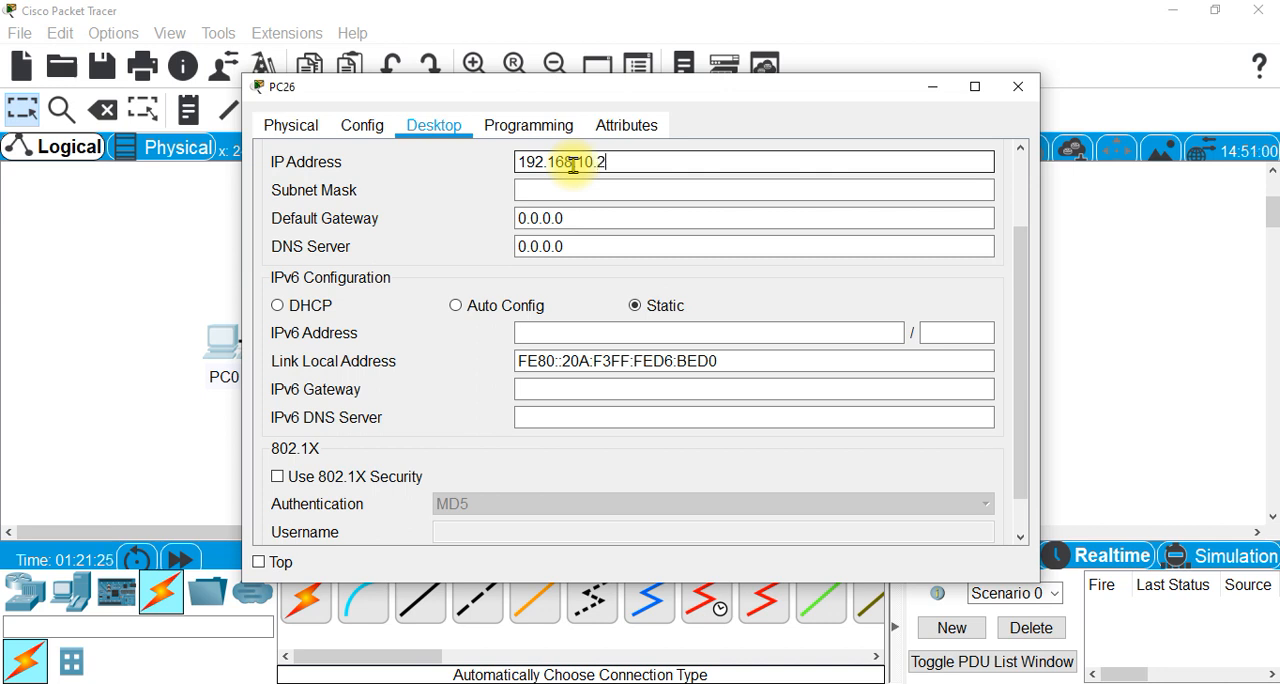
left_click(558, 190)
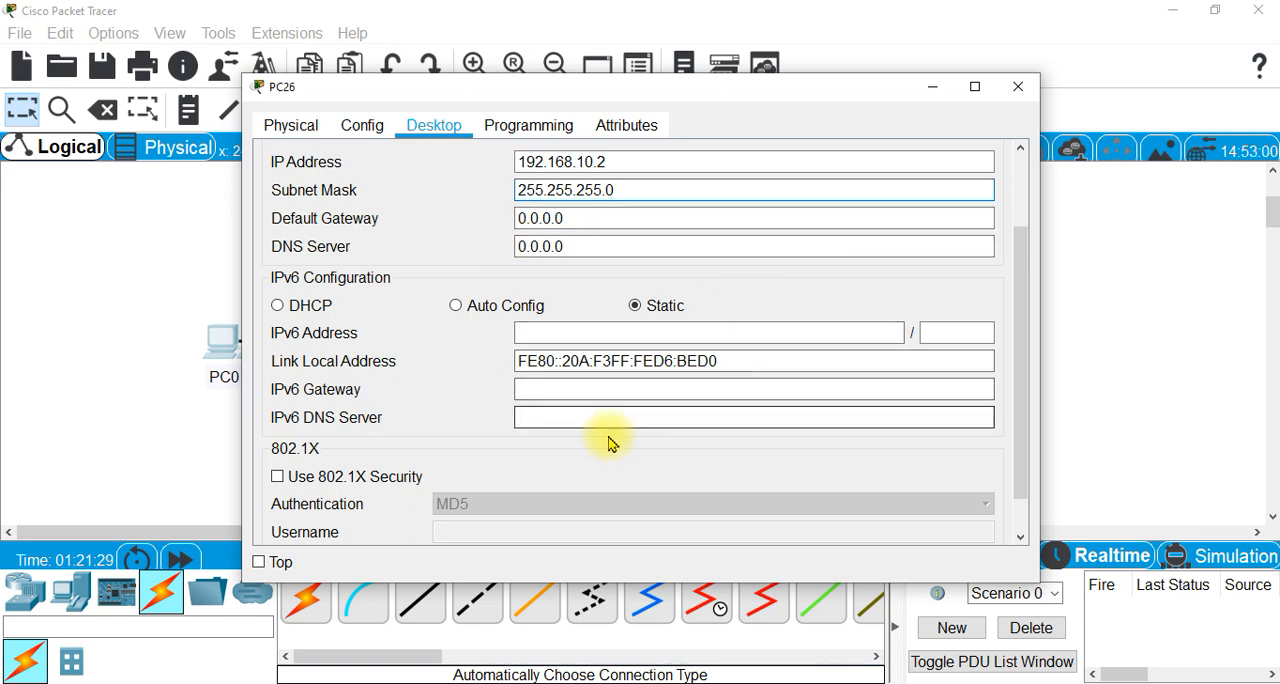
left_click(1020, 90)
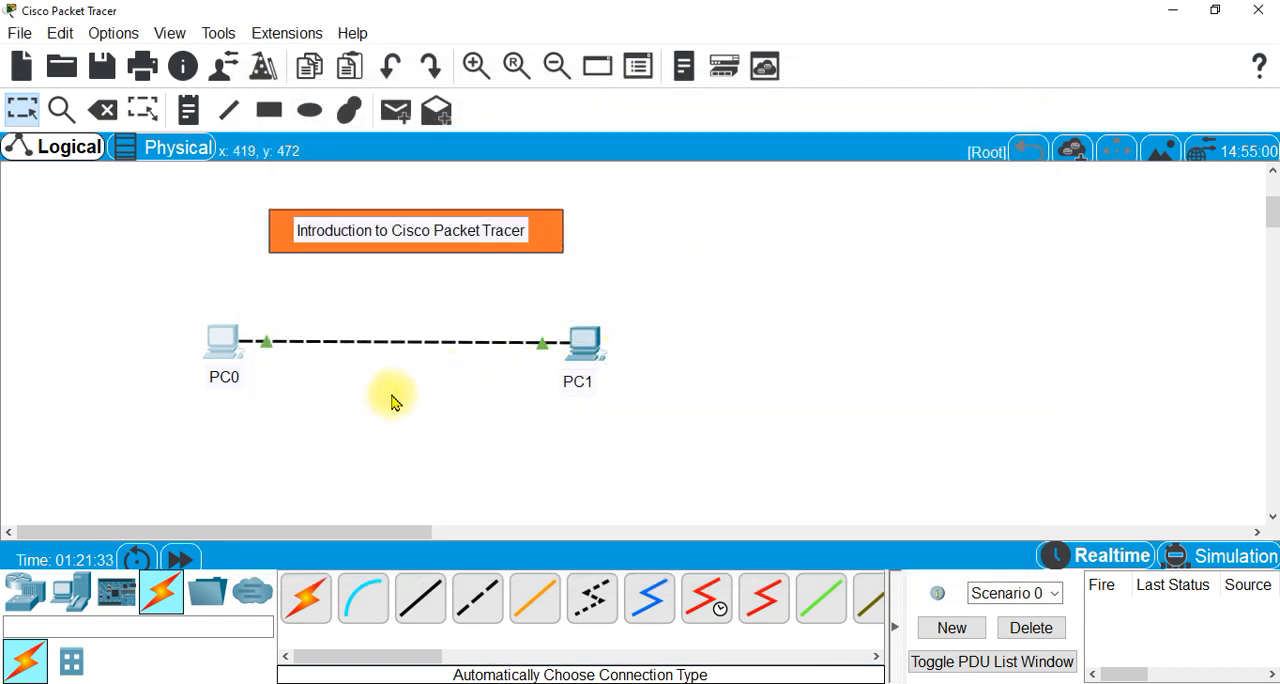
- Configure PC1 with the static IP address 192.168.10.3 and subnet mask 255.255.255.0, and close its configuration window
left_click(585, 350)
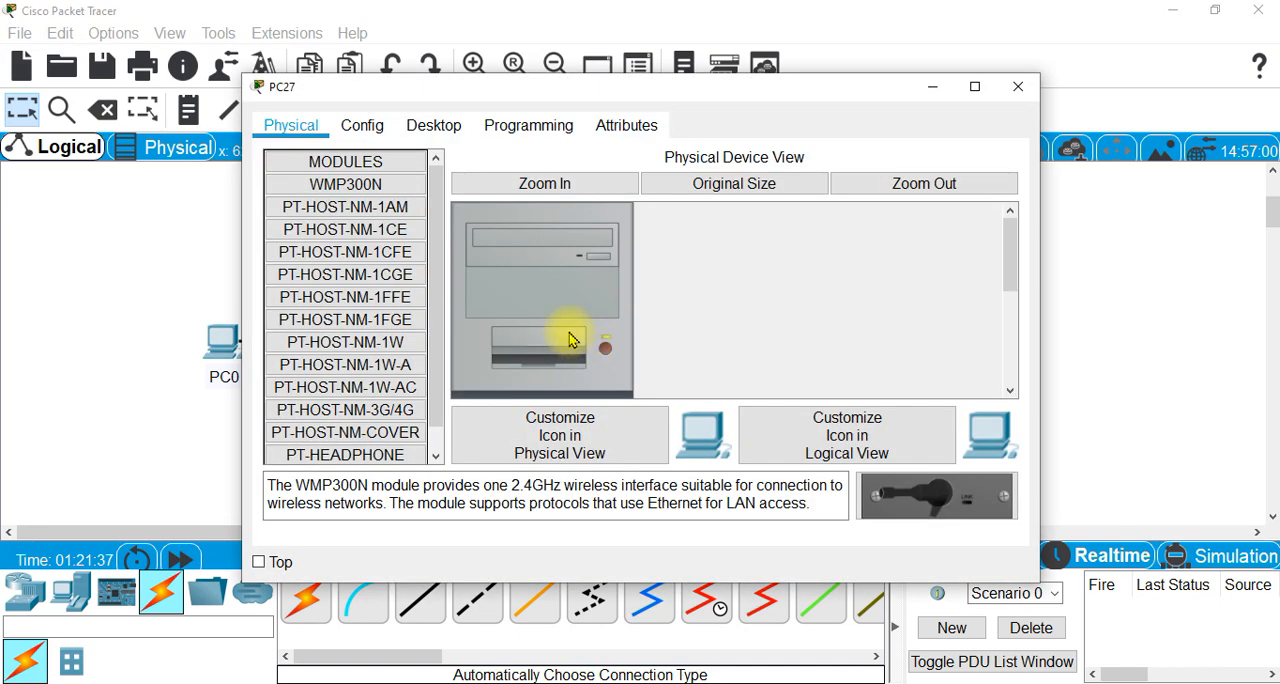
left_click(438, 128)
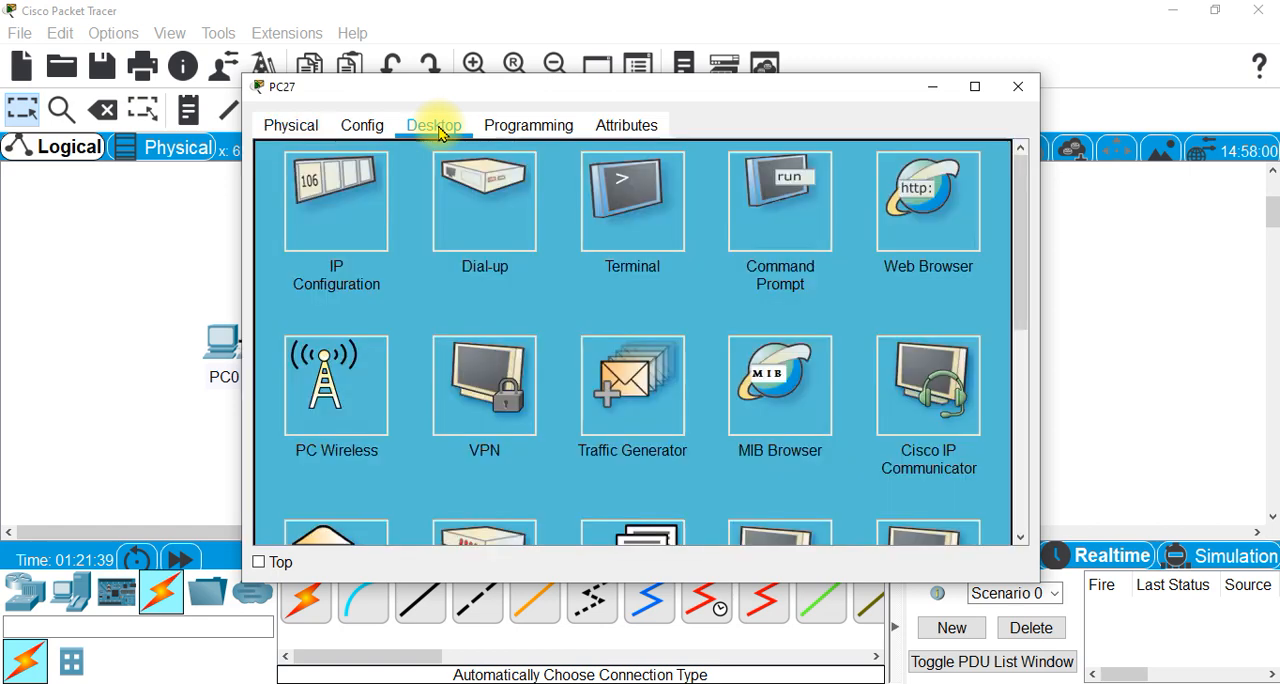
left_click(337, 212)
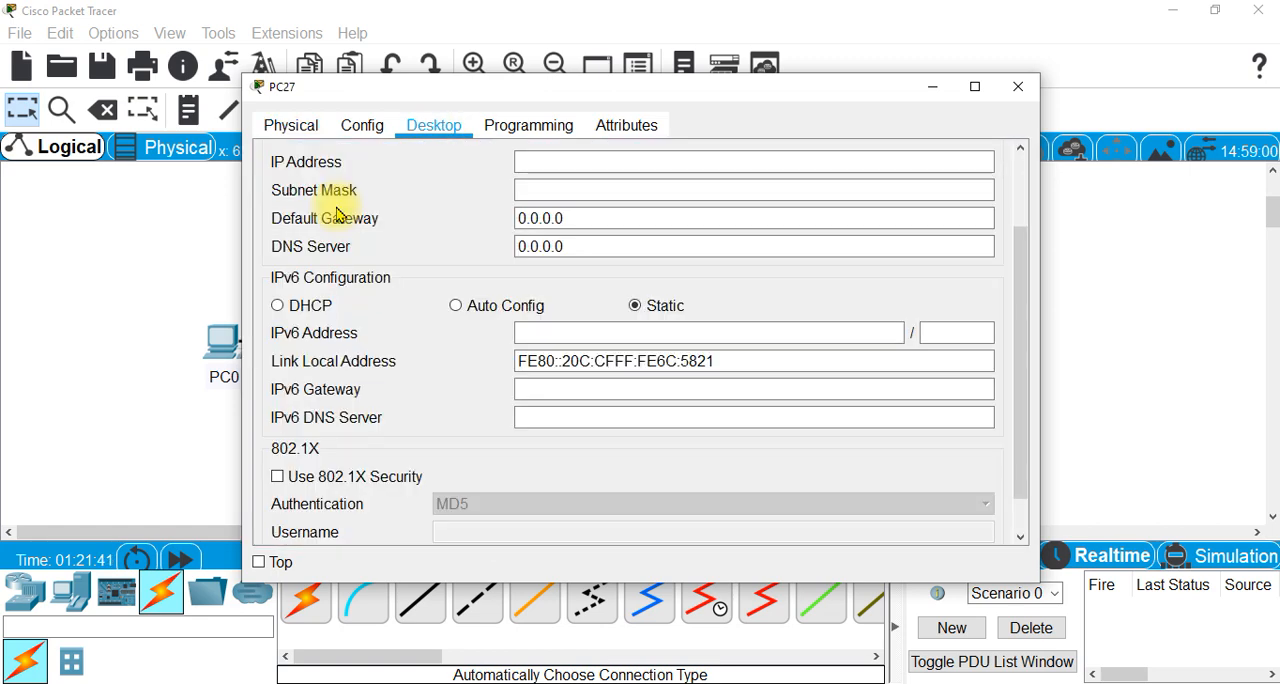
left_click(541, 166)
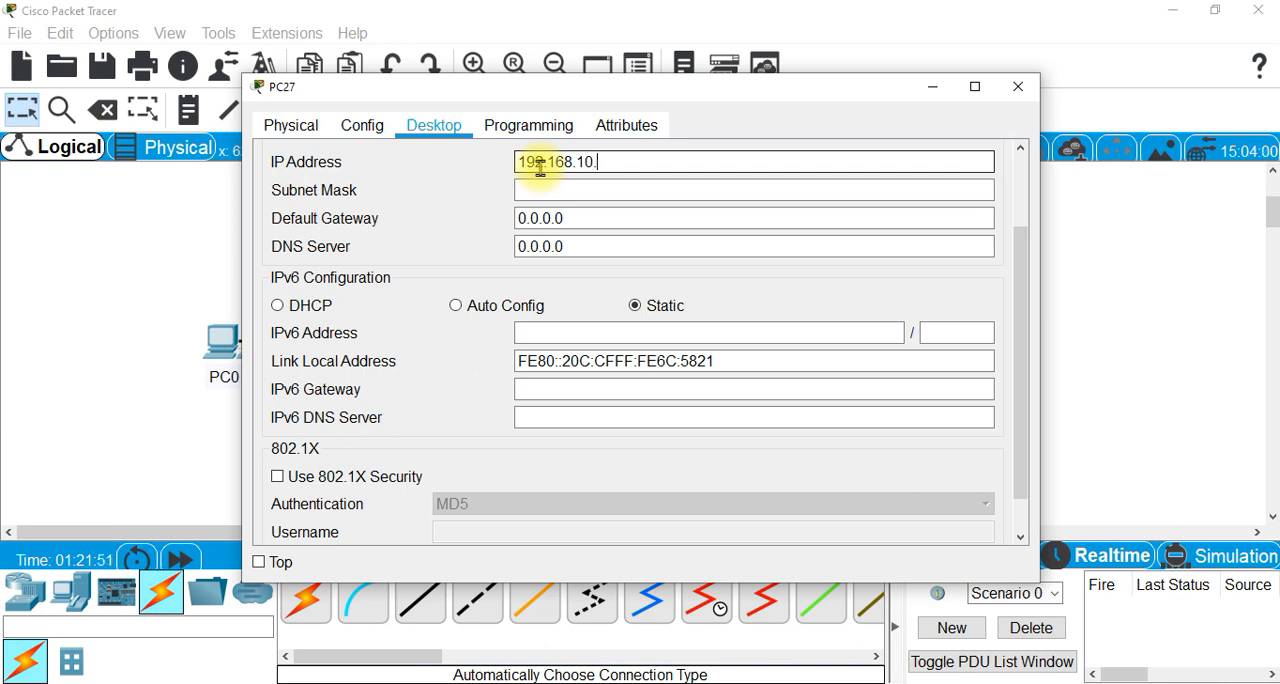
left_click(529, 190)
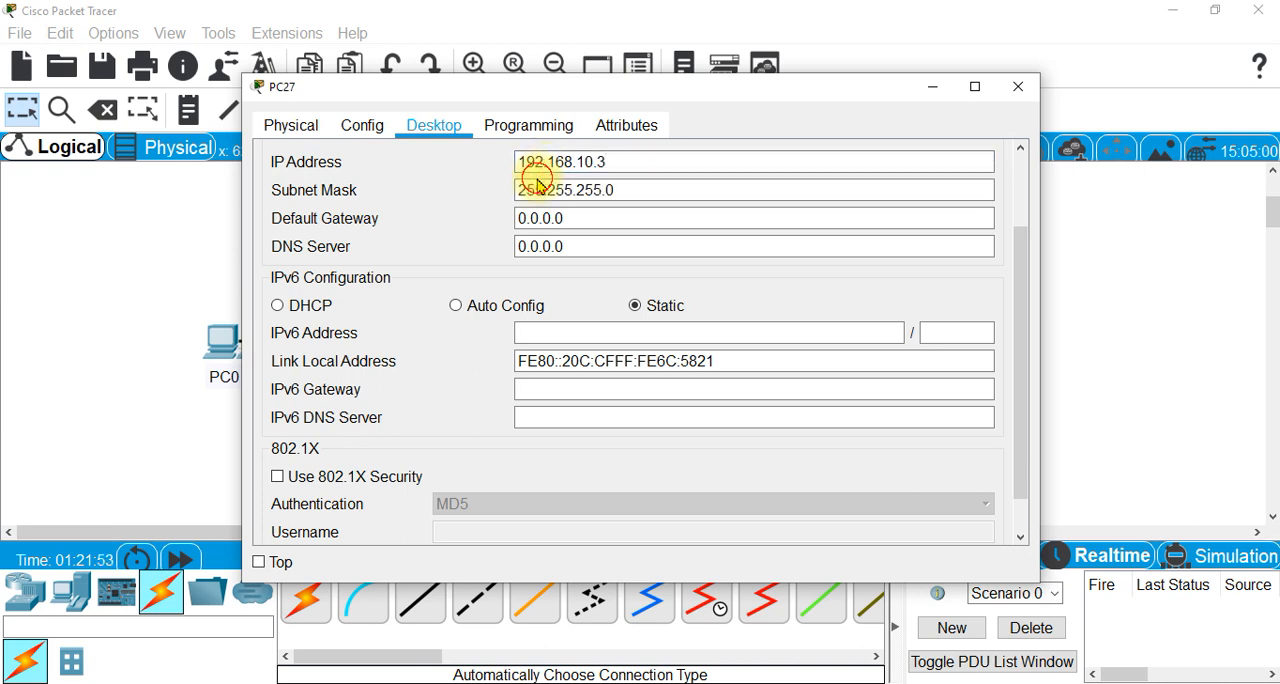
left_click(1018, 88)
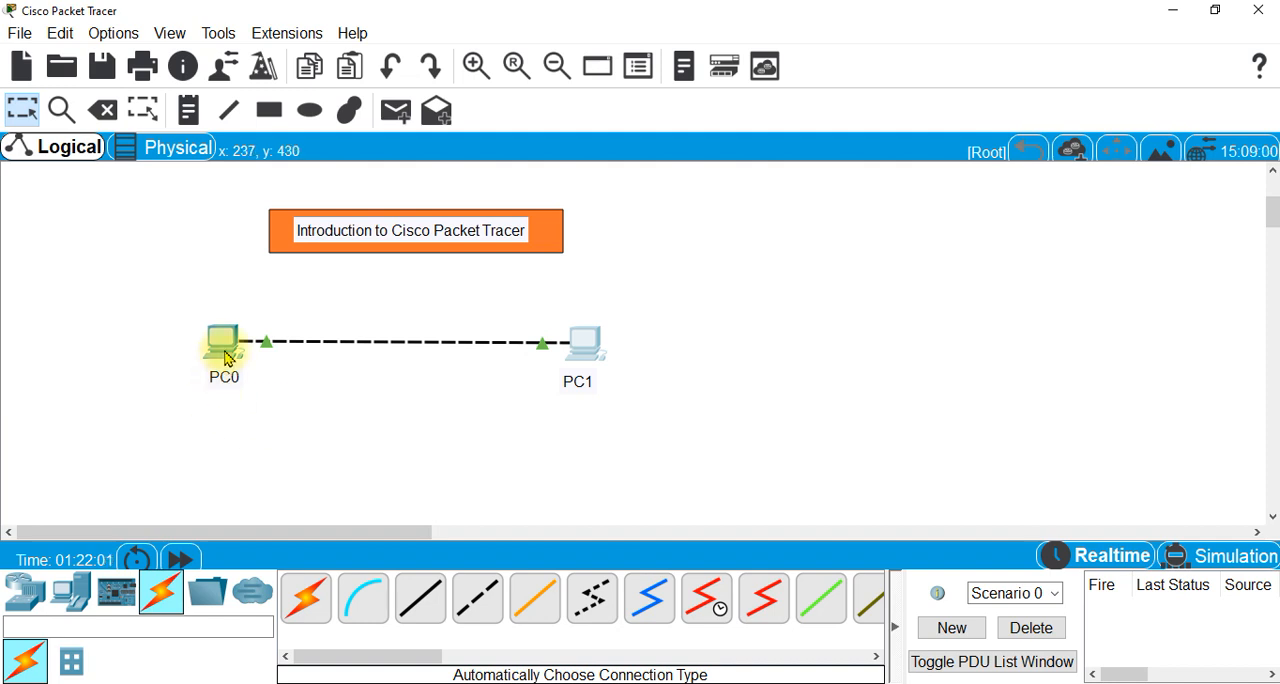
- Send a simple PDU from PC0 to PC1 in Realtime mode to test connectivity, and delete the test scenario
mouse_move(227, 345)
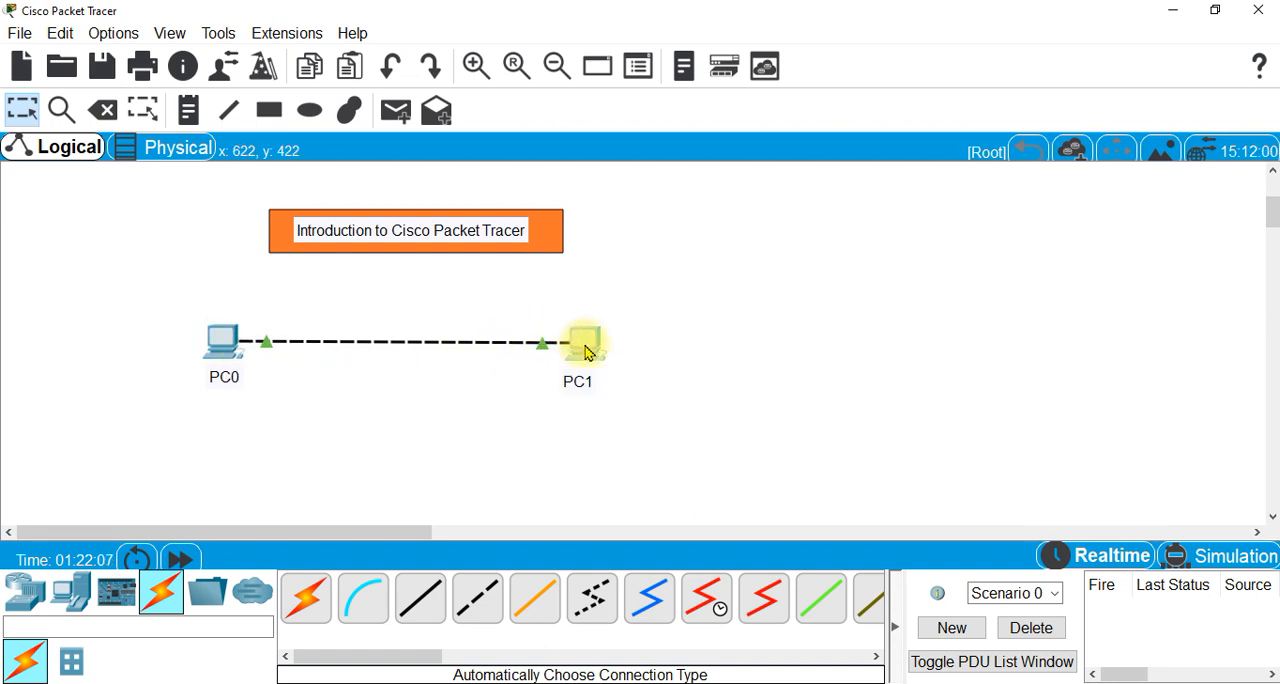
mouse_move(588, 353)
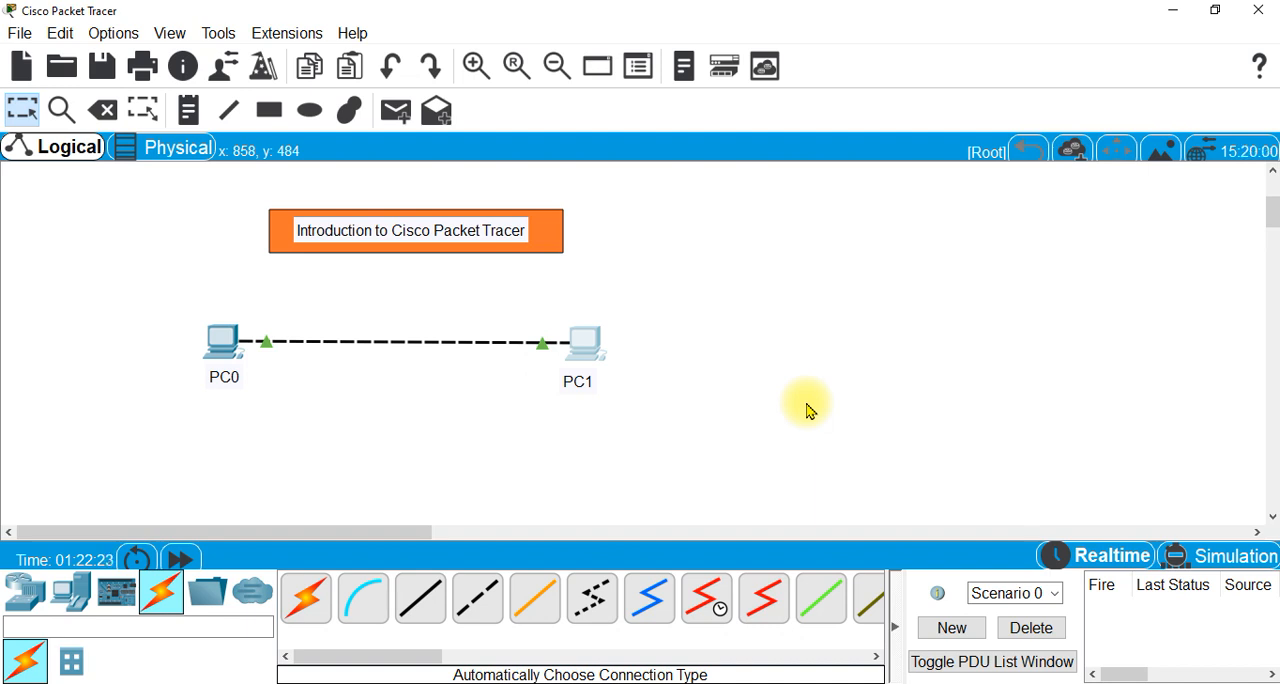
left_click(1106, 563)
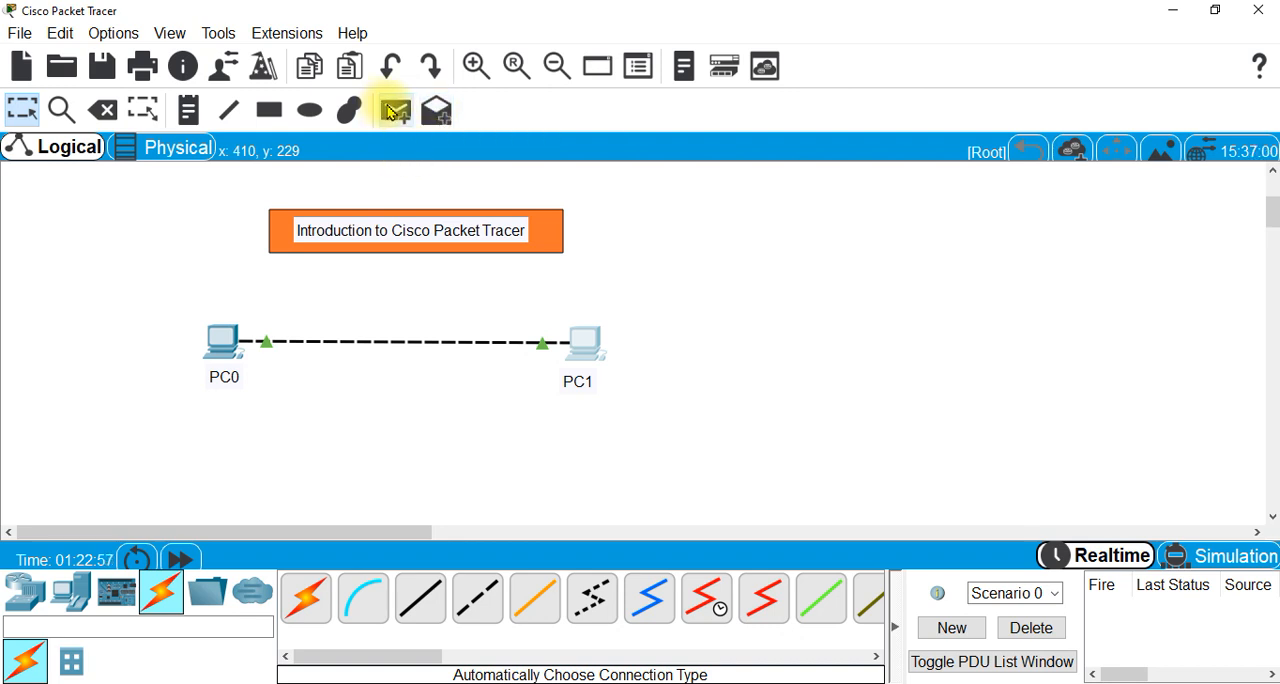
left_click(394, 113)
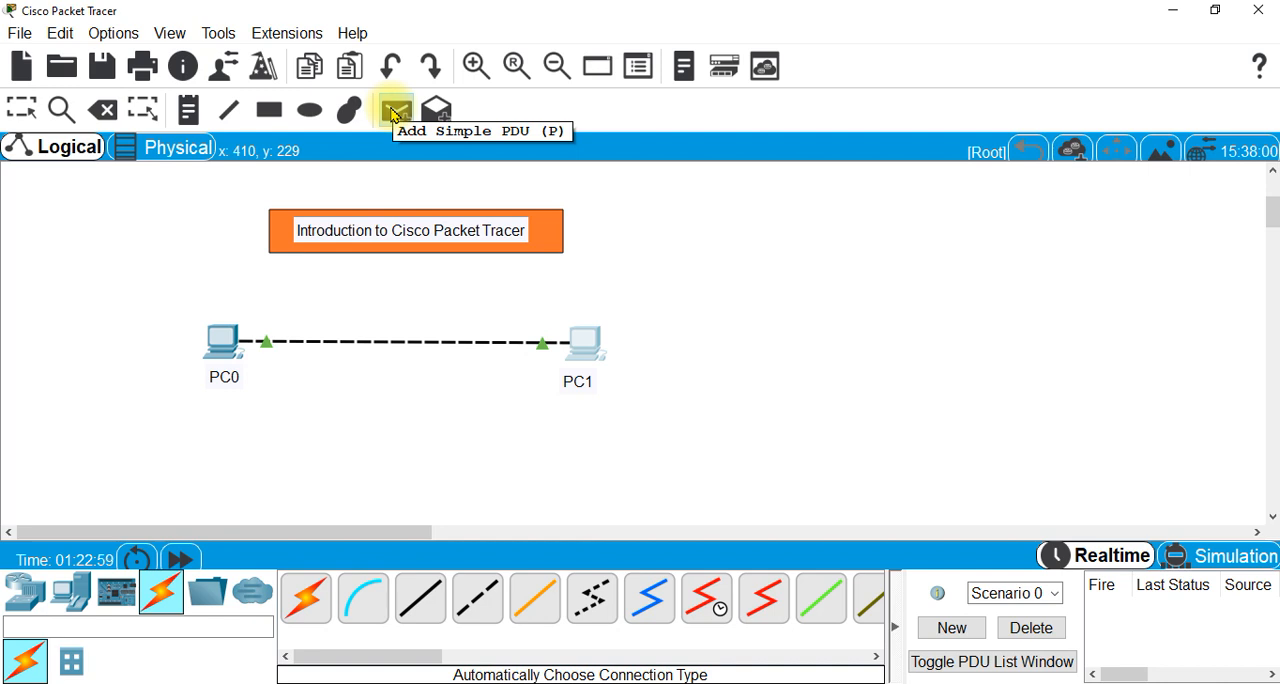
left_click(394, 114)
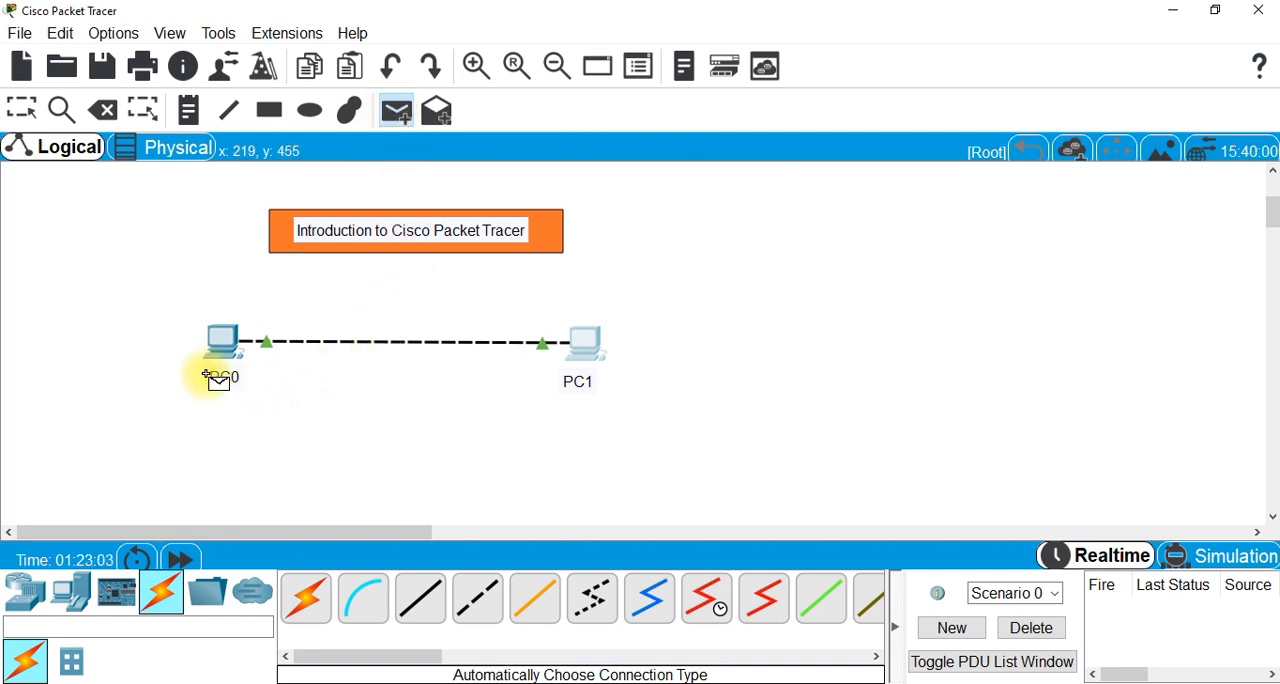
mouse_move(216, 340)
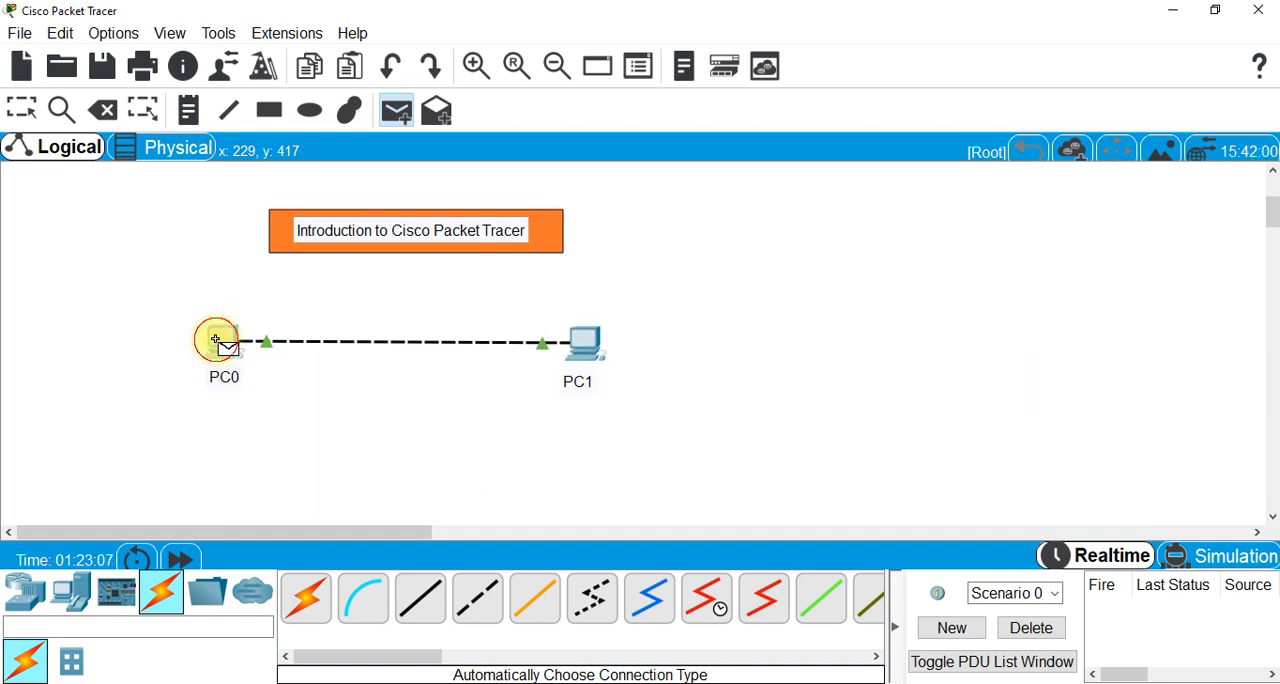
left_click(216, 341)
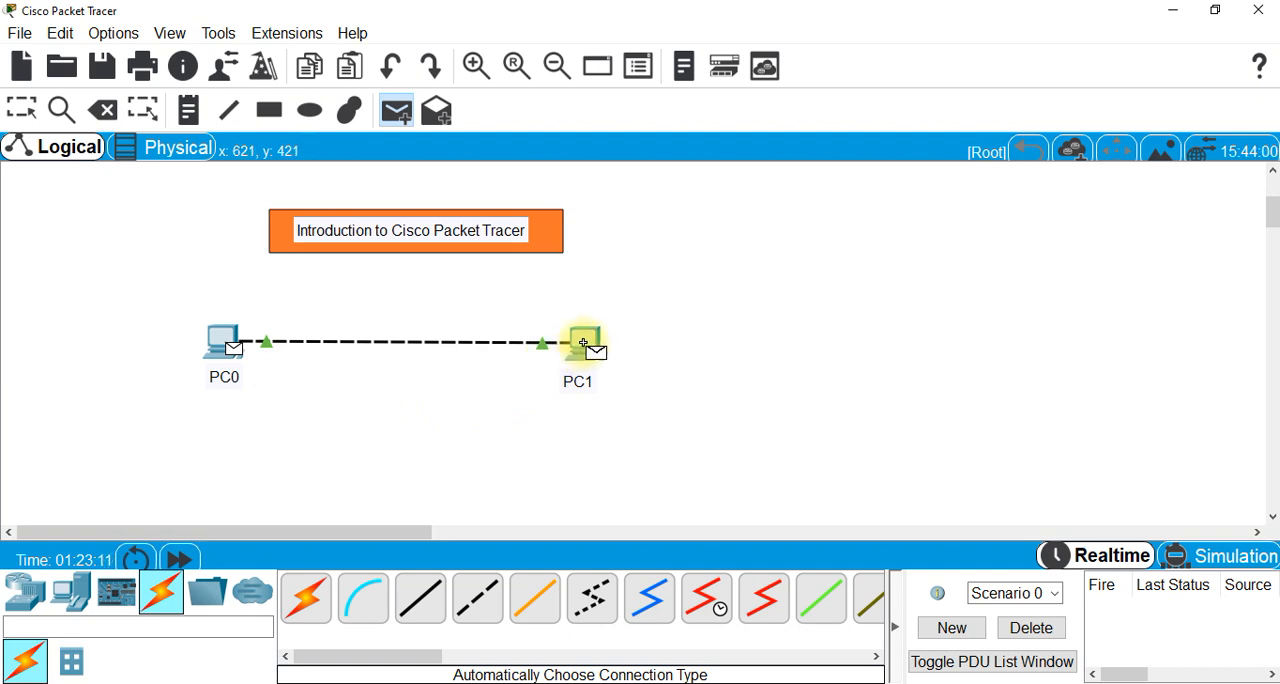
mouse_move(584, 343)
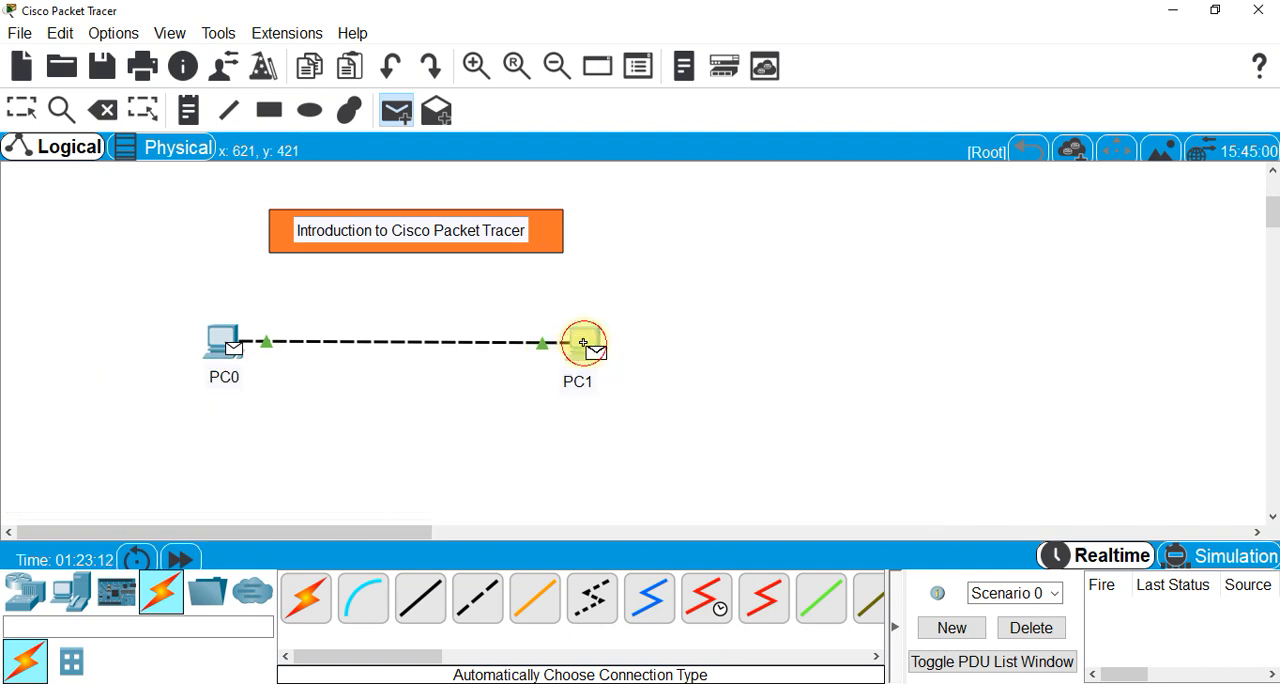
left_click(584, 343)
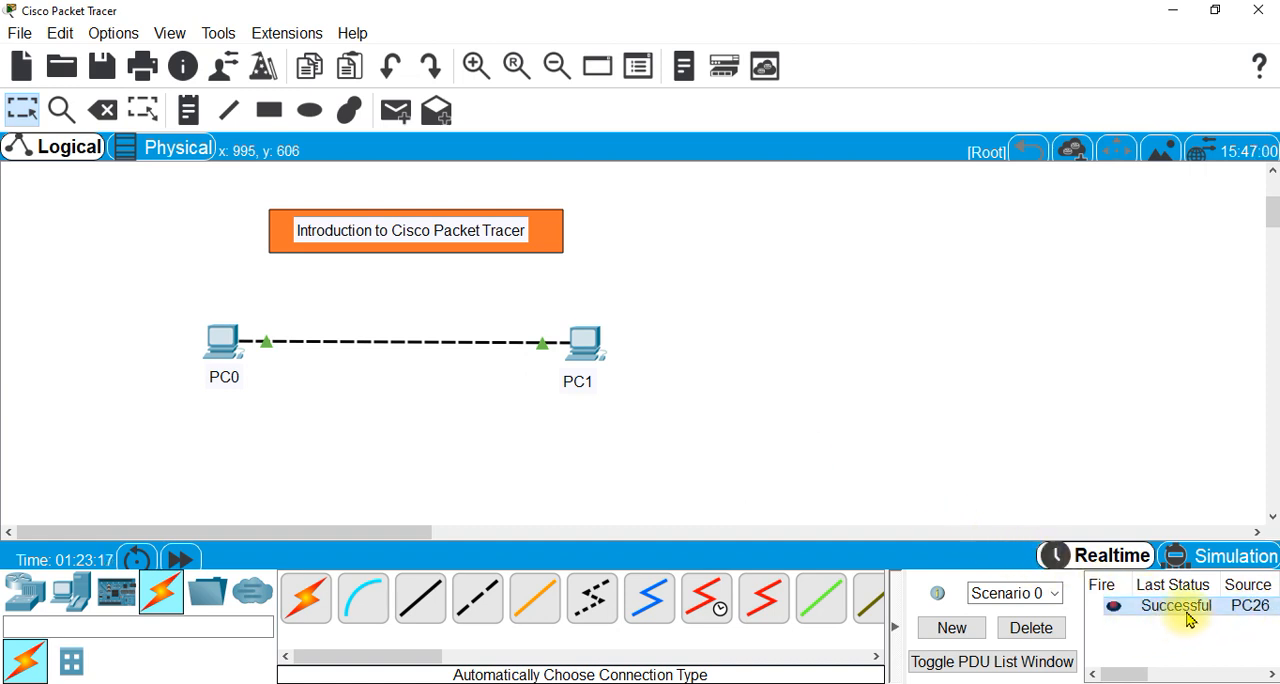
left_click(1040, 632)
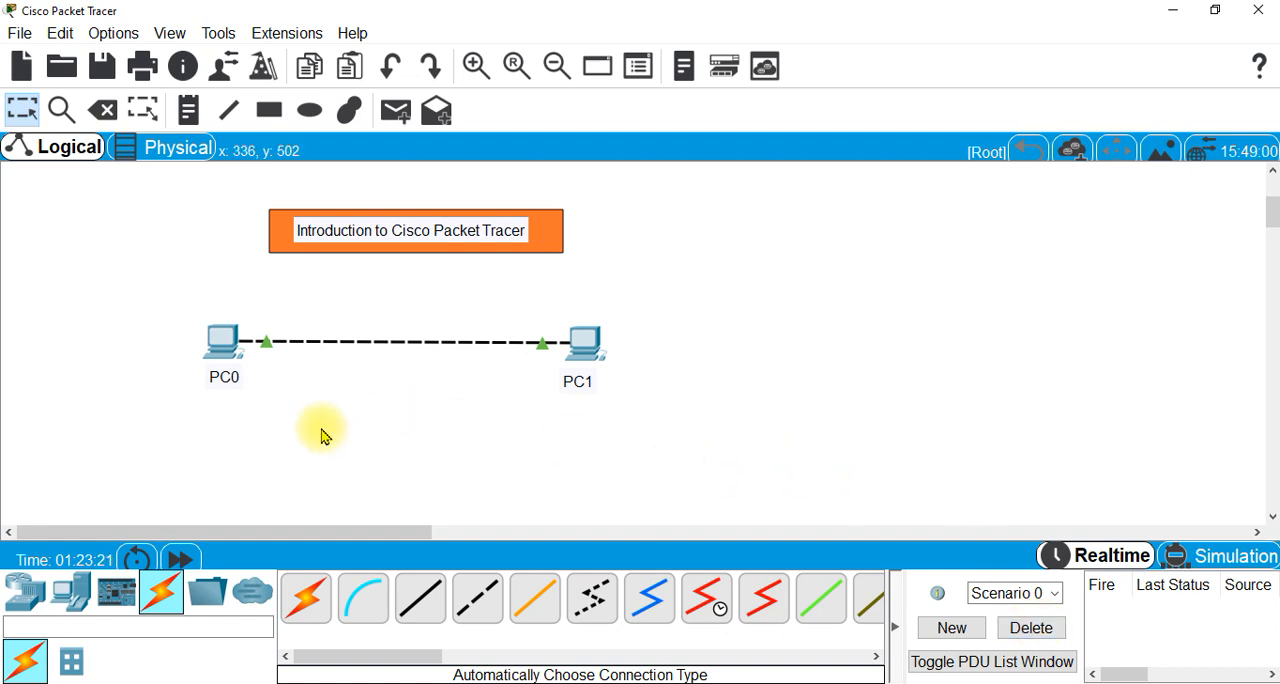
- Send a simple PDU in the reverse direction, from PC1 to PC0, and delete that test scenario
left_click(396, 110)
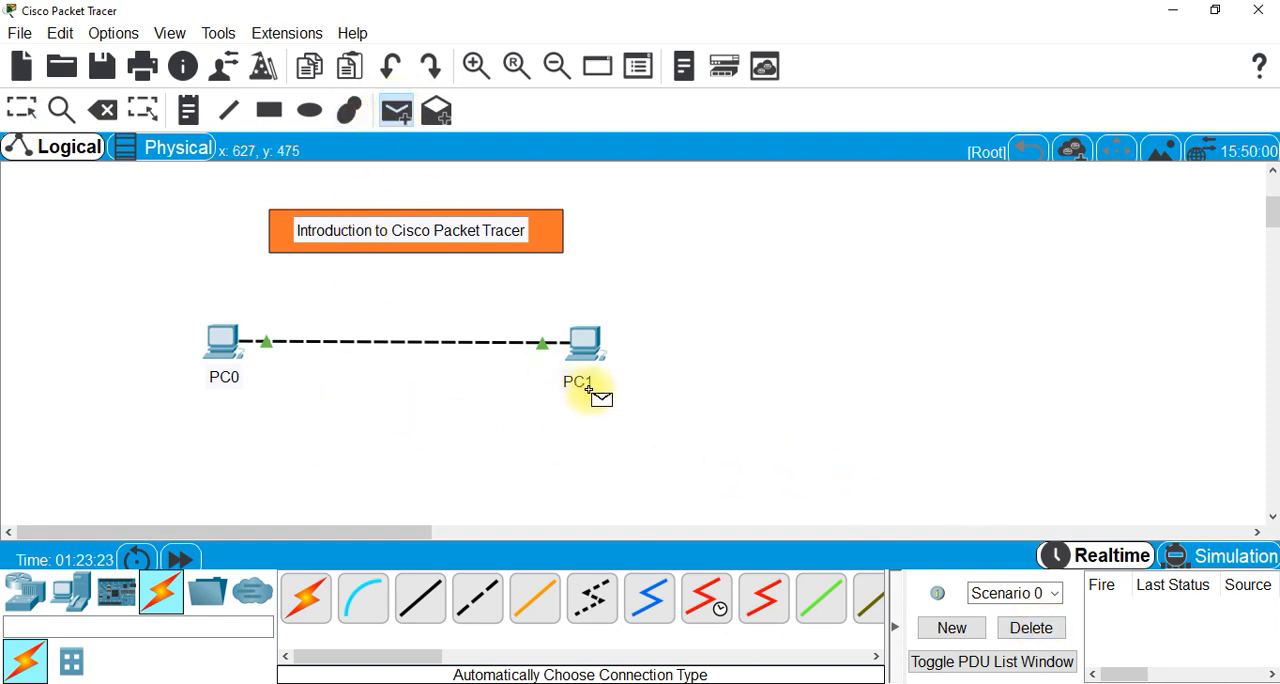
left_click(581, 343)
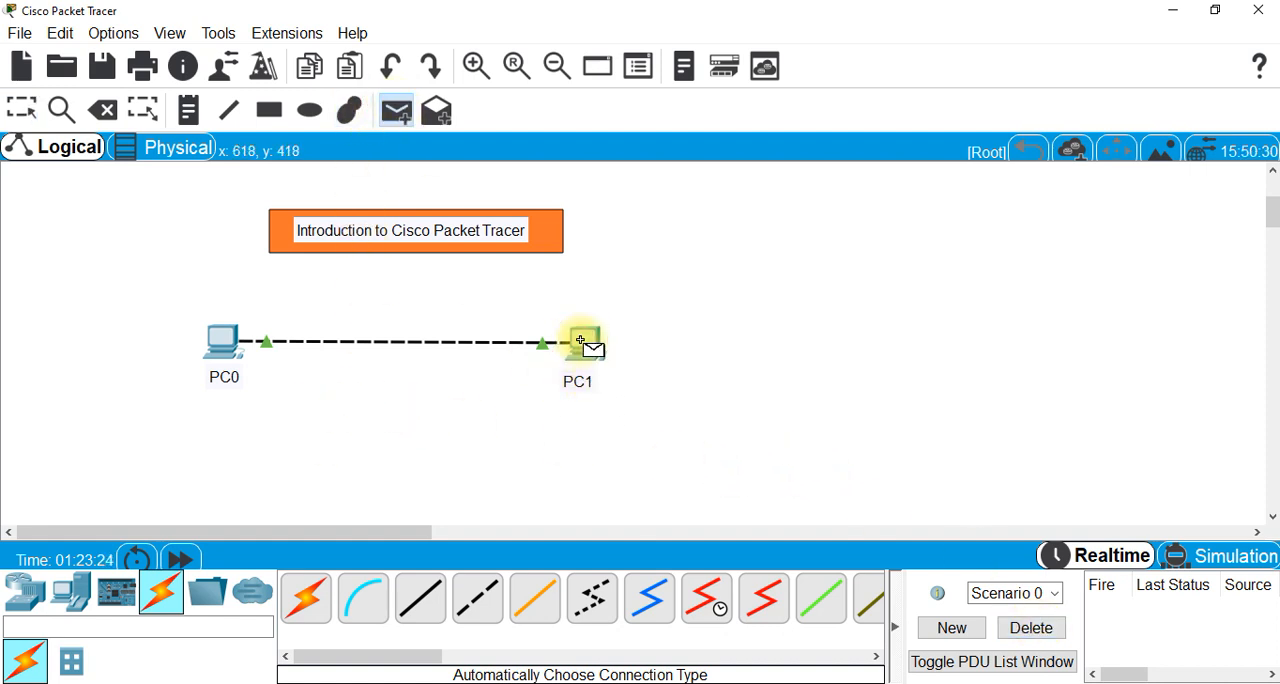
left_click(222, 336)
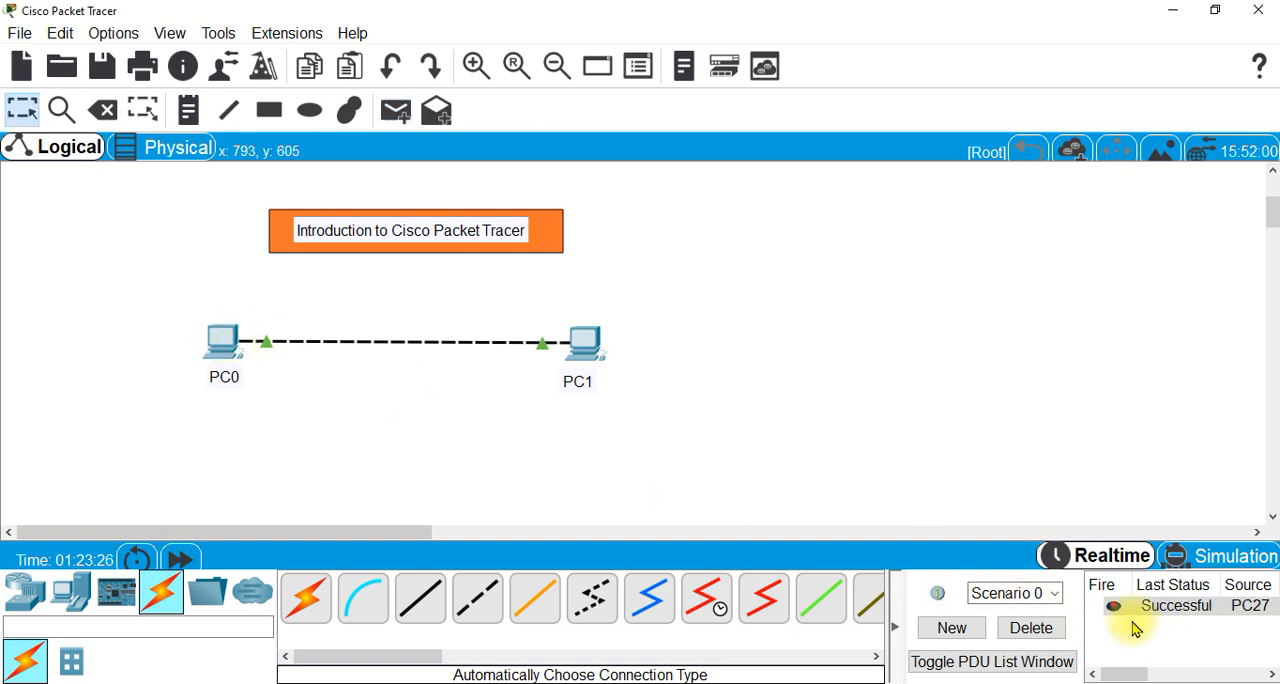
left_click(1023, 634)
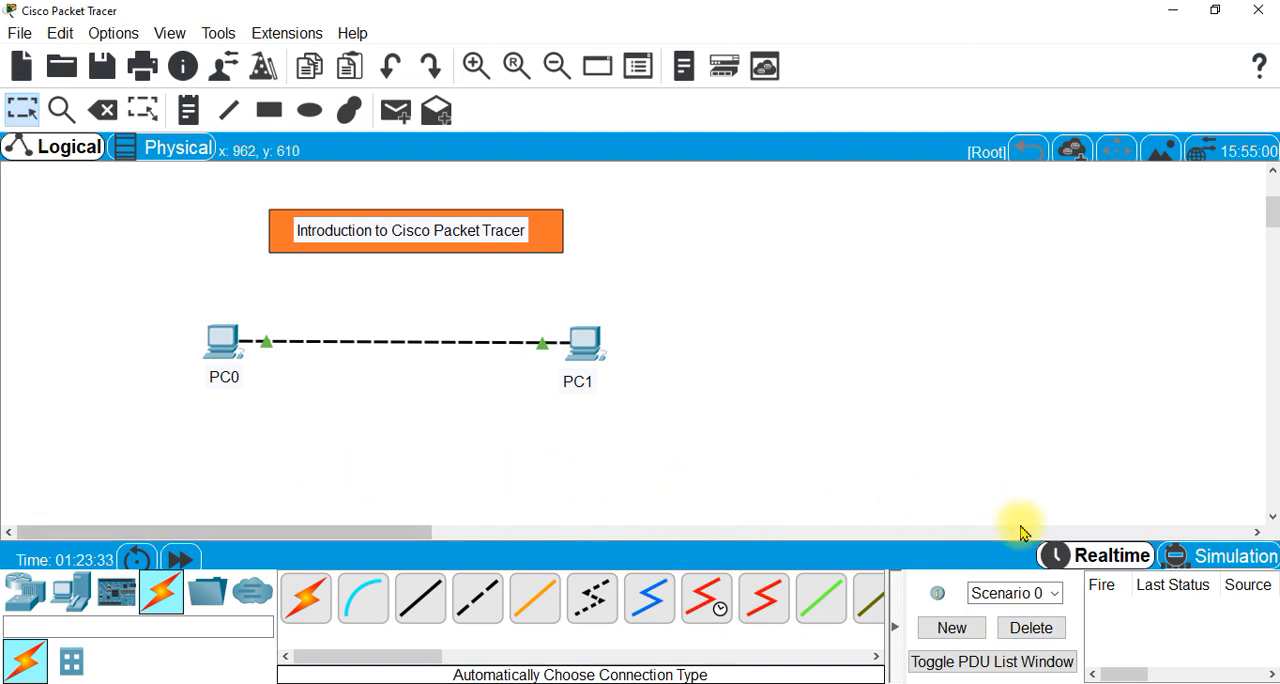
- Switch the network to Simulation mode, and hide and show the event list again
left_click(1228, 563)
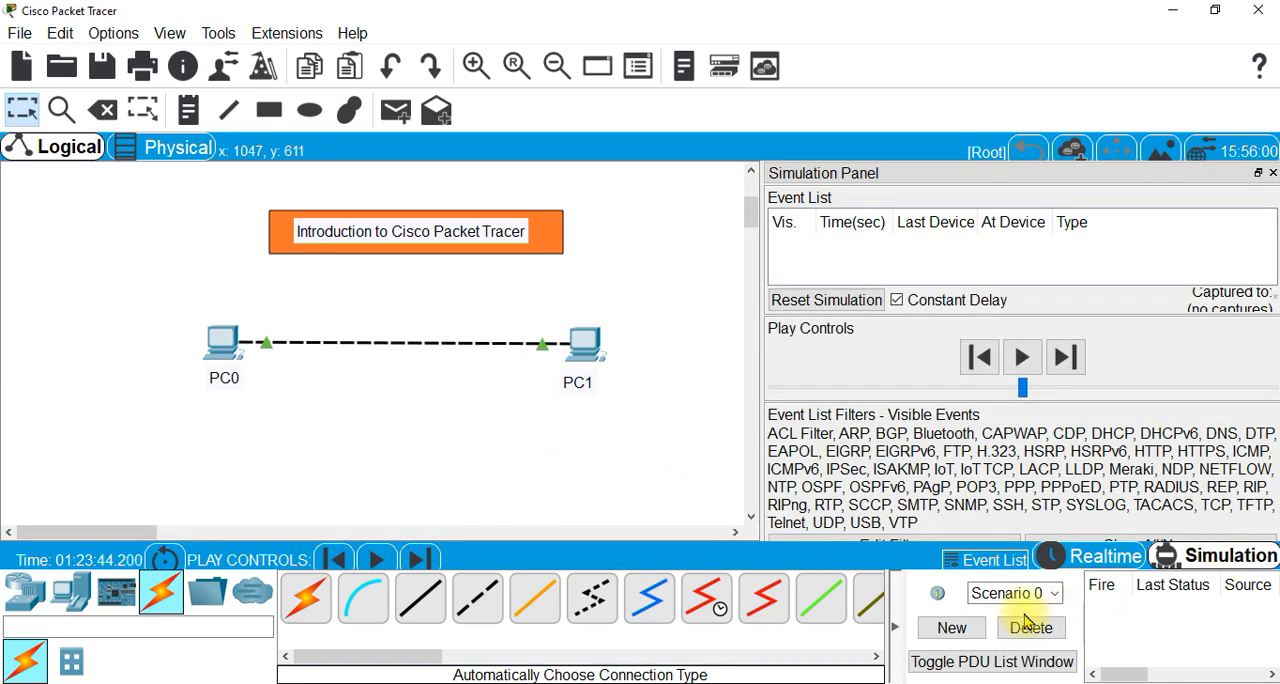
left_click(1005, 568)
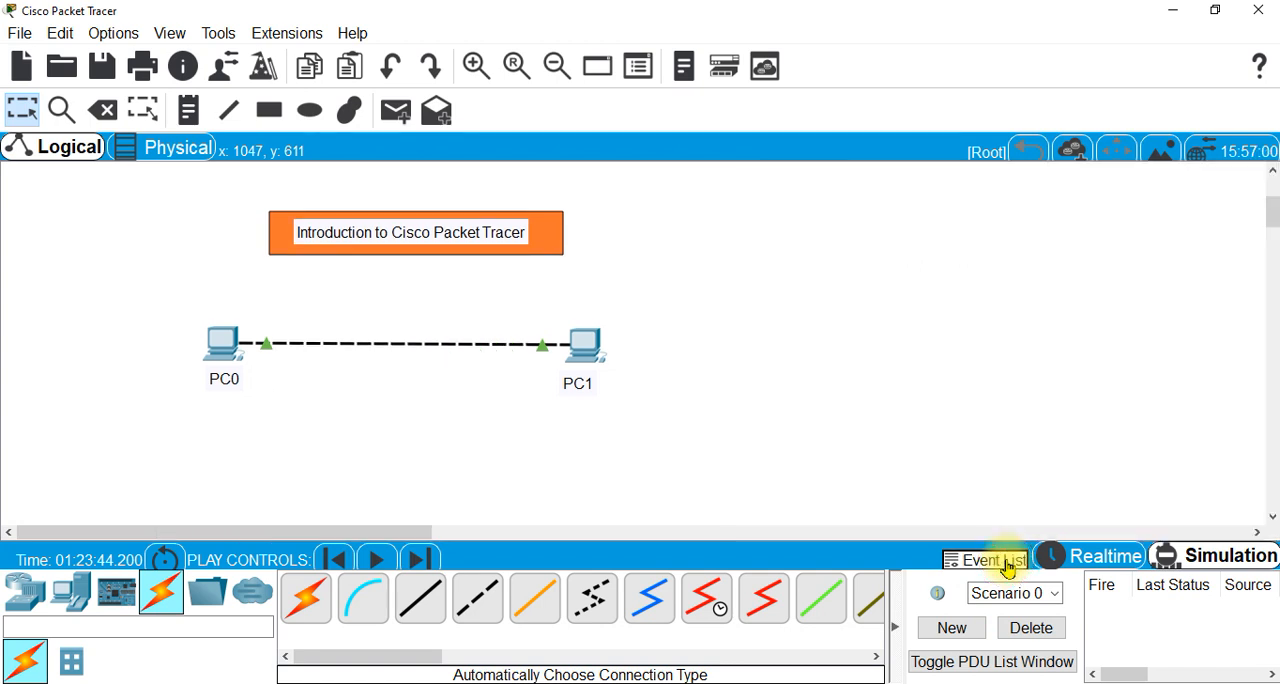
left_click(1008, 568)
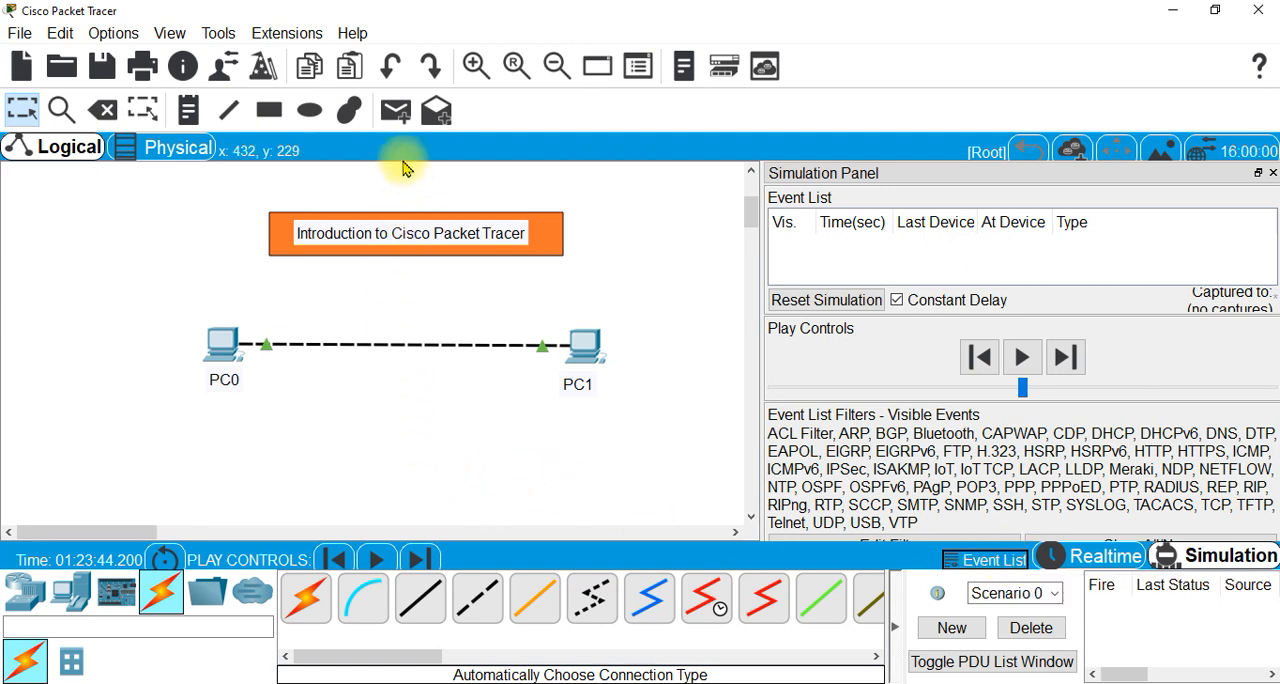
- Simulate a simple PDU from PC0 to PC1, step it forward to PC1 and back to PC0, and delete the scenario
left_click(400, 116)
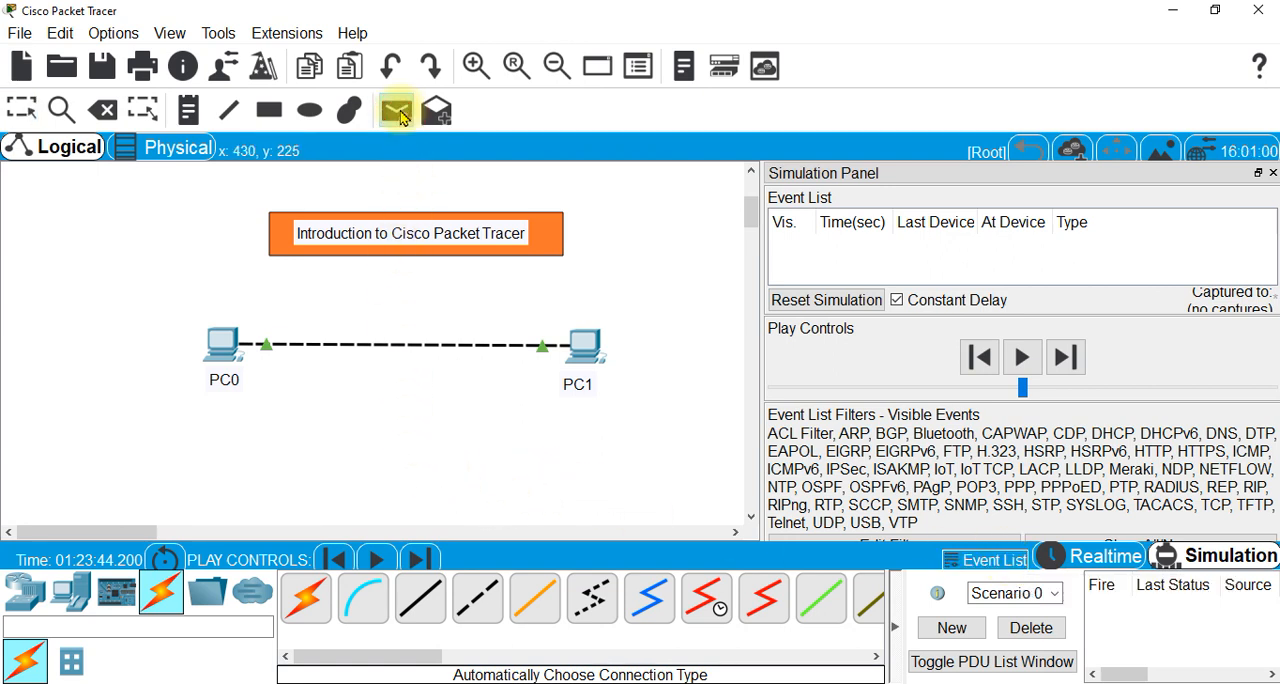
left_click(222, 342)
left_click(588, 352)
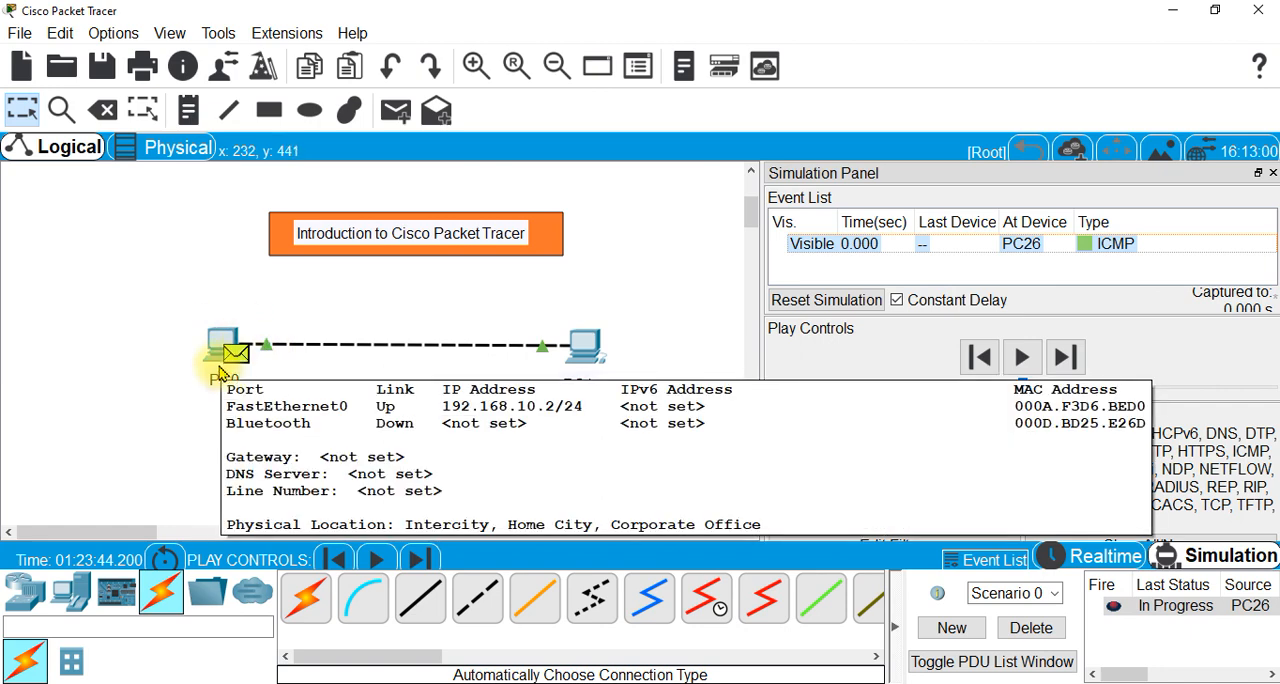
left_click(1065, 362)
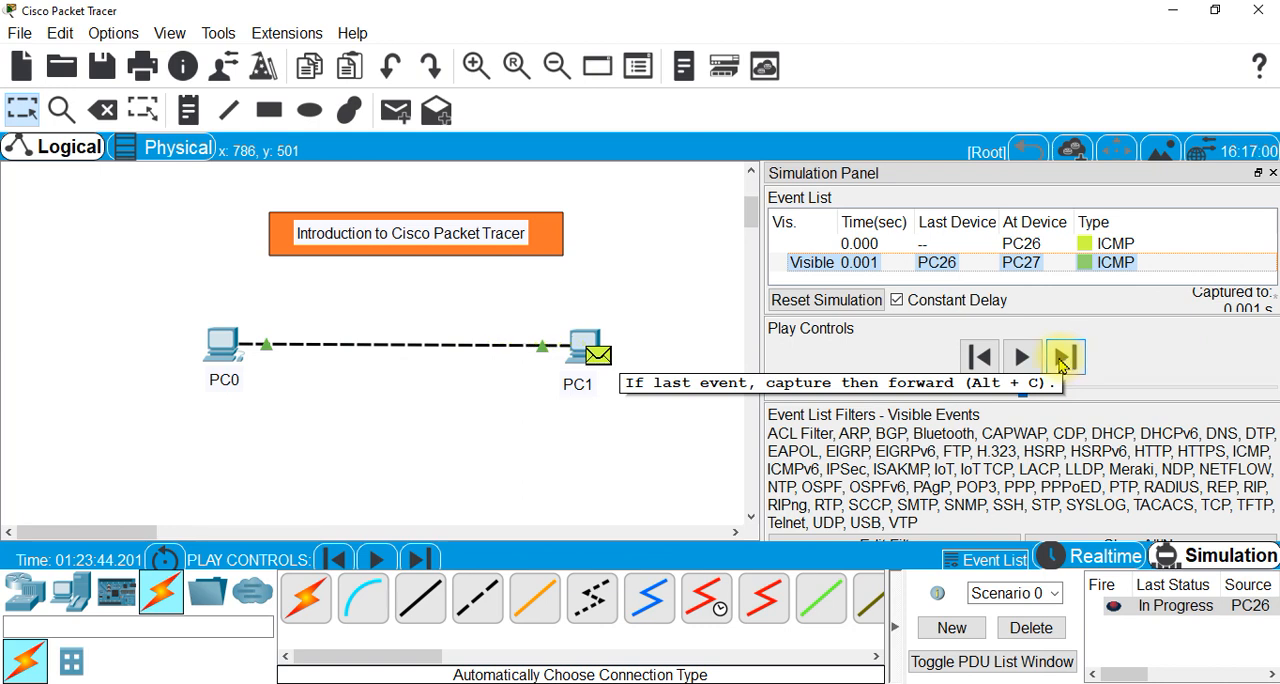
left_click(1063, 364)
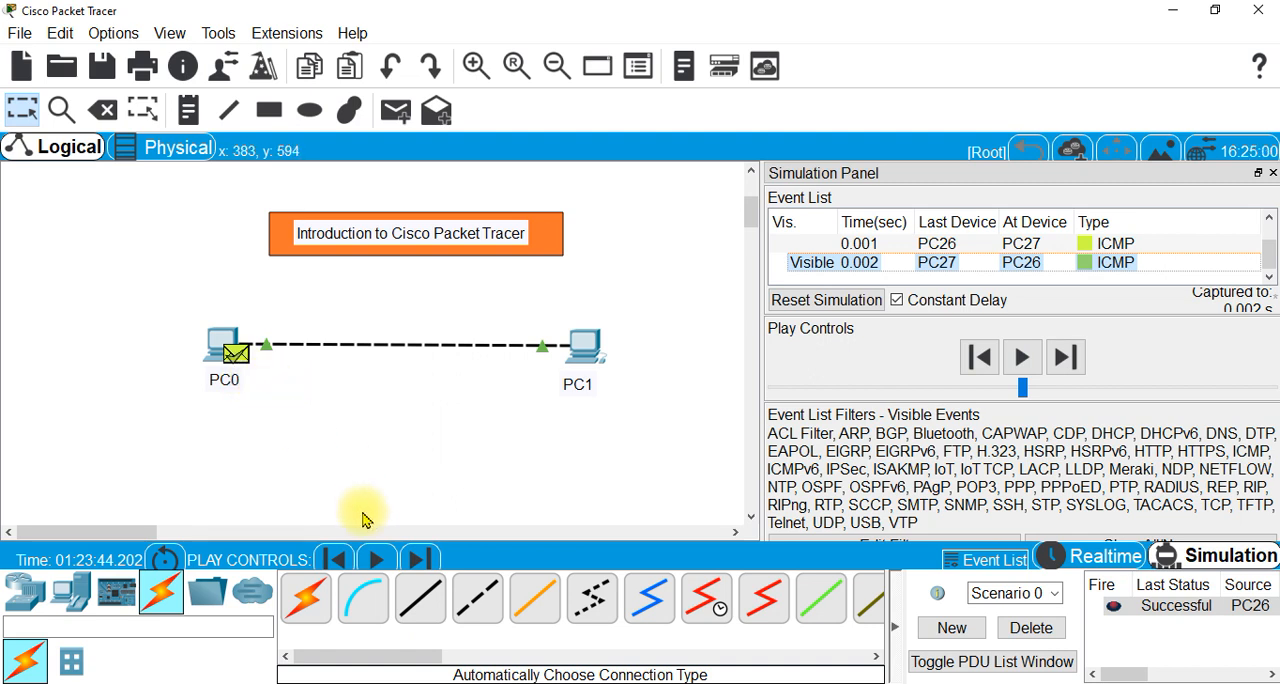
left_click(1047, 636)
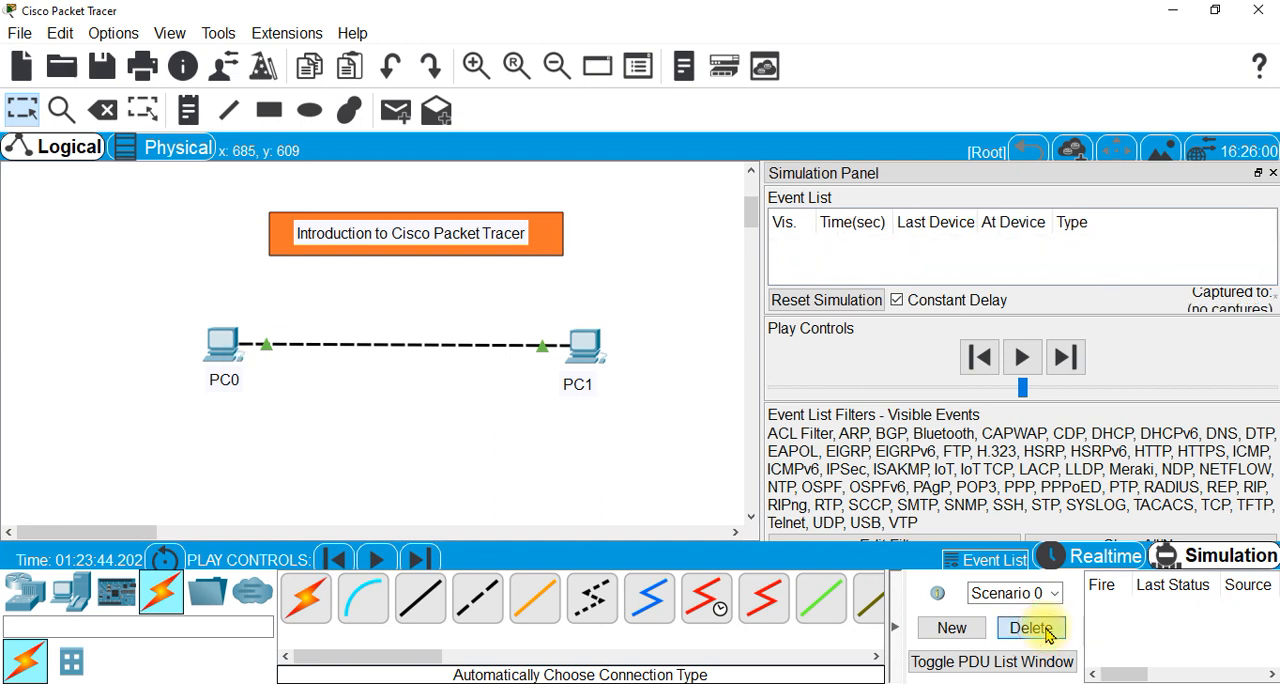
- Simulate a simple PDU from PC1 to PC0, play it automatically through the round trip, and delete the scenario
left_click(393, 112)
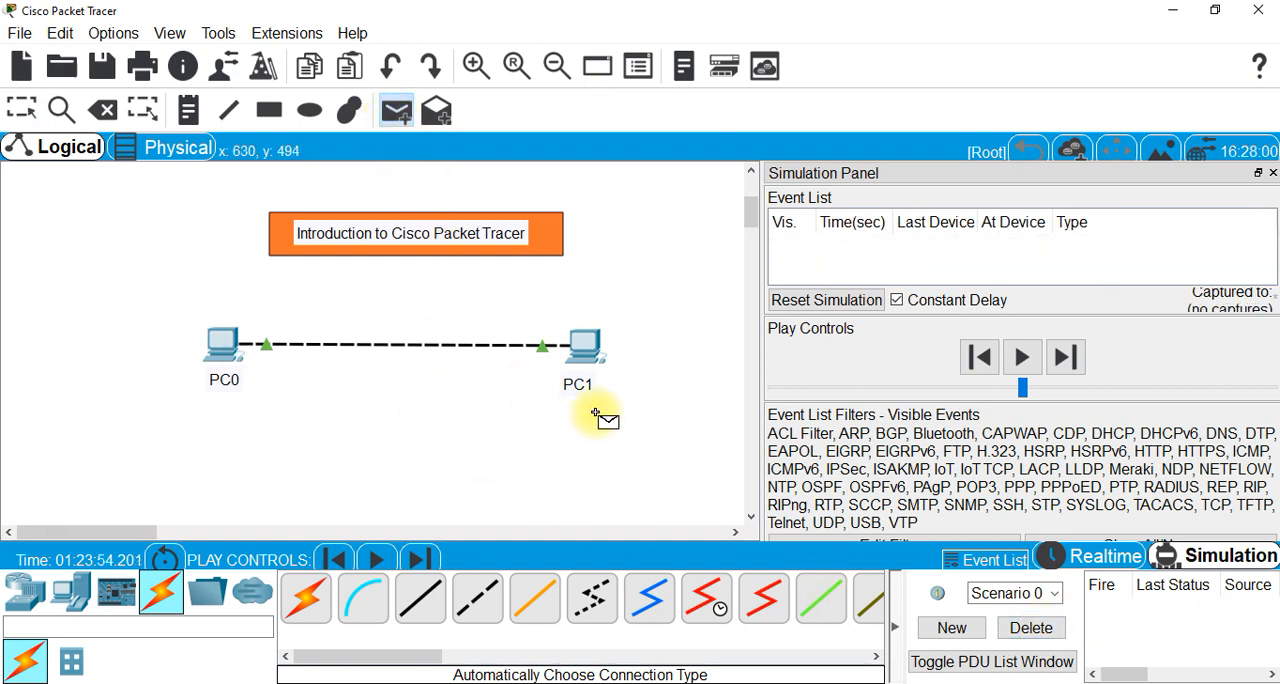
left_click(582, 350)
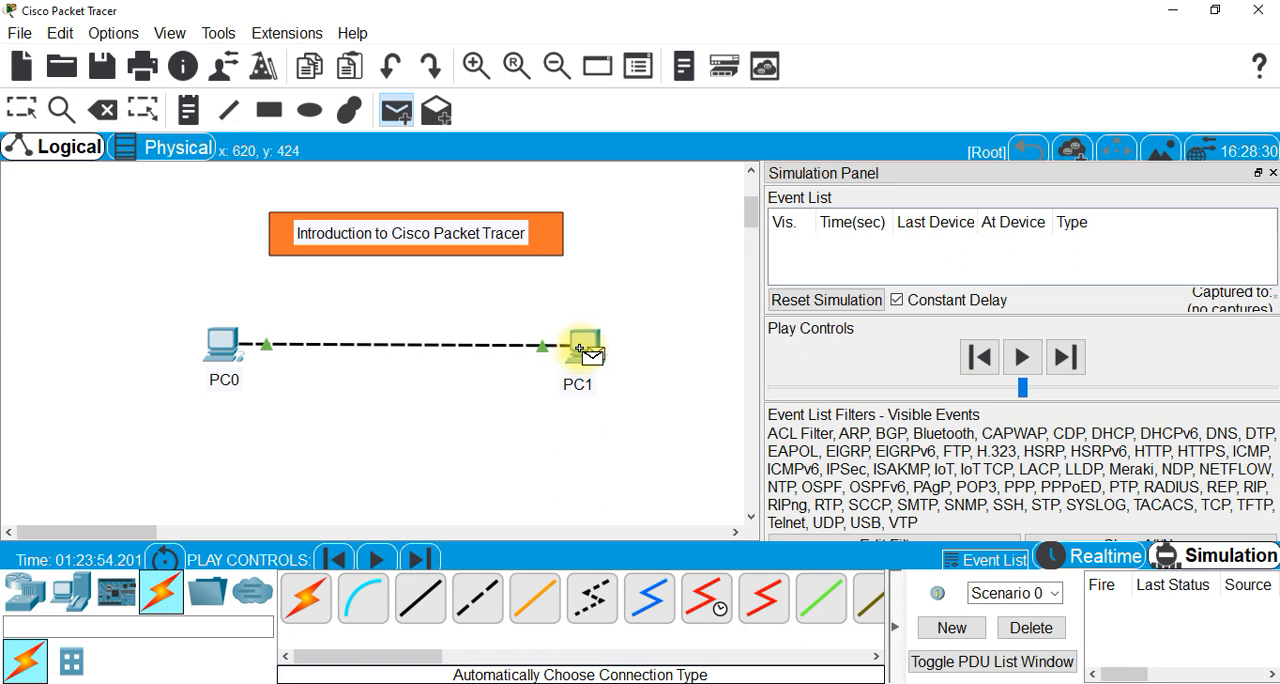
left_click(225, 343)
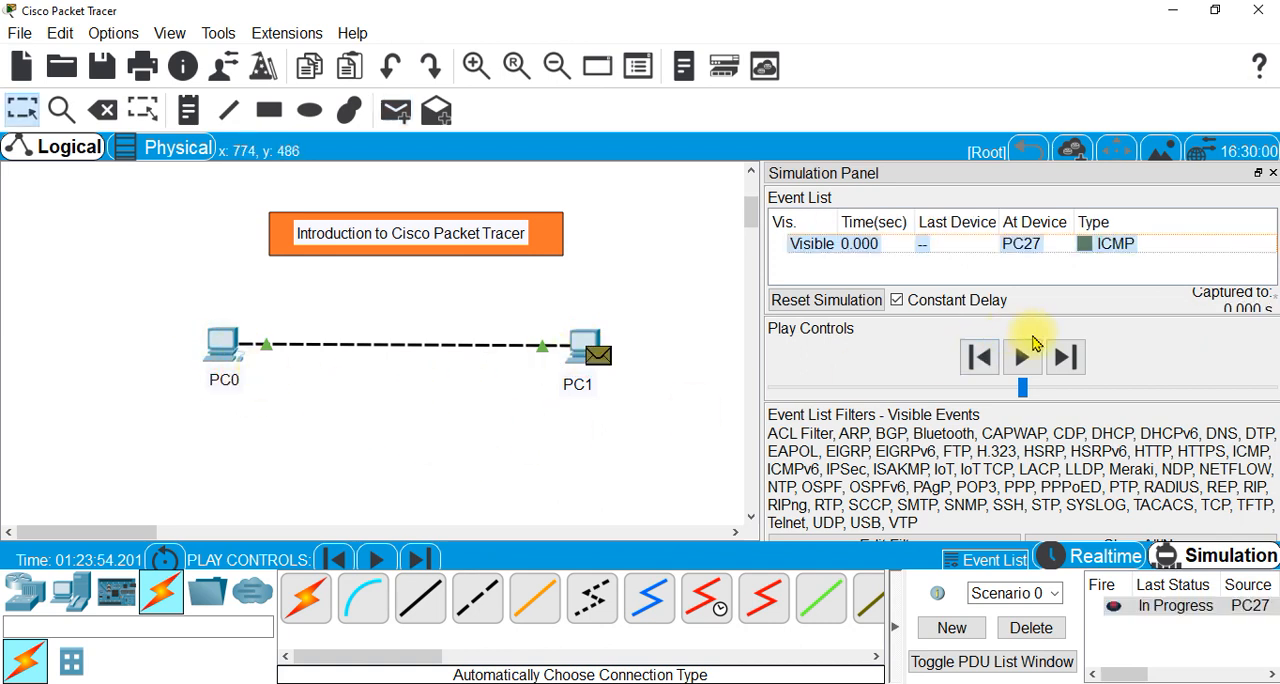
left_click(1022, 362)
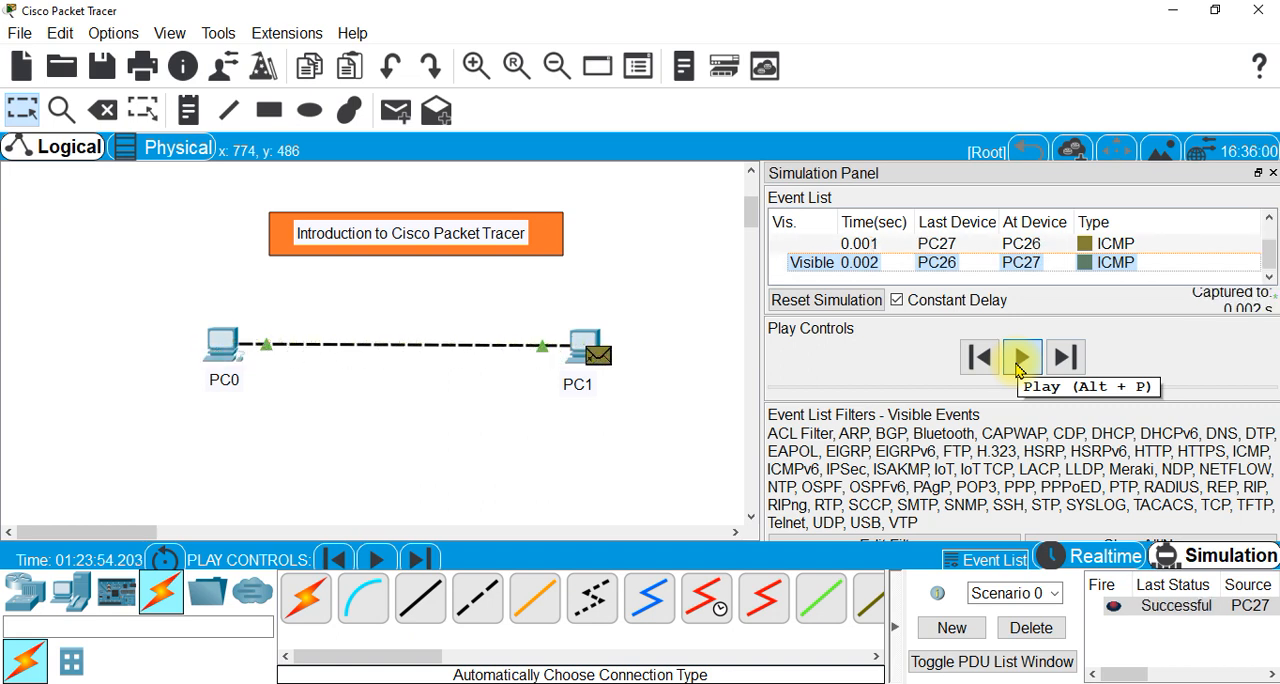
left_click(1020, 362)
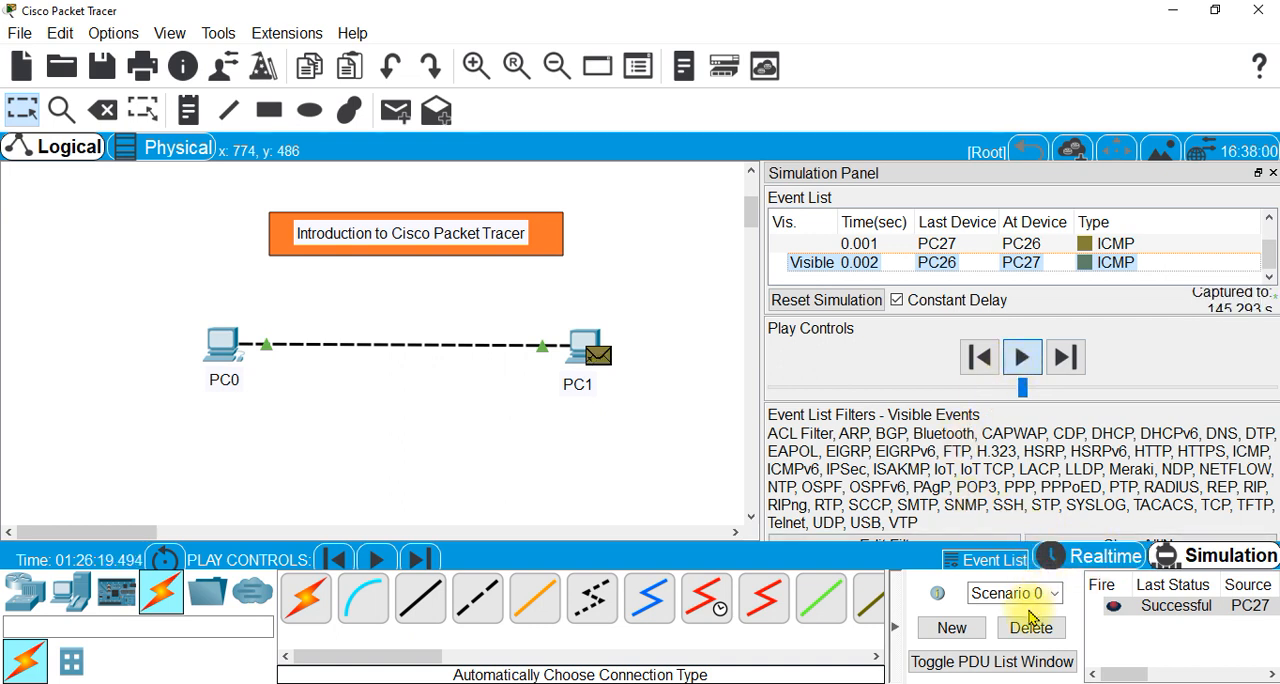
left_click(1034, 632)
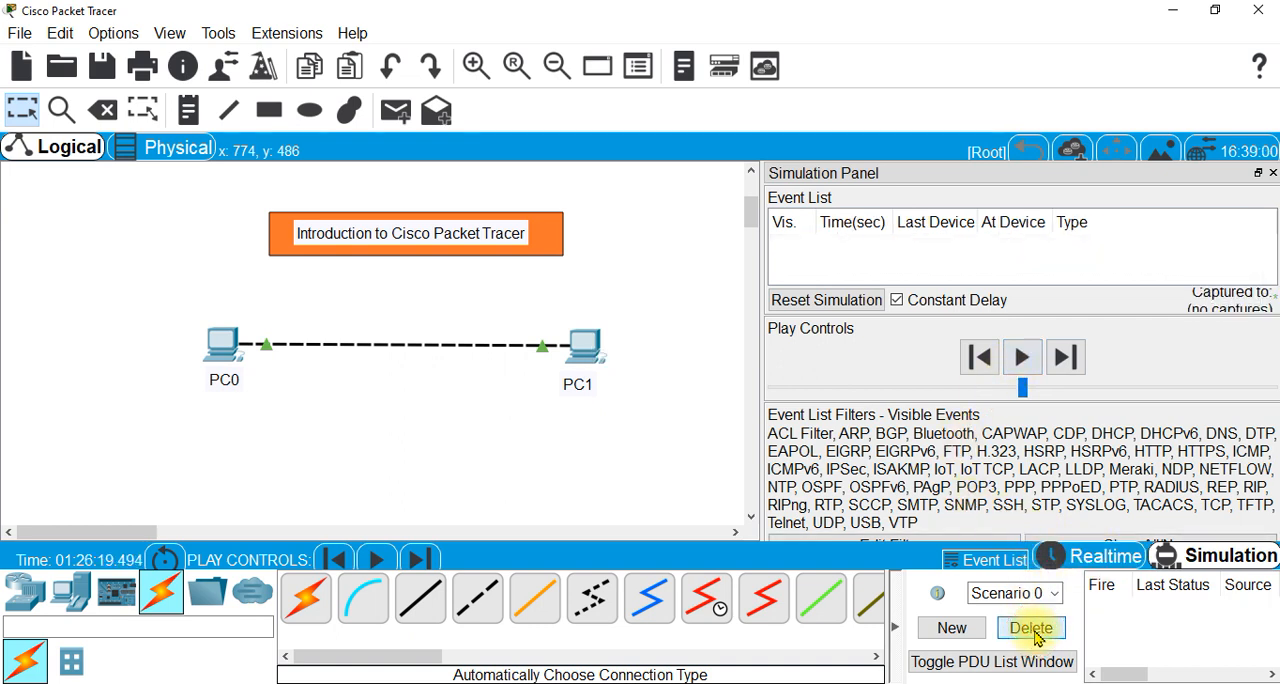
- Return the network to Realtime mode and open PC0's Command Prompt, moving its window clear of PC0
left_click(1107, 560)
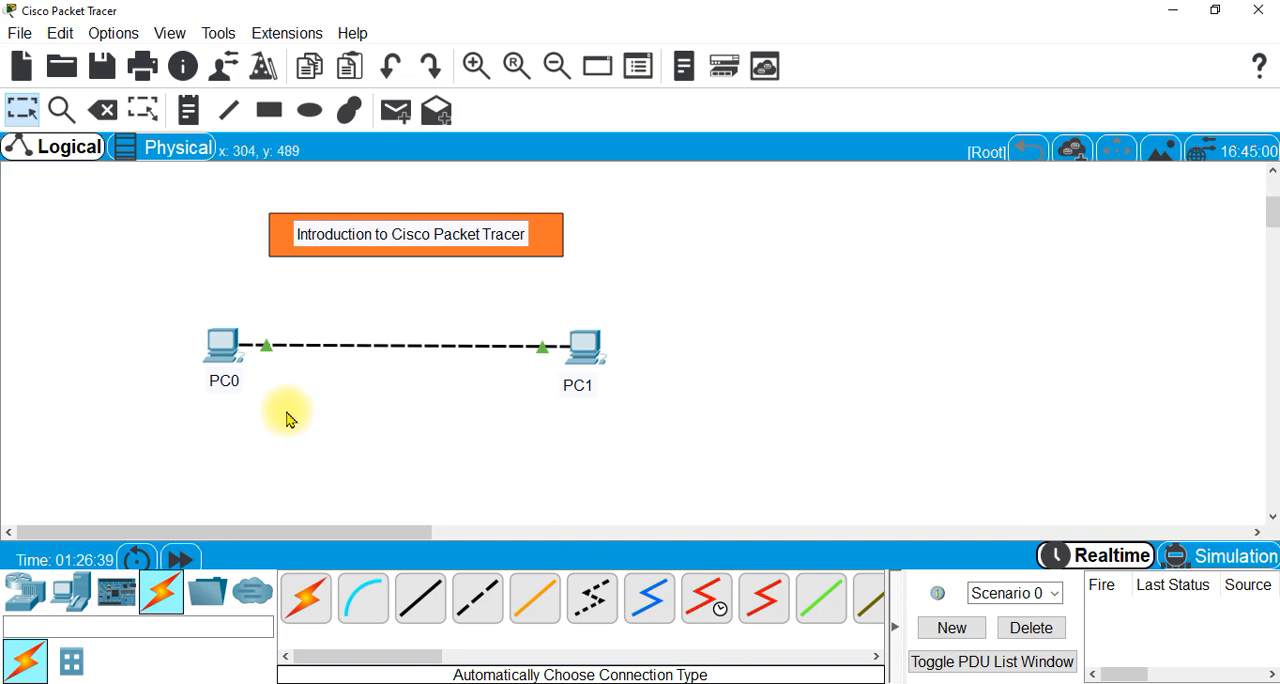
left_click(232, 355)
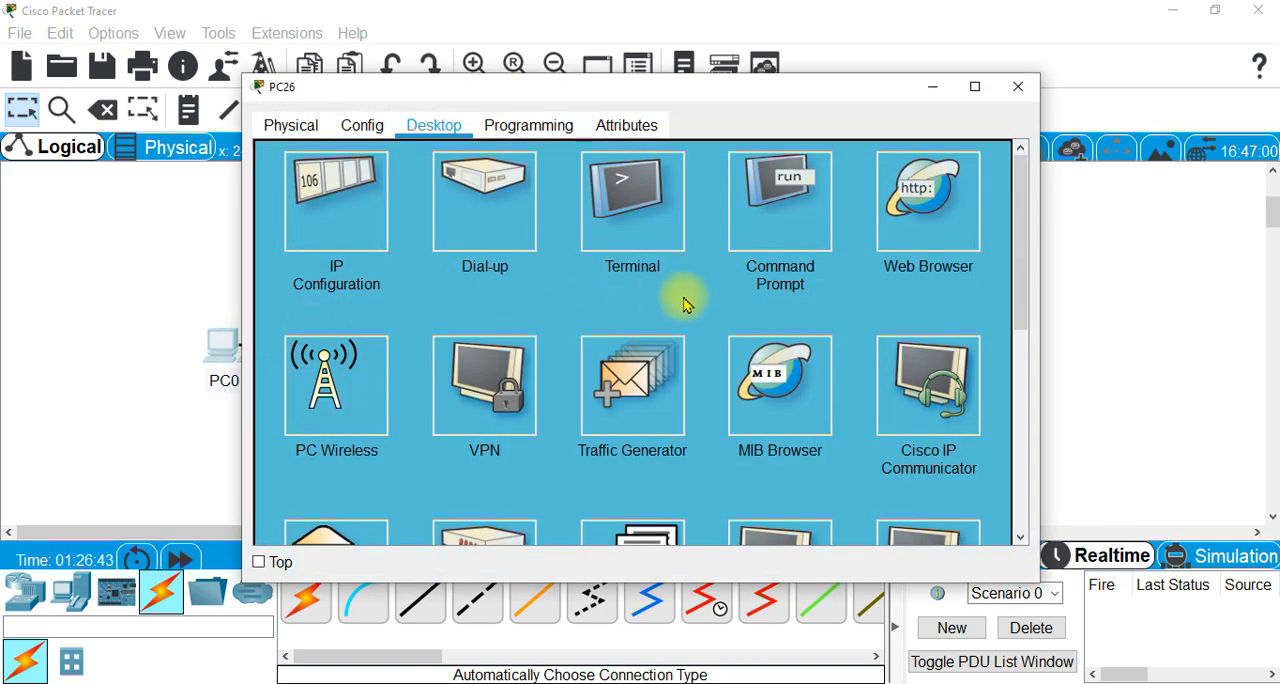
left_click(793, 208)
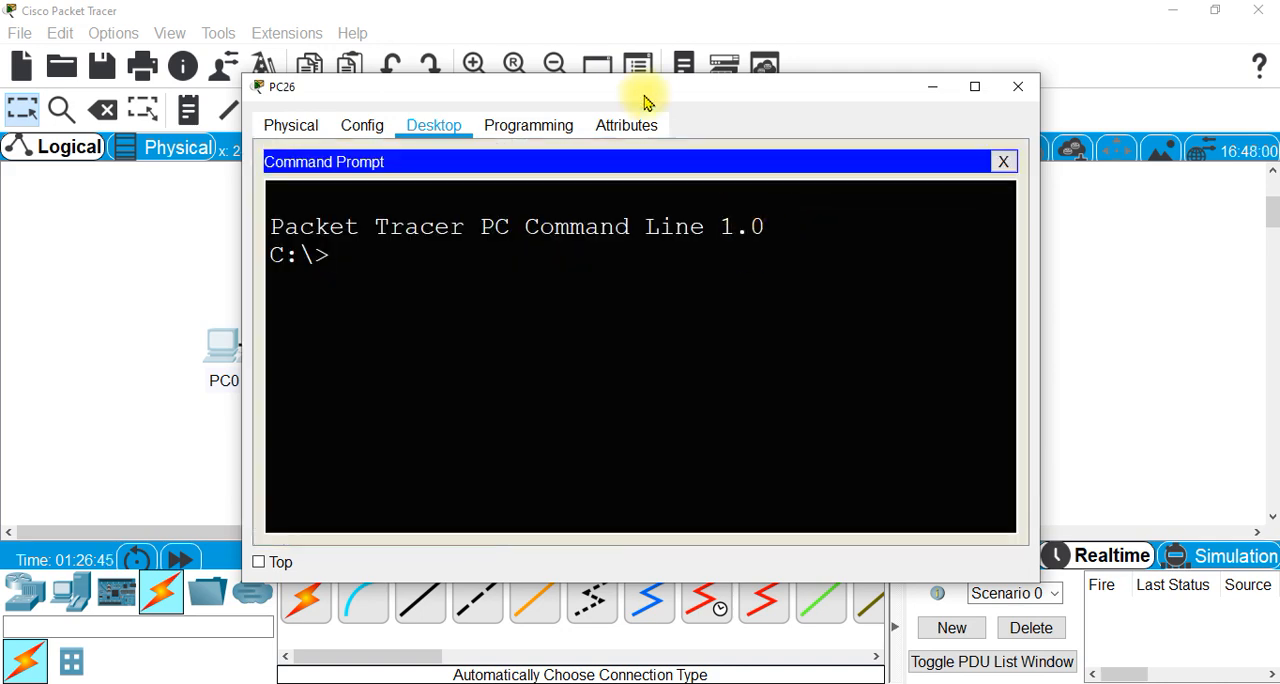
left_click_drag(646, 97, 889, 61)
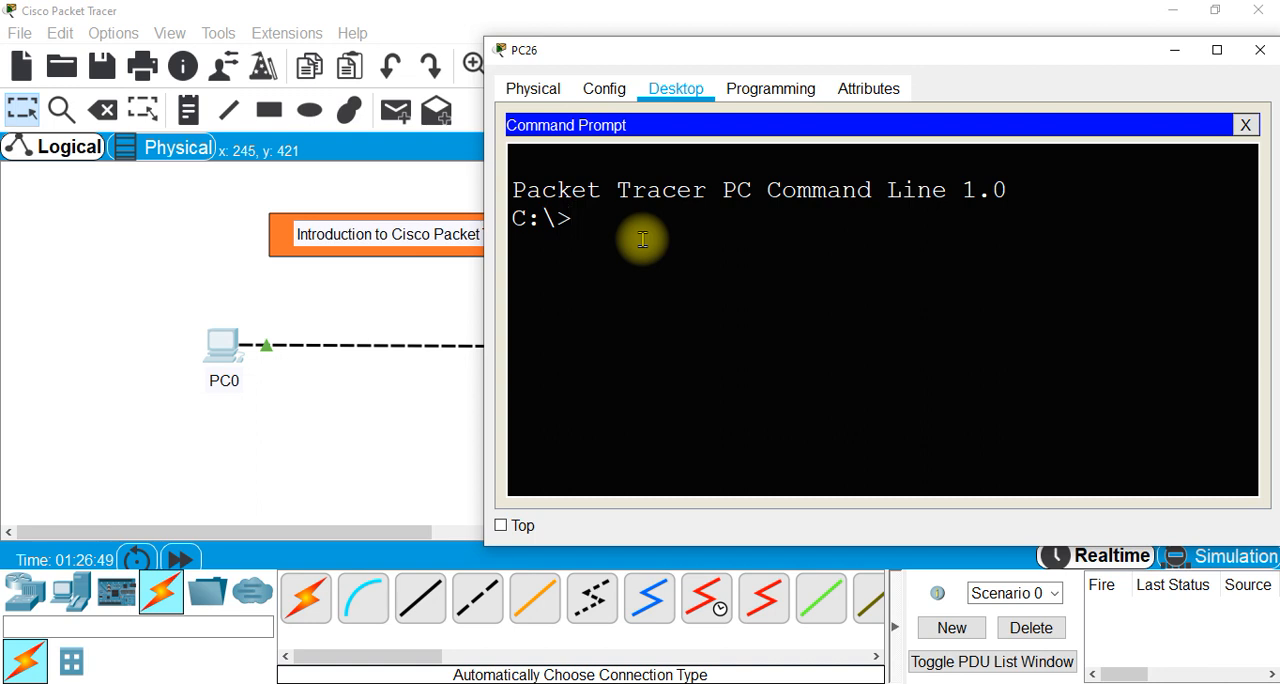
- Ping 192.168.10.3 from PC0's command line to test connectivity with PC1
type("ping192.168.10.3")
key("Return")
type("p")
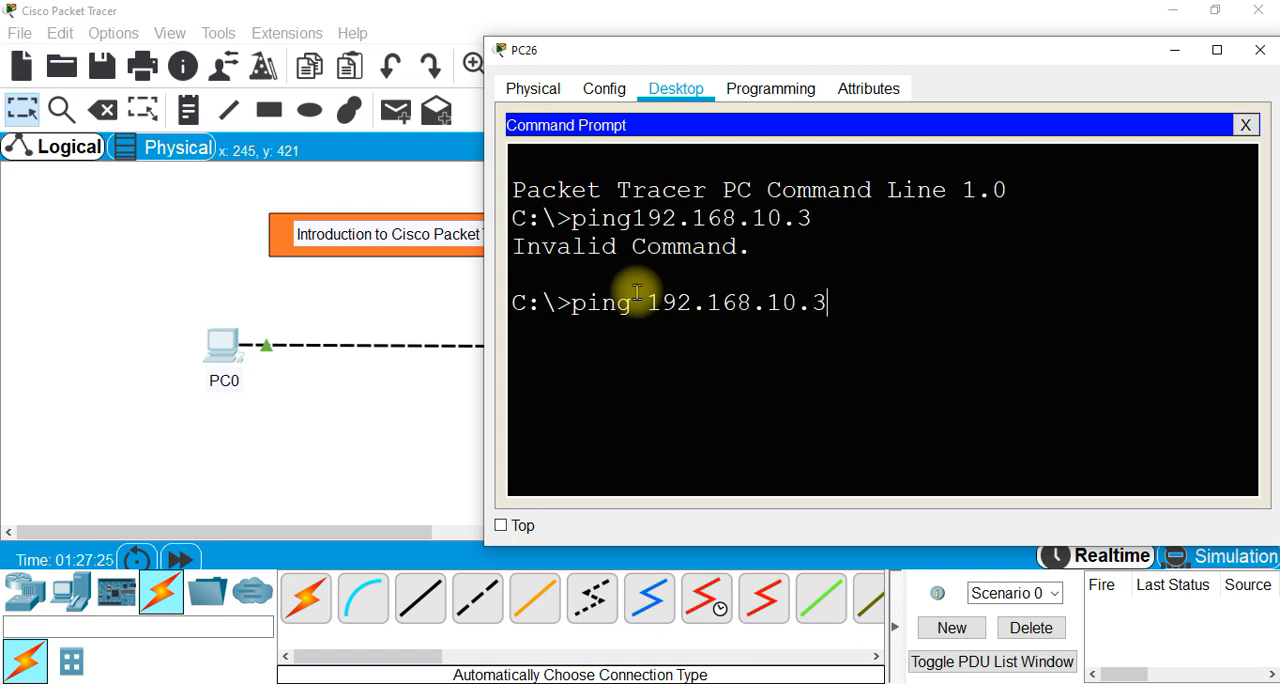
key("Return")
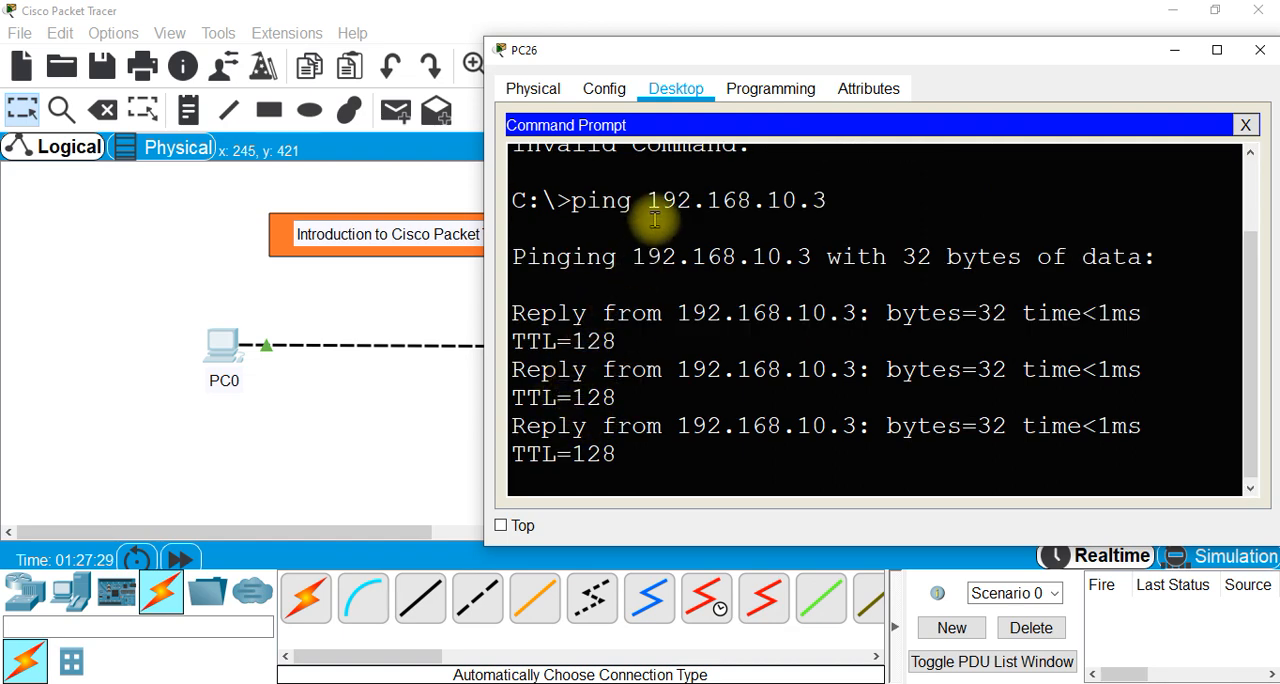
- Examine the pinged address, the replies and the packet statistics in the ping output, and close PC0's window
scroll(714, 329, "up", 5)
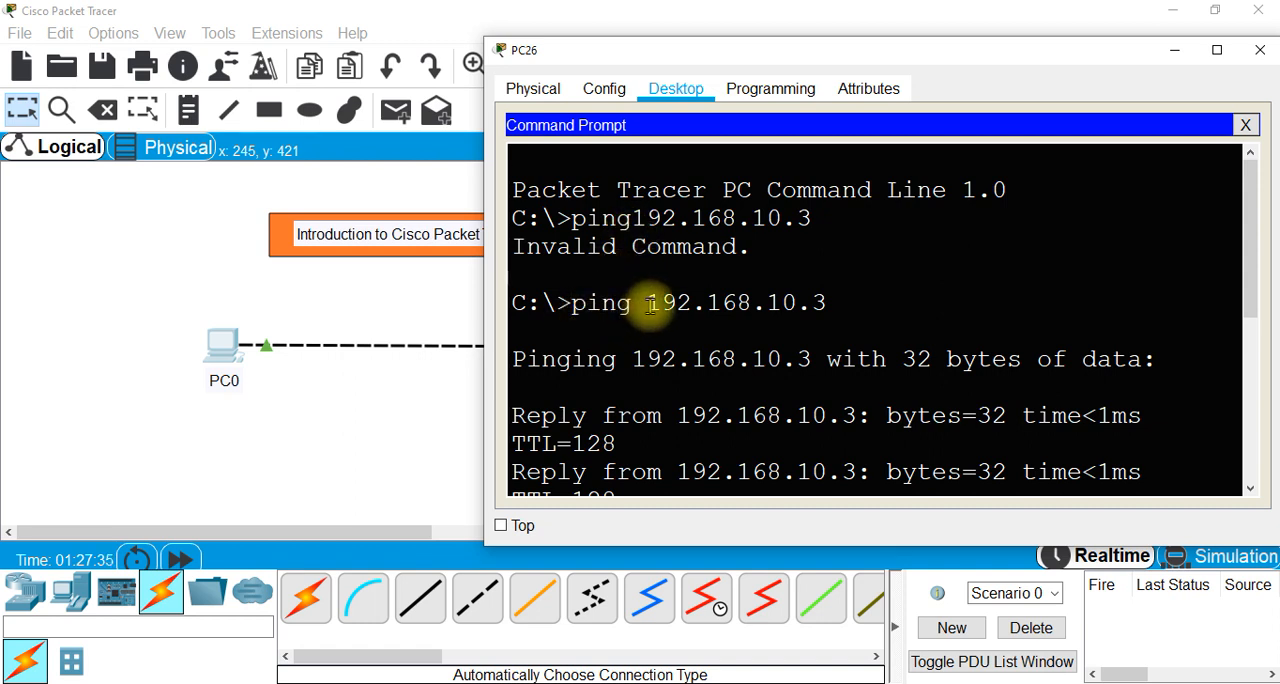
left_click_drag(650, 305, 840, 307)
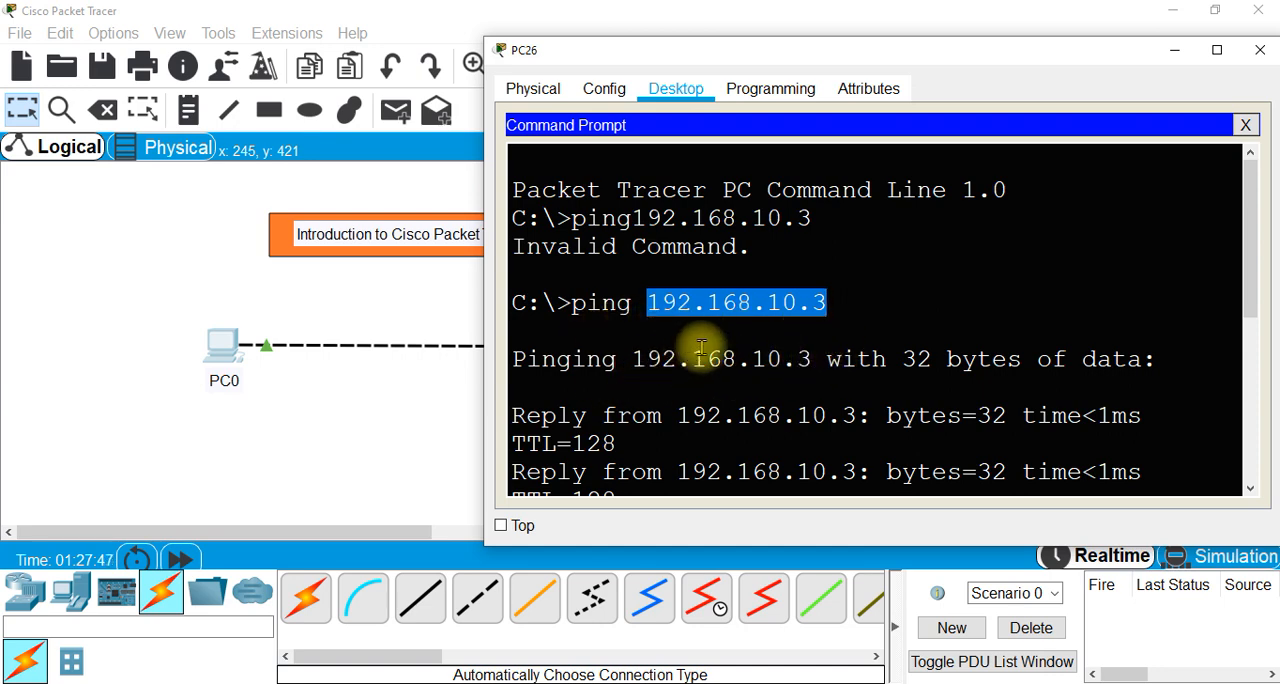
scroll(700, 355, "down", 2)
scroll(700, 355, "up", 1)
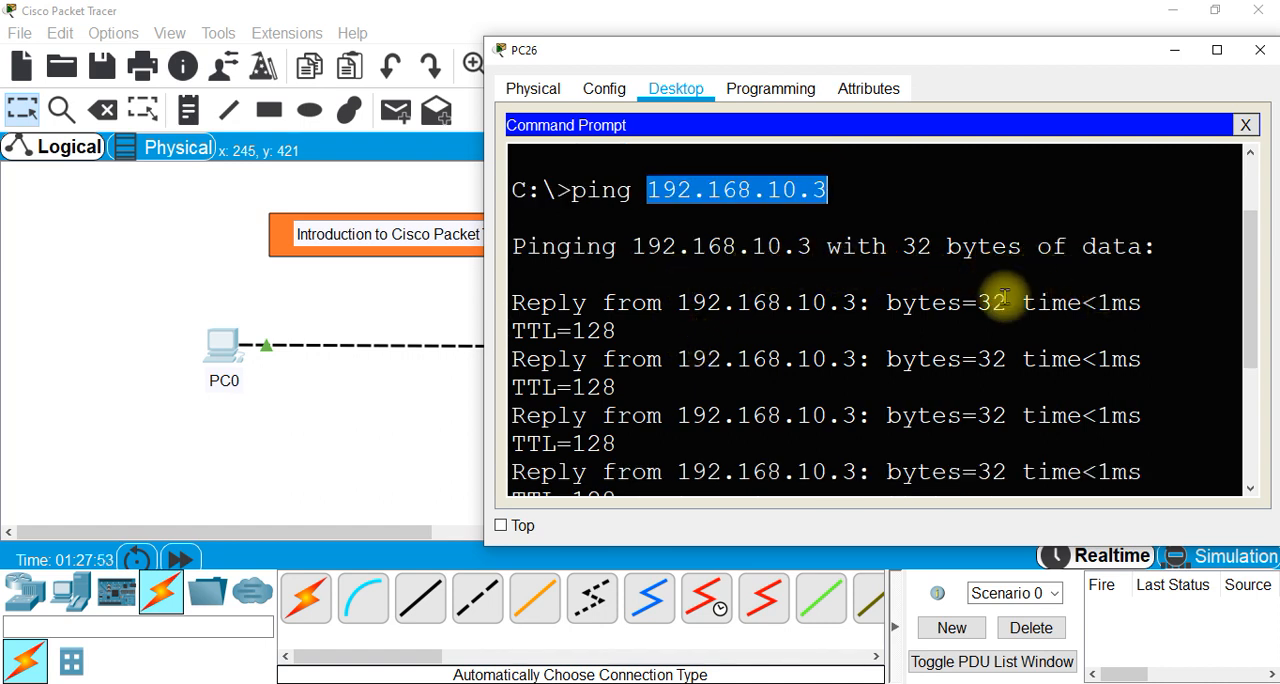
scroll(660, 334, "down", 2)
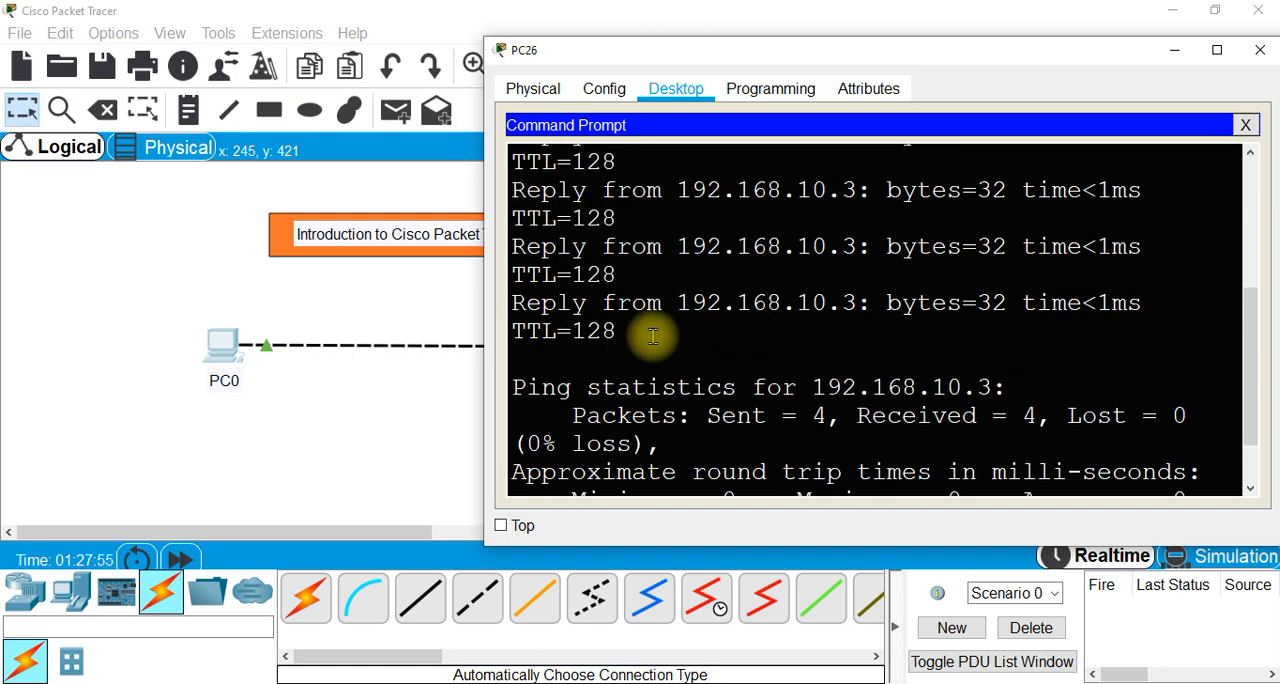
scroll(640, 330, "up", 1)
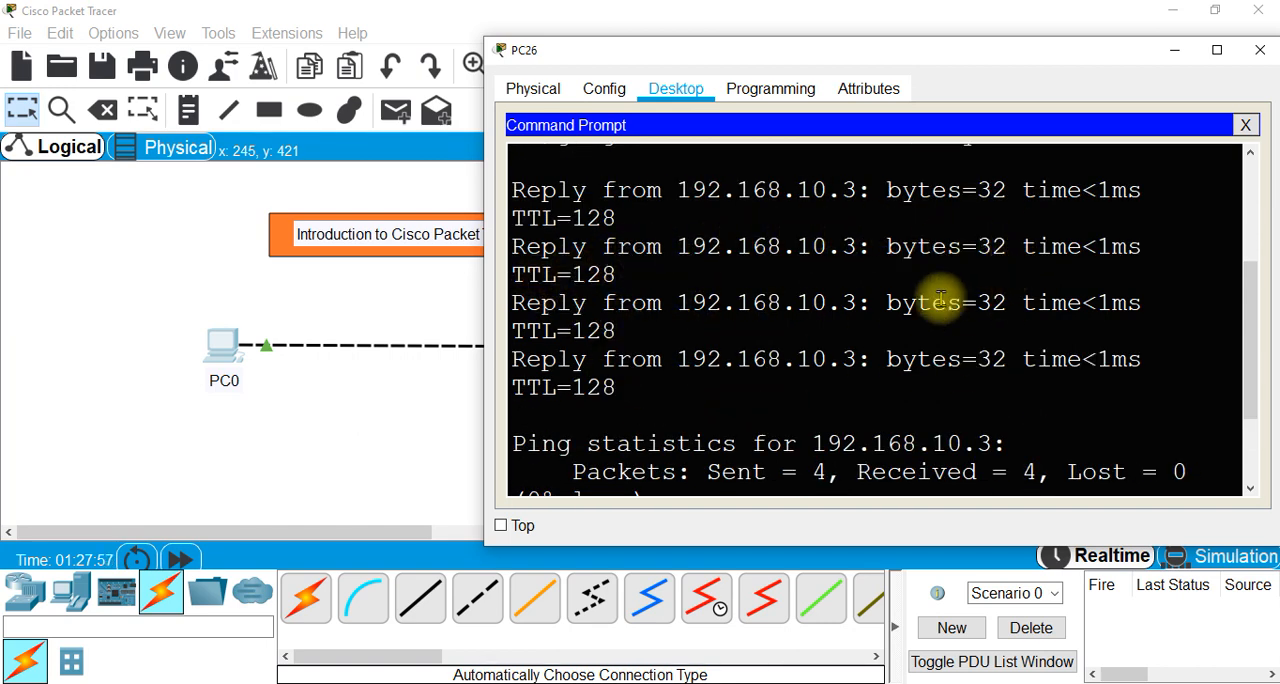
scroll(731, 336, "down", 1)
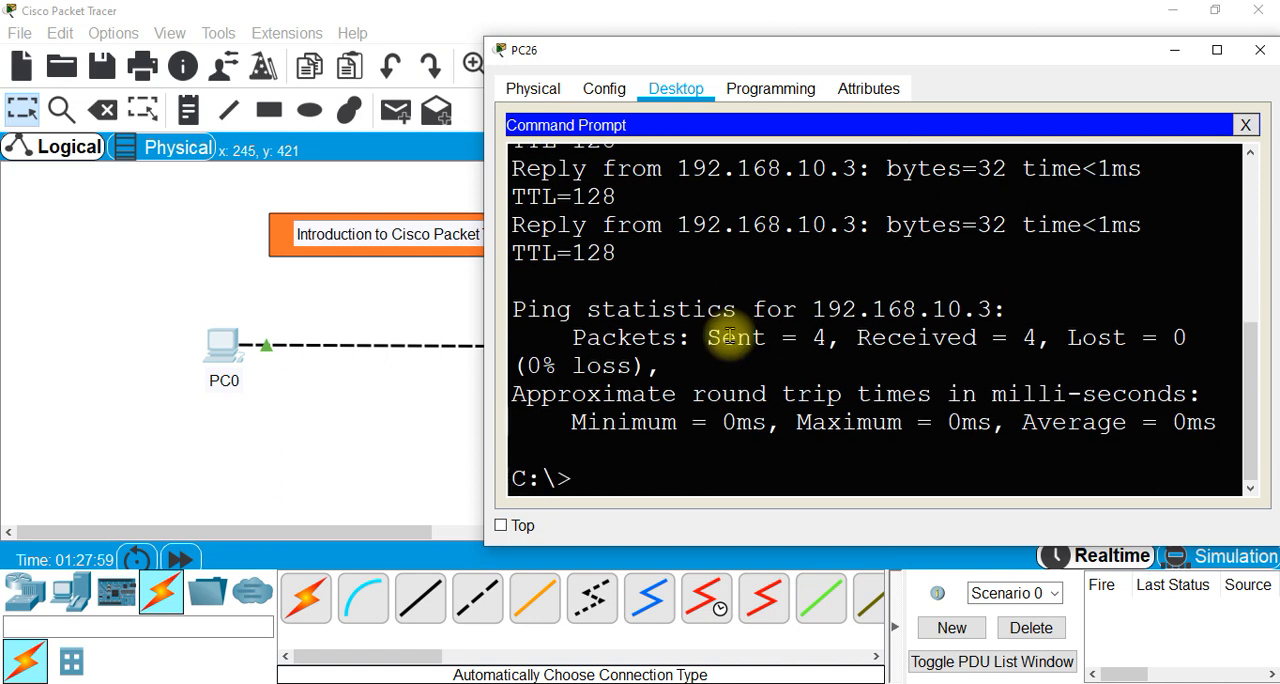
scroll(666, 374, "up", 3)
scroll(666, 374, "up", 2)
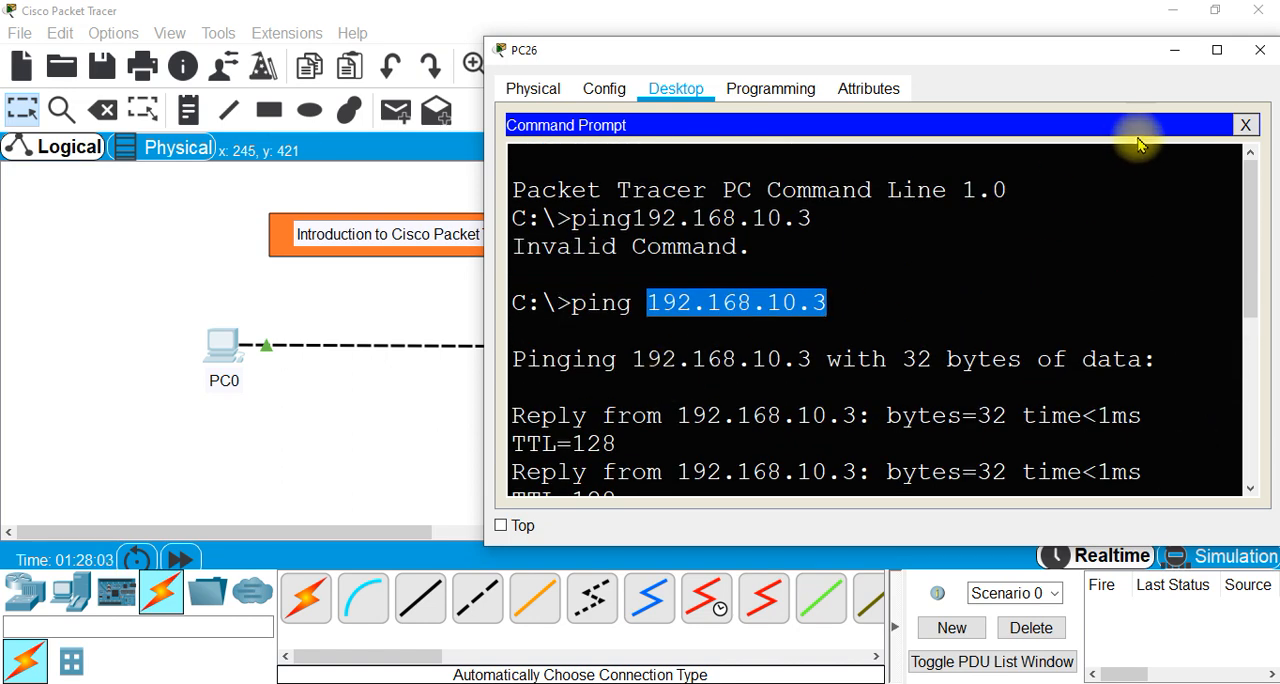
left_click(1256, 50)
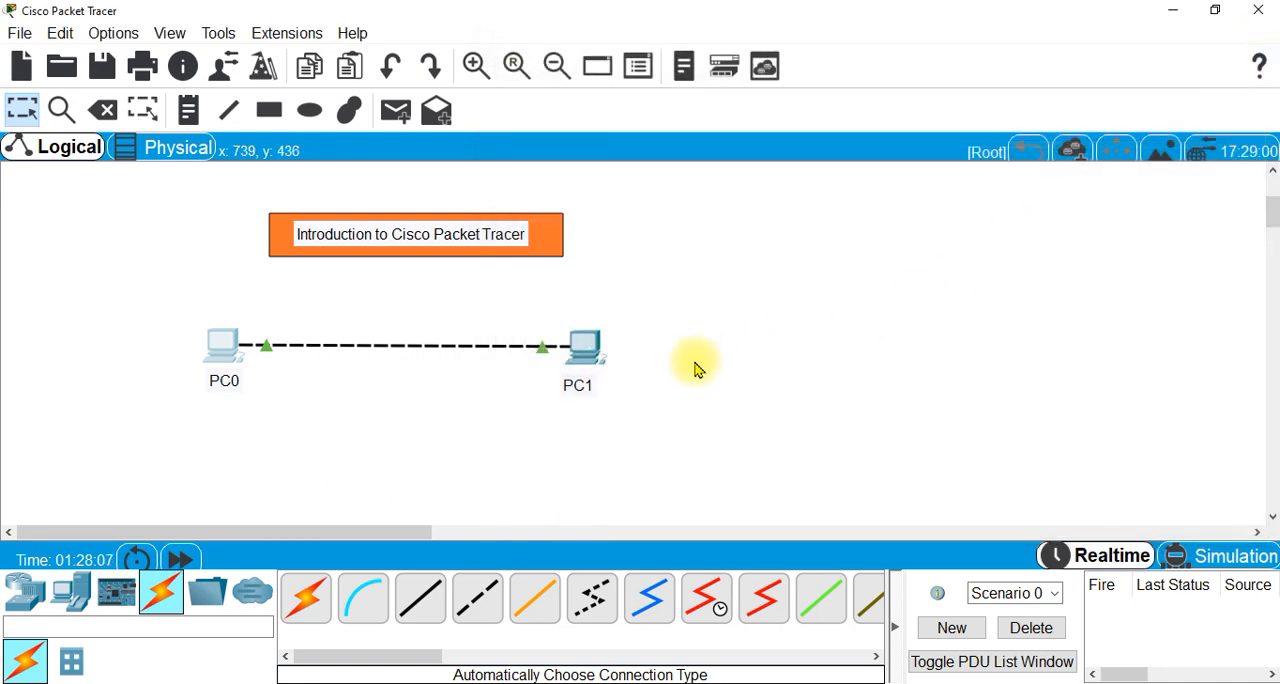